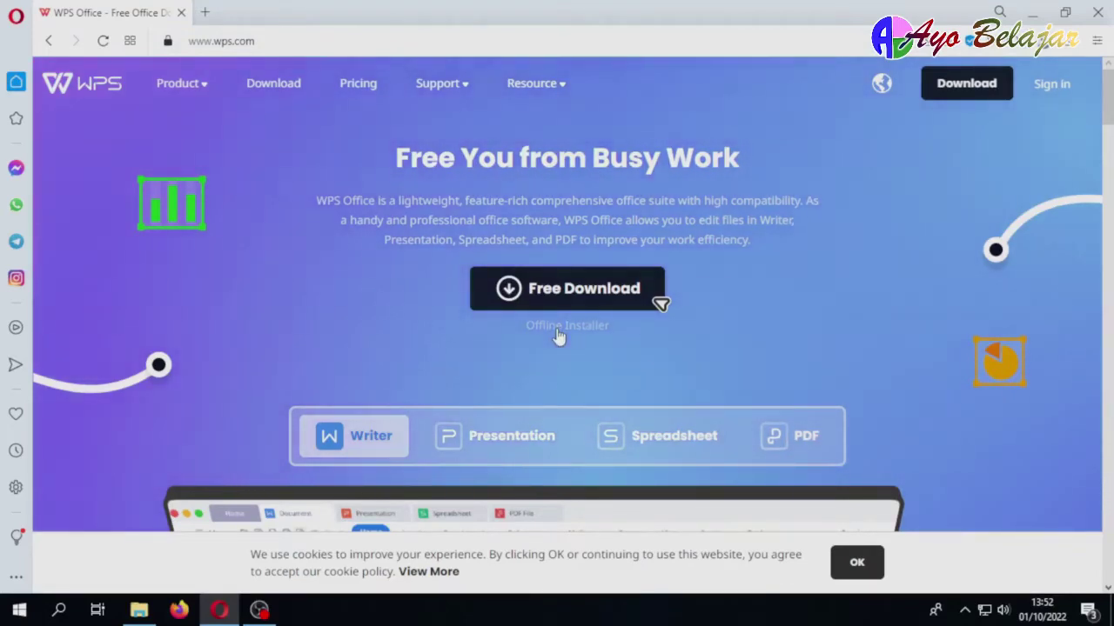
Download the WPS Office offline installer and run WPSOffice_11.2.0.11341 from the Downloads folder.
click(558, 330)
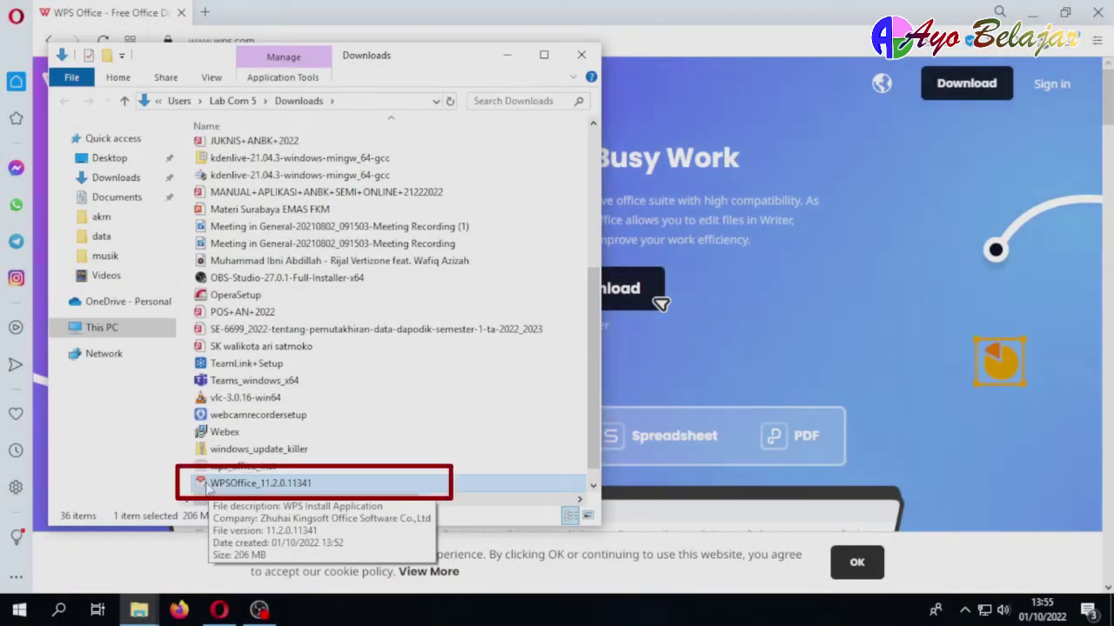
double_click(206, 489)
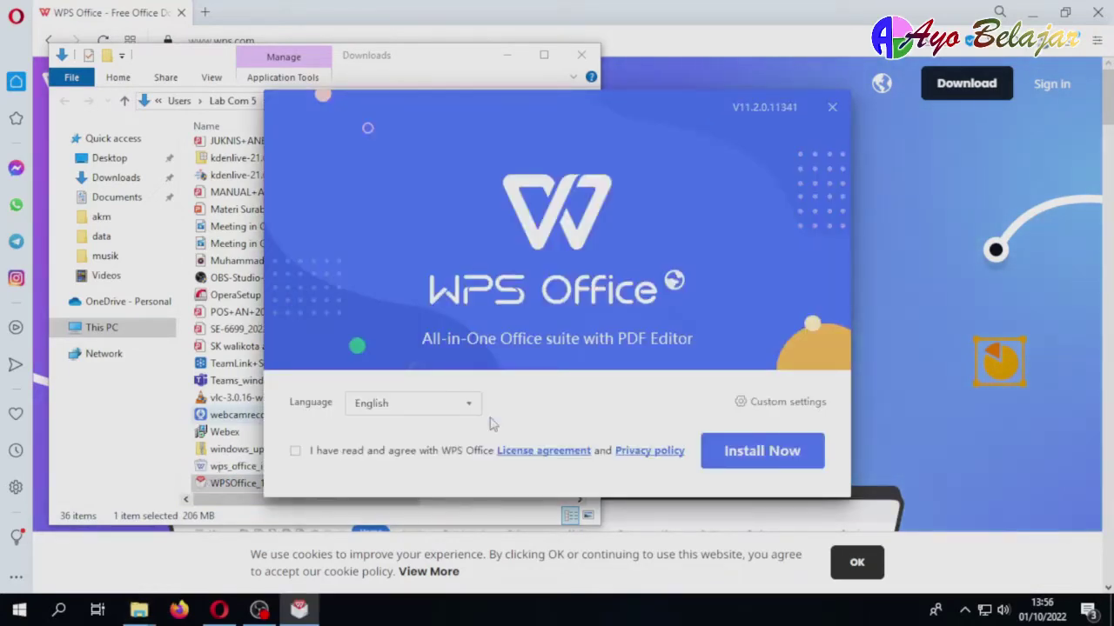
Keep English as the installer language, accept the licence agreement and privacy policy, and install WPS Office.
click(471, 405)
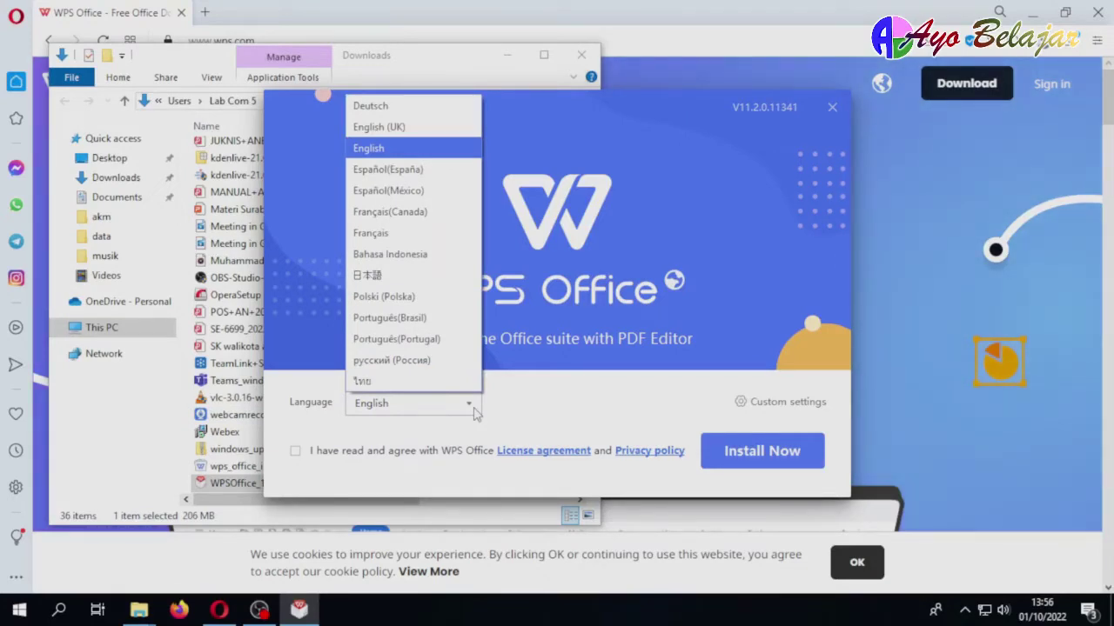
click(475, 412)
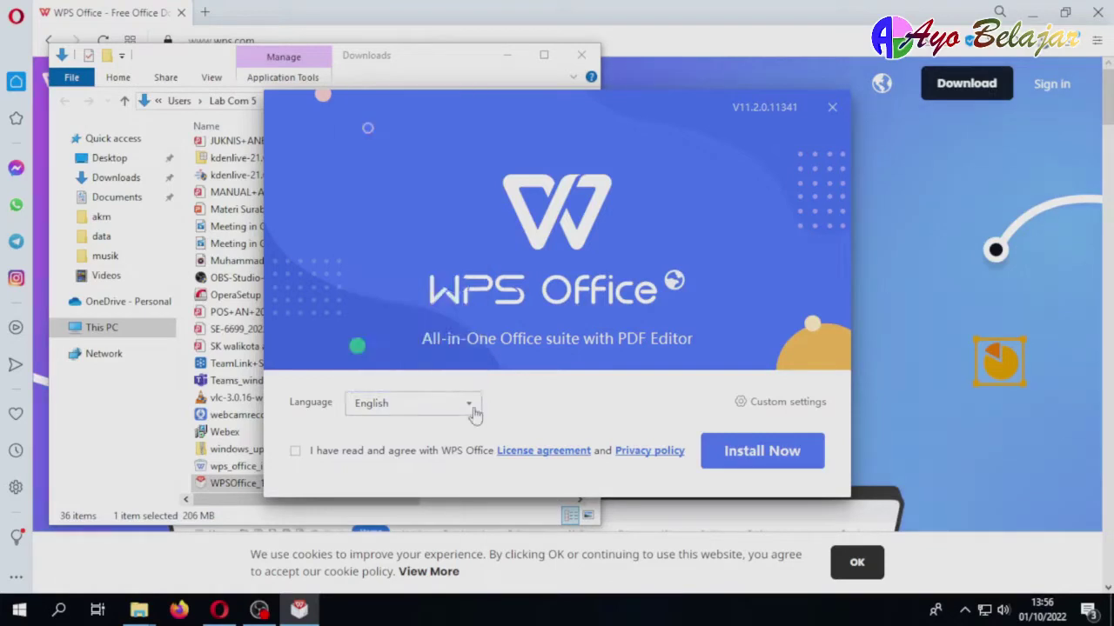
click(296, 452)
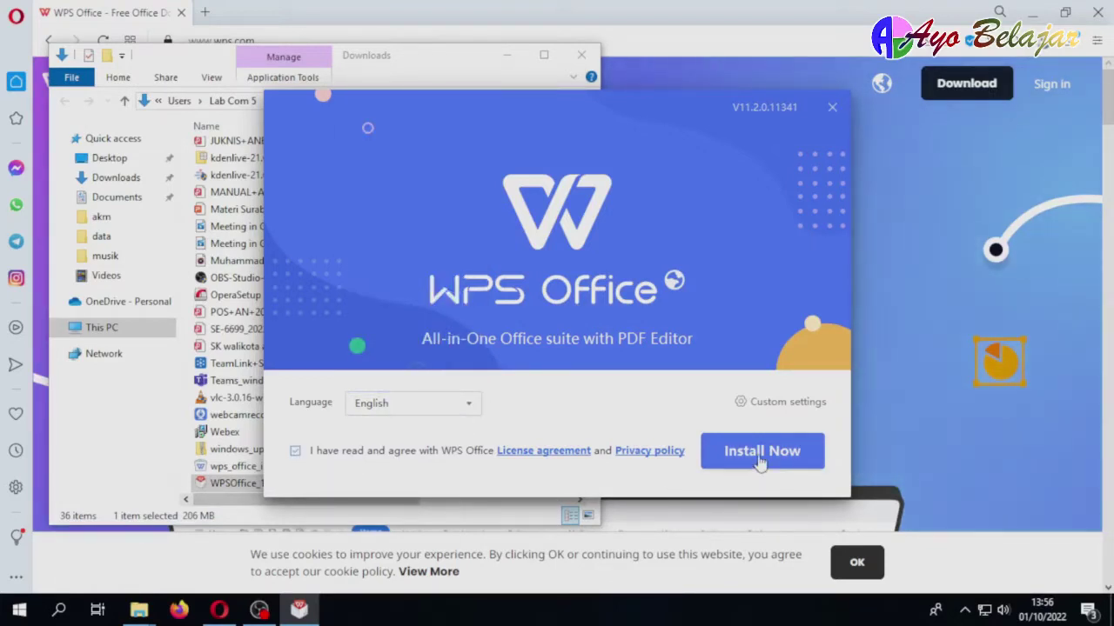
click(759, 463)
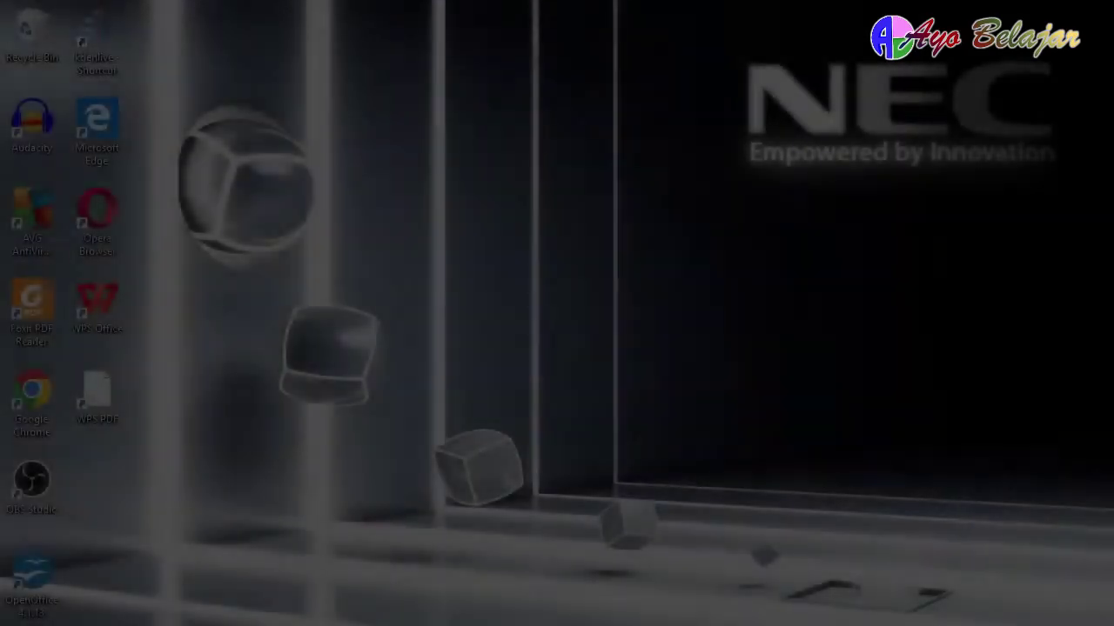
Launch WPS Office and create a blank text document.
key(super)
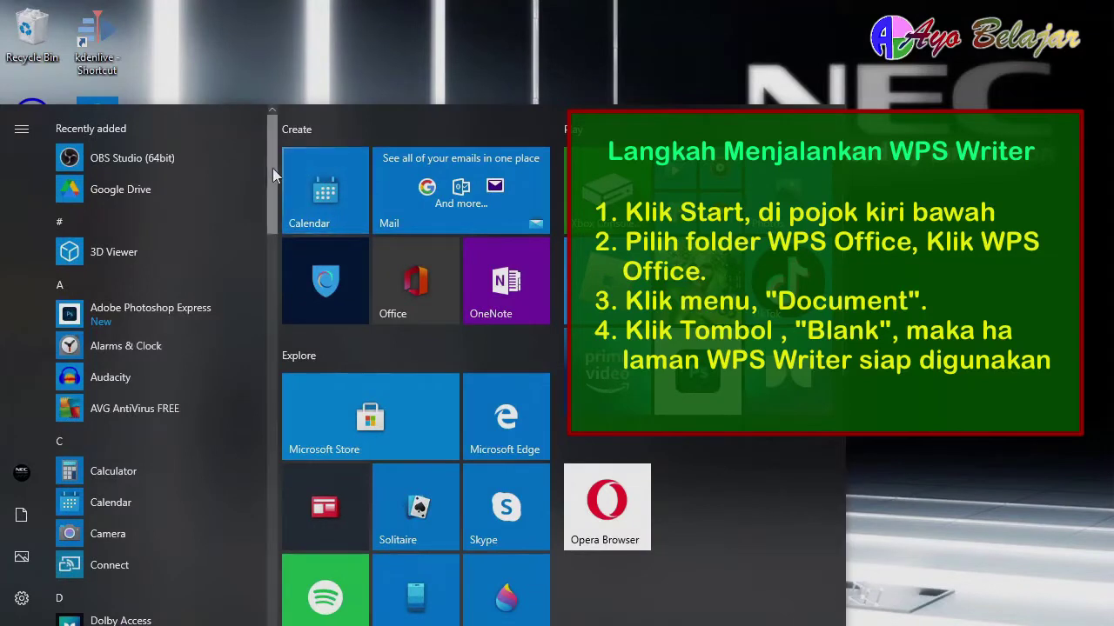
mouse_move(272, 168)
mouse_down()
mouse_move(250, 360)
mouse_move(257, 584)
mouse_up()
click(245, 452)
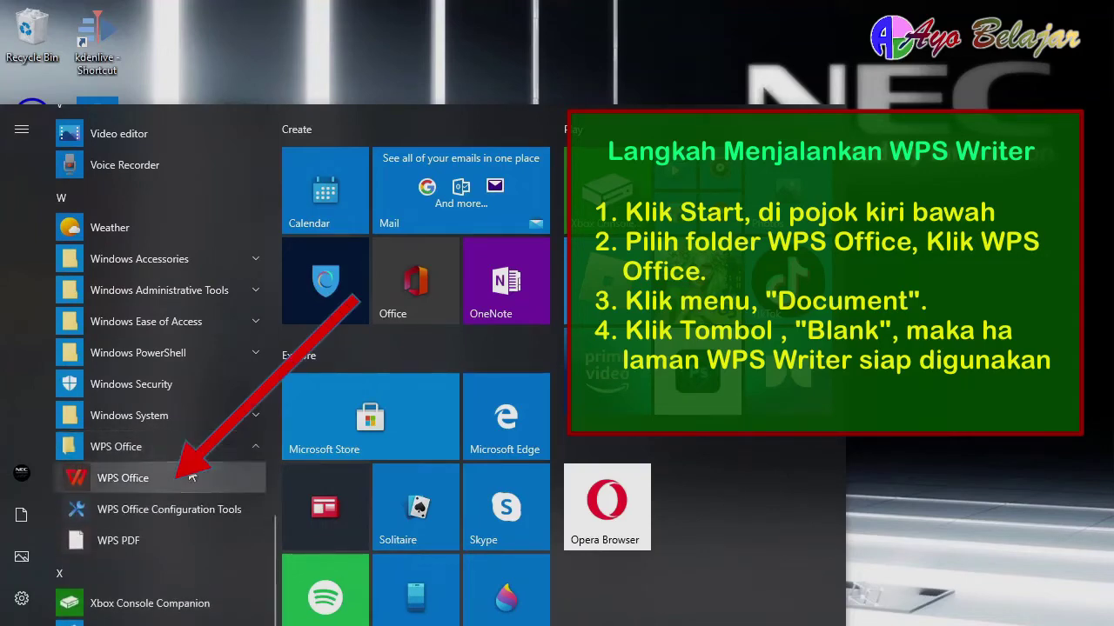
click(133, 481)
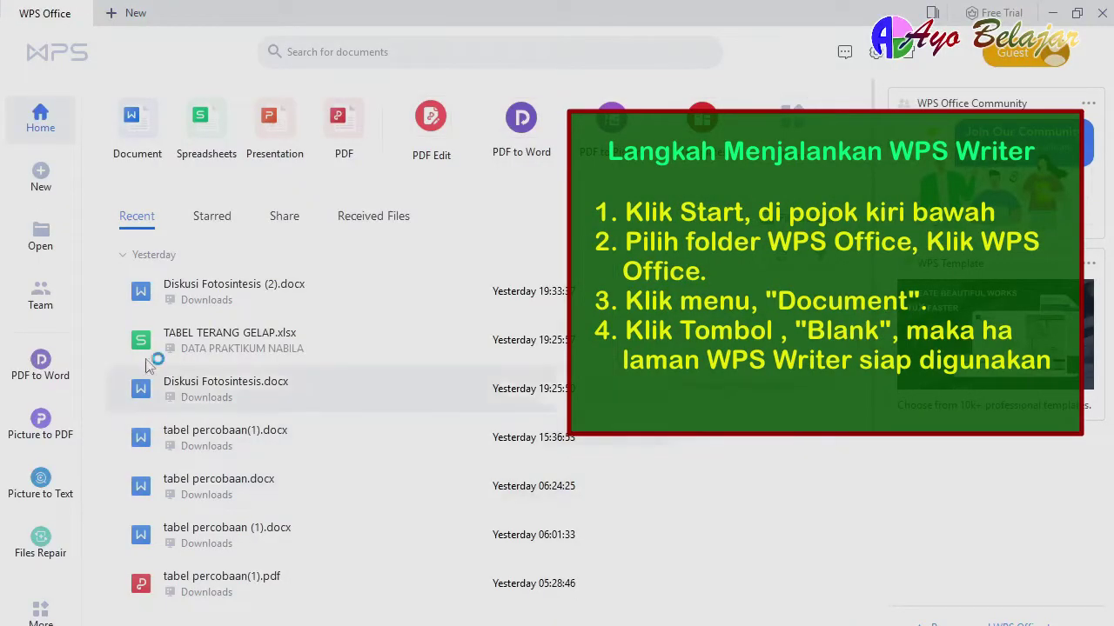
click(134, 131)
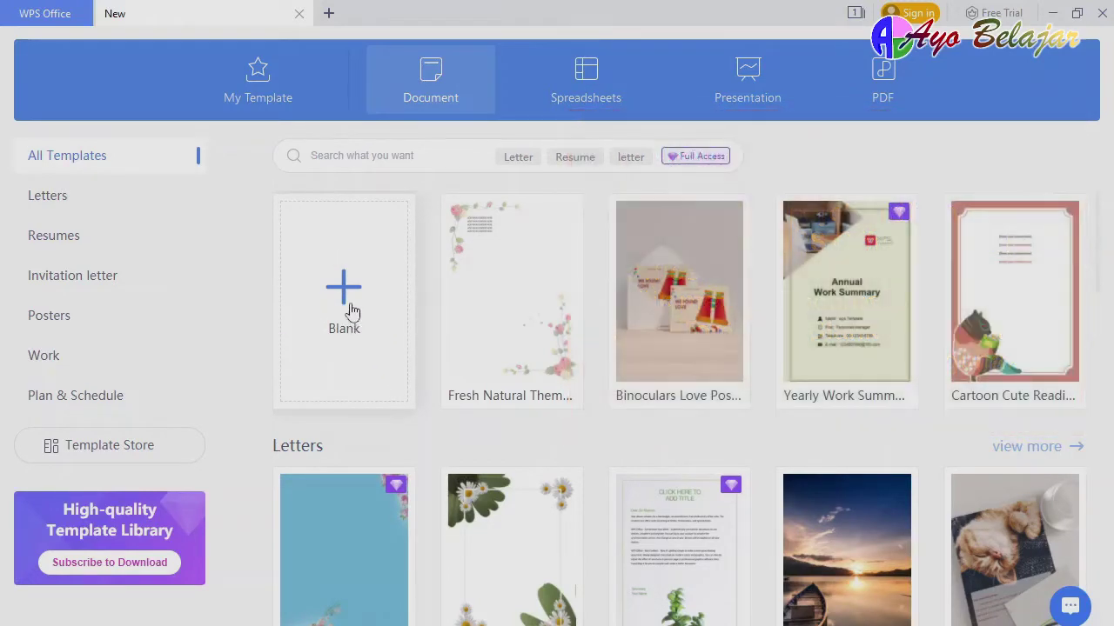
click(346, 300)
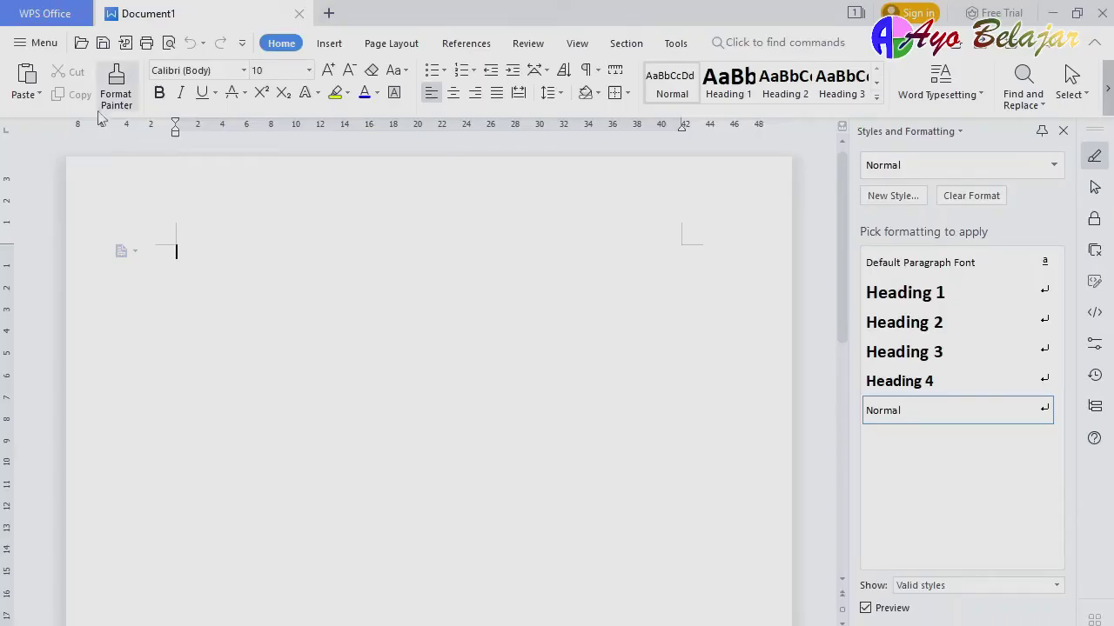
Examine the file commands New, Open, Save As and Print, the paste options, and the commands for inserting objects.
click(36, 50)
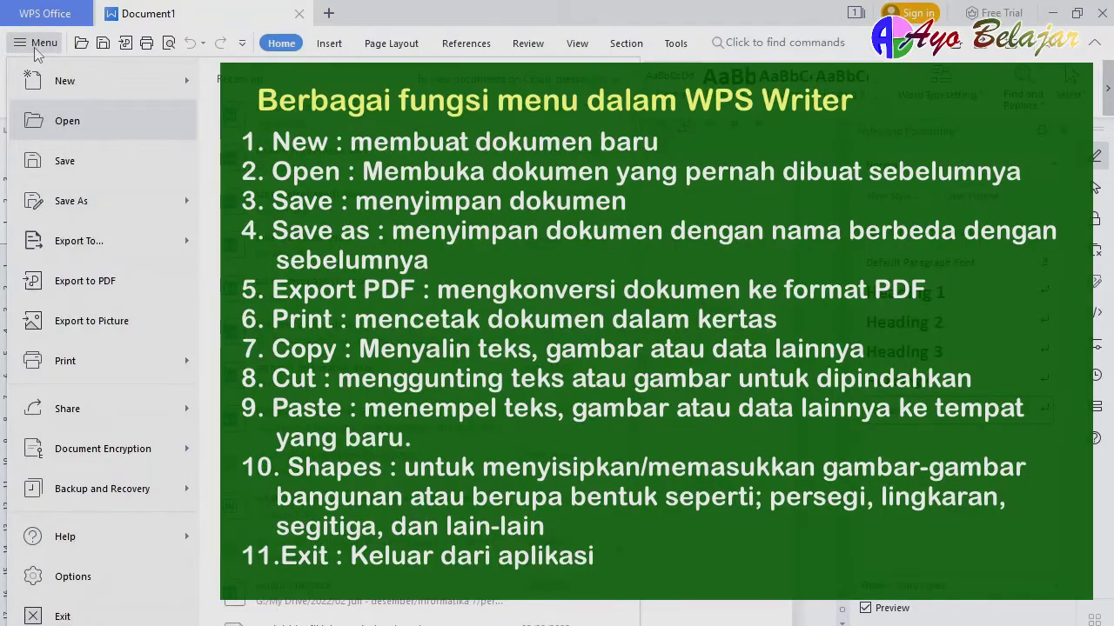
mouse_move(57, 83)
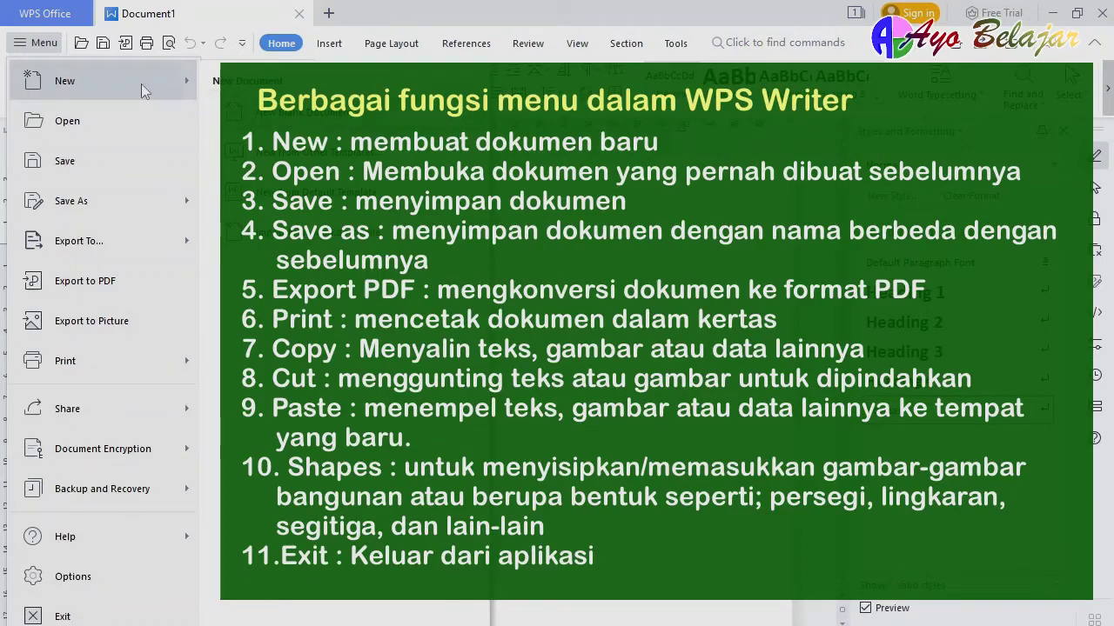
mouse_move(92, 123)
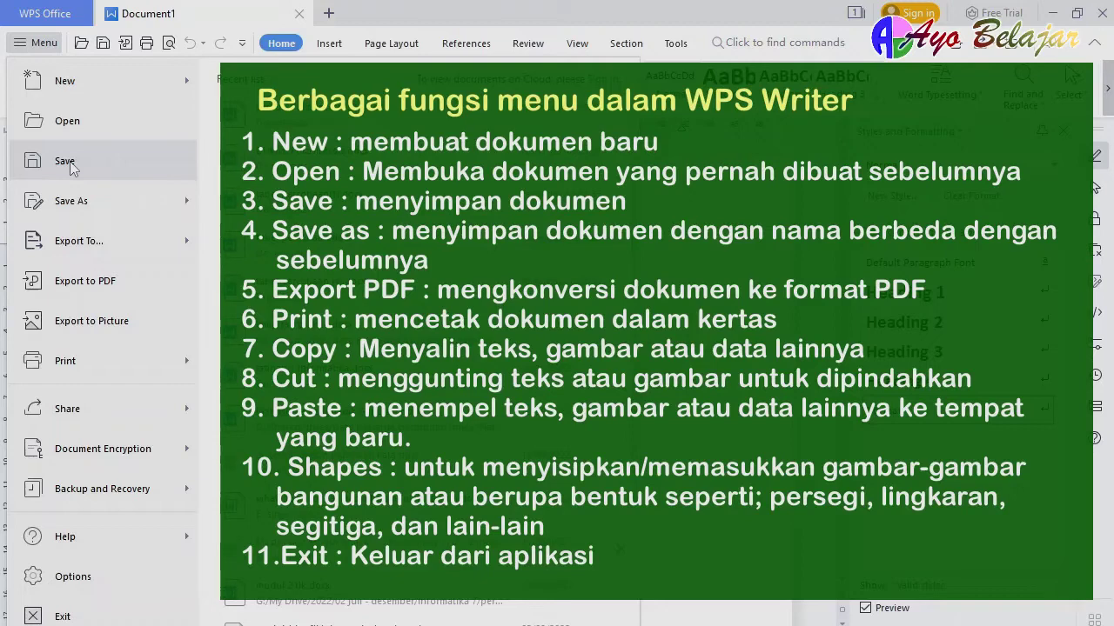
mouse_move(75, 203)
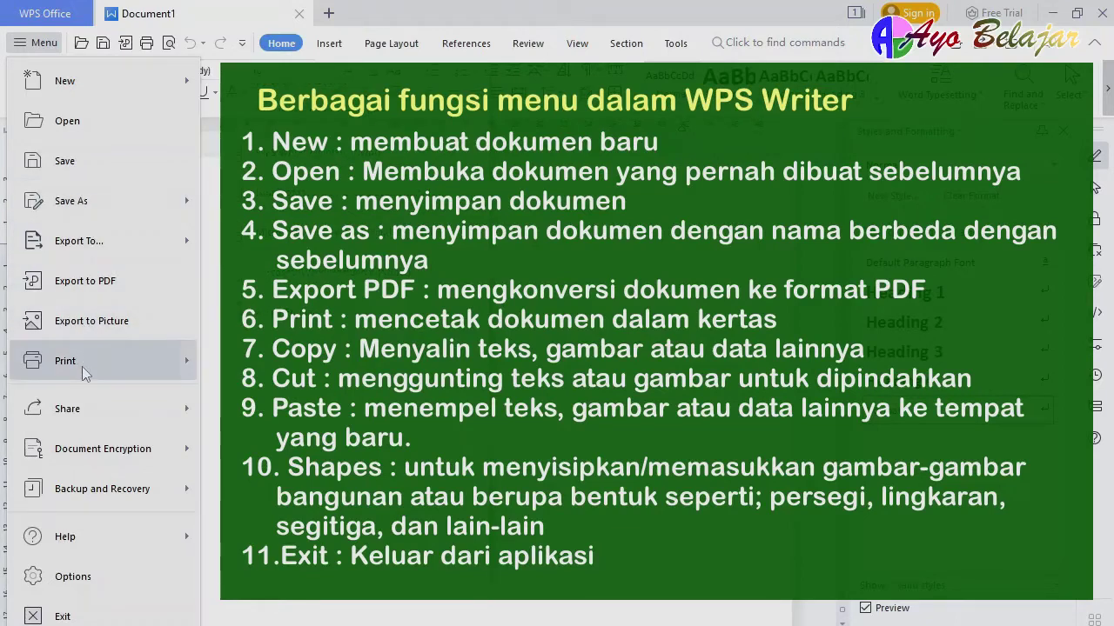
mouse_move(82, 366)
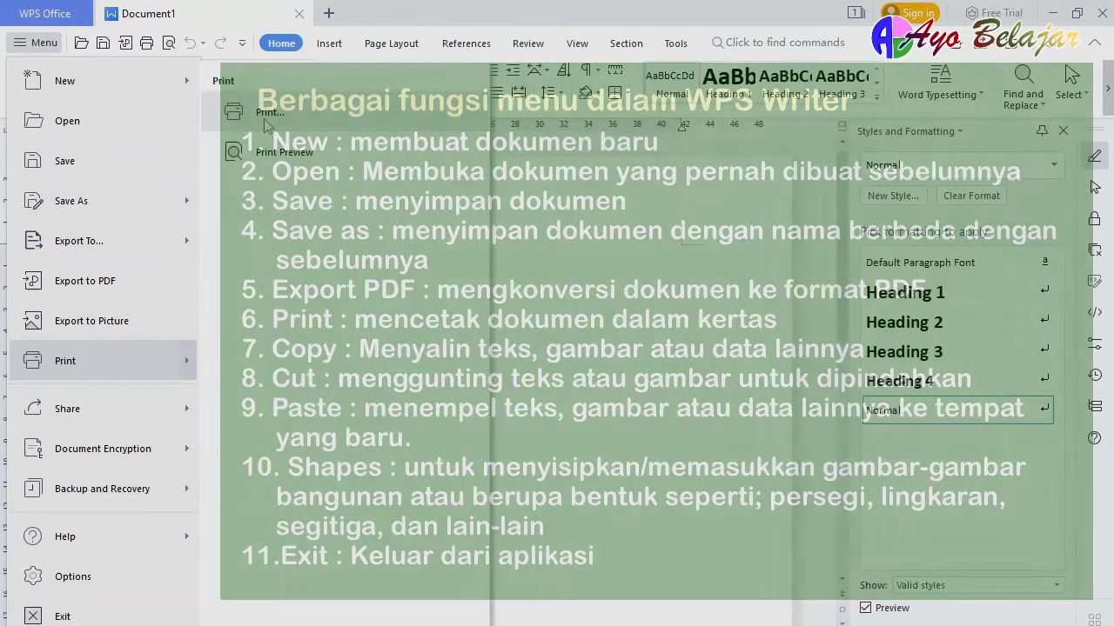
click(282, 45)
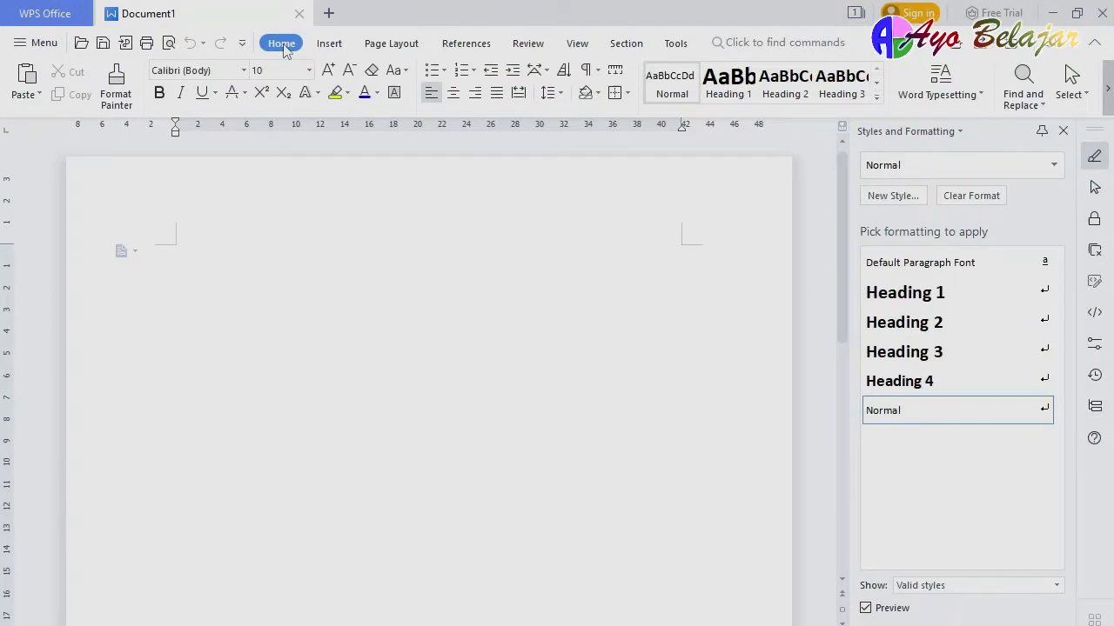
click(22, 95)
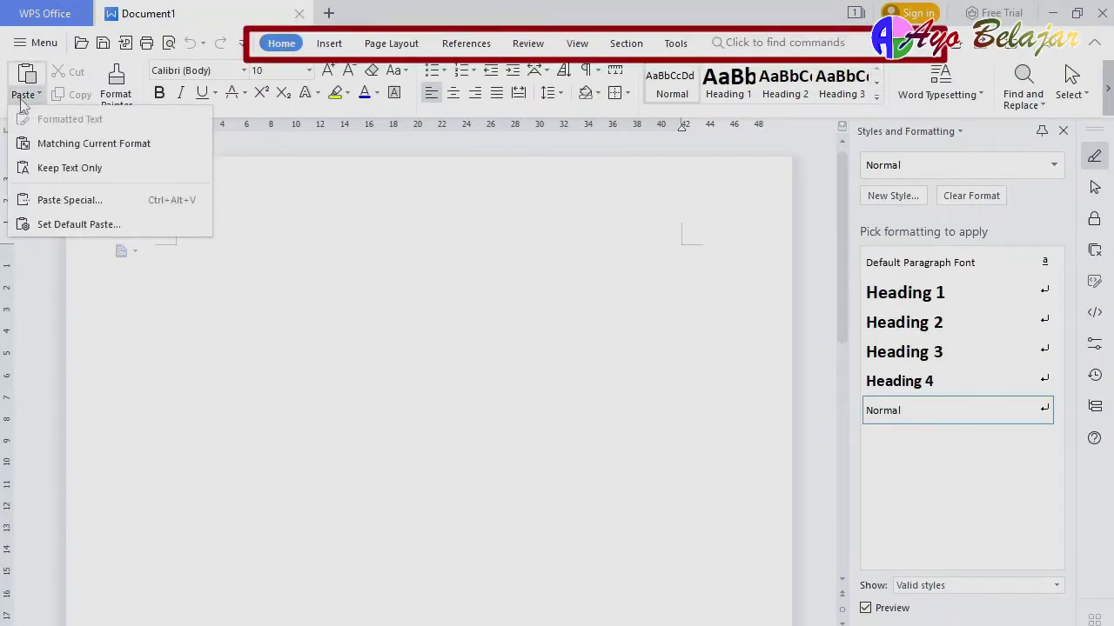
click(22, 101)
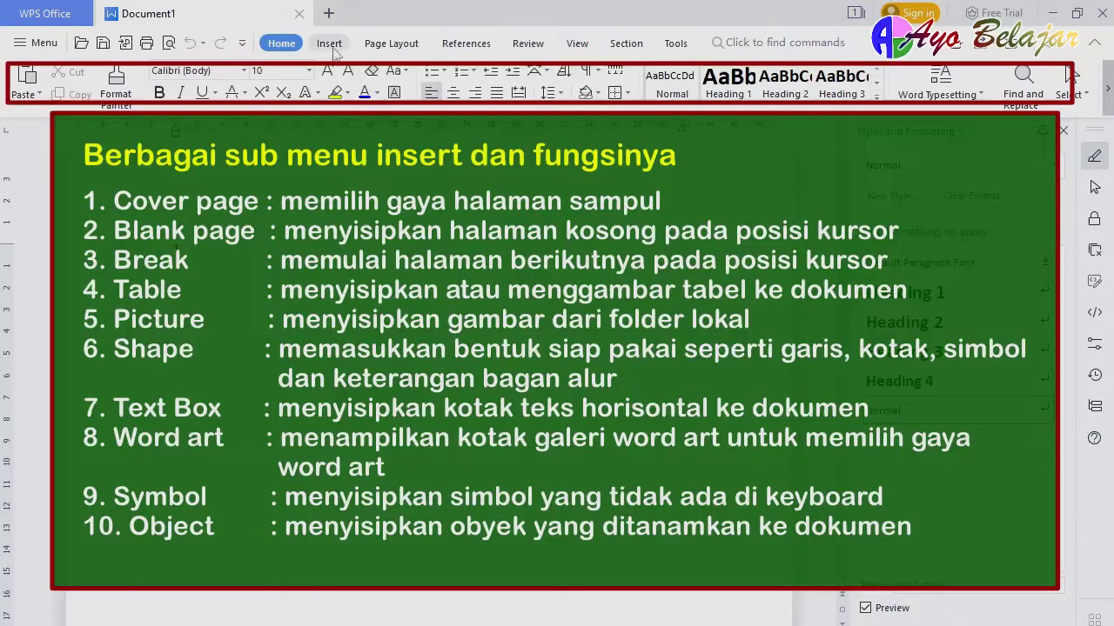
click(332, 48)
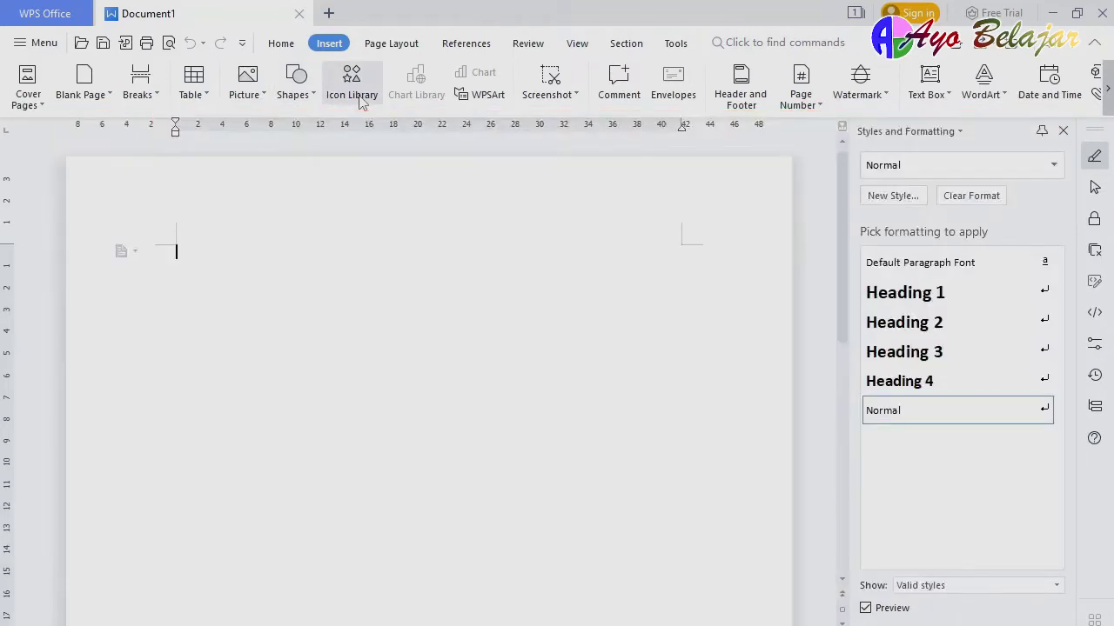
Examine the page layout options for orientation, paper size, columns, page color and alignment.
click(389, 44)
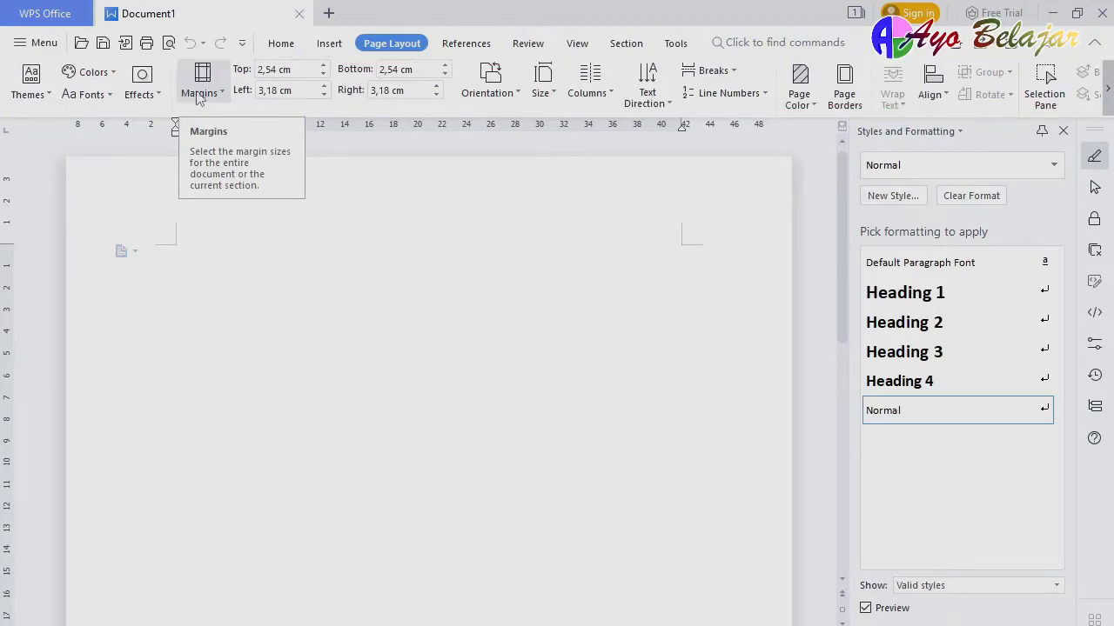
click(479, 94)
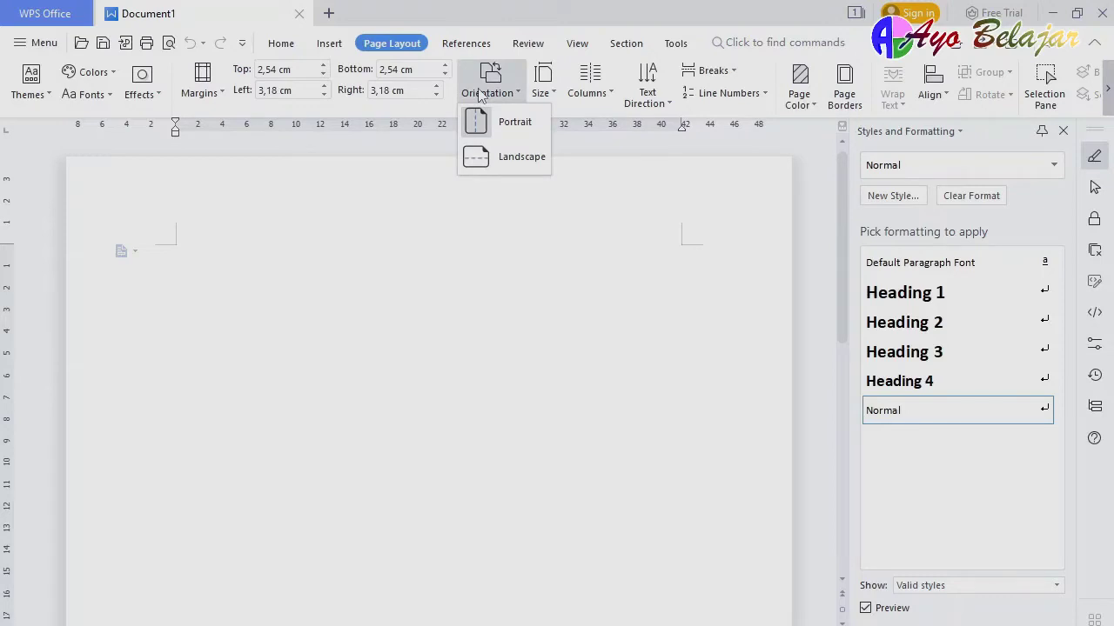
click(546, 85)
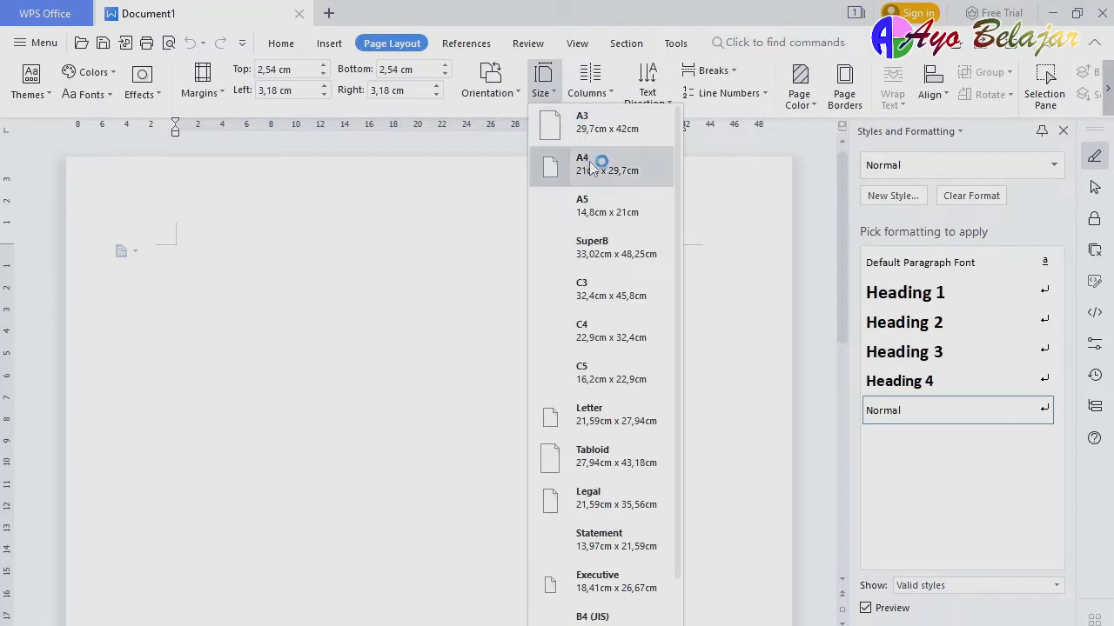
click(609, 94)
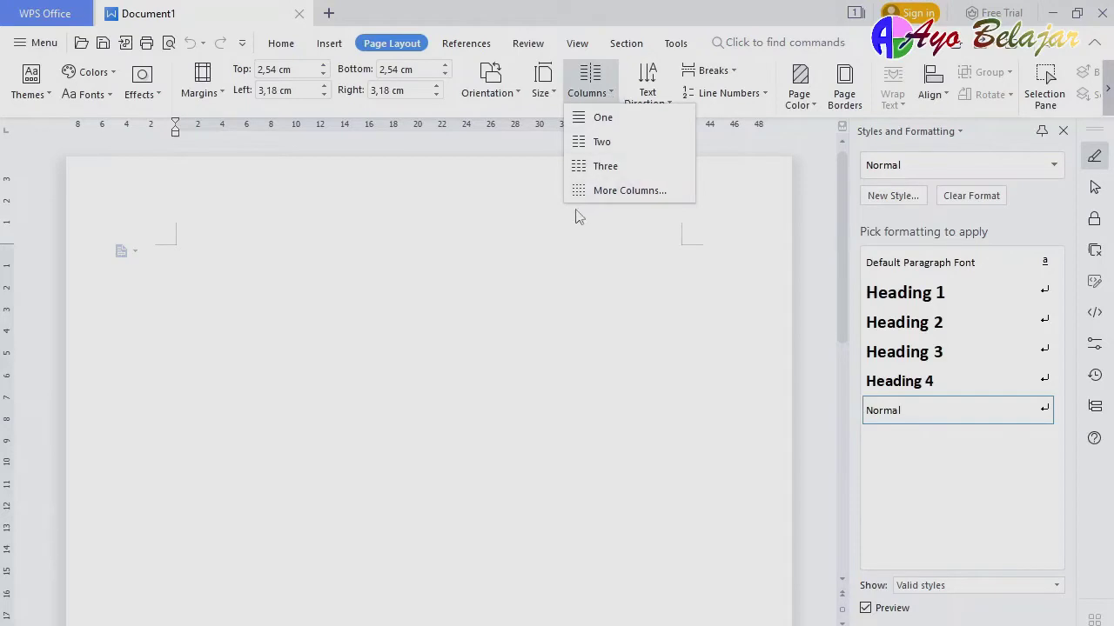
click(523, 164)
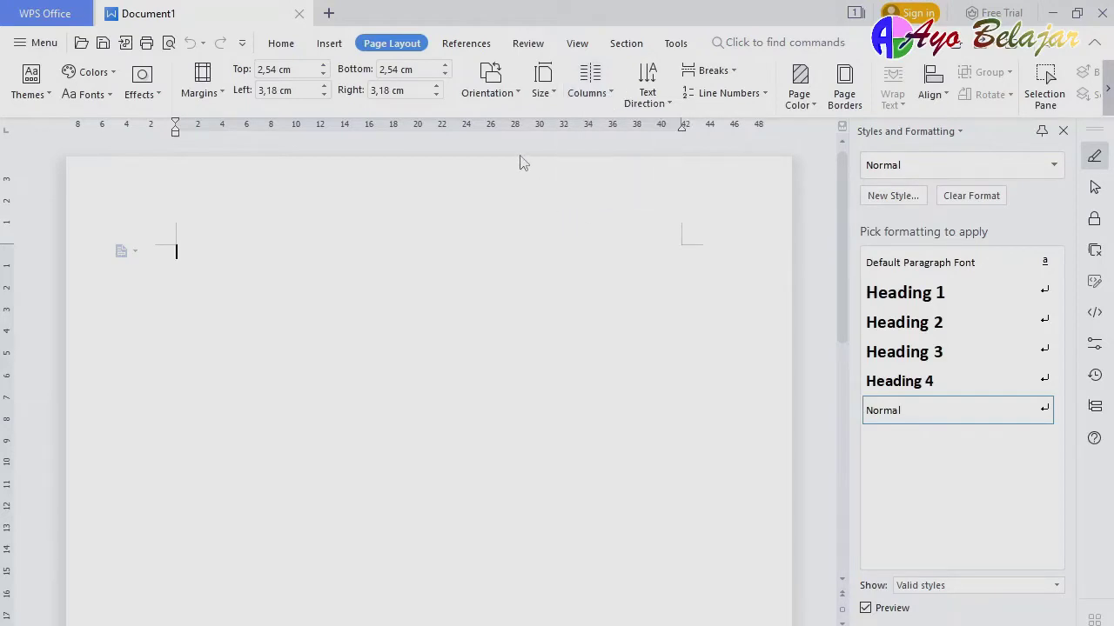
click(801, 100)
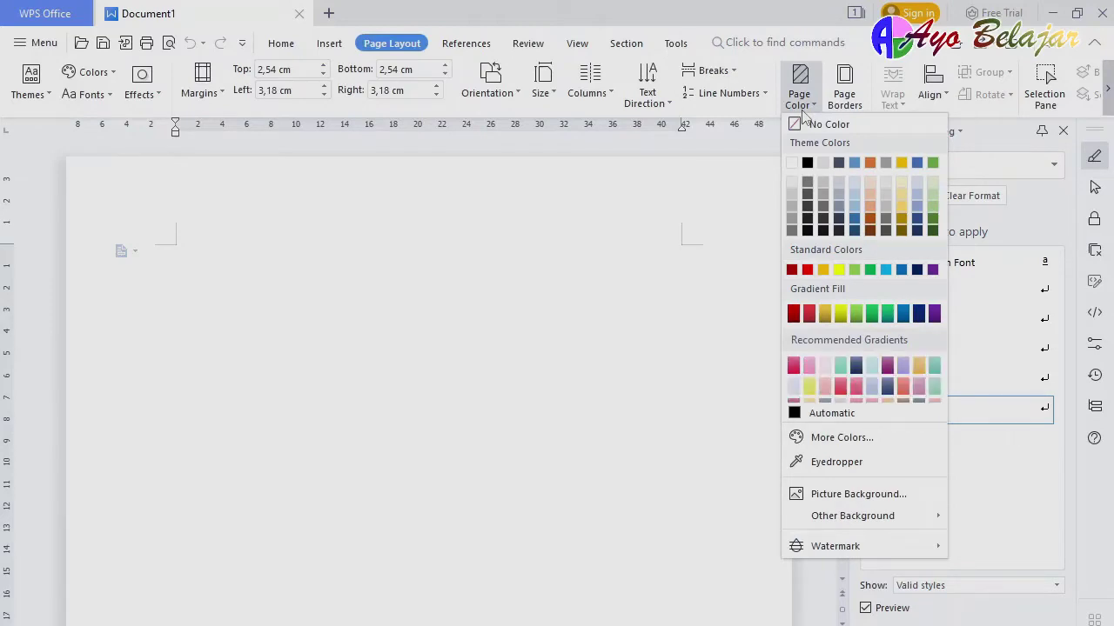
click(680, 175)
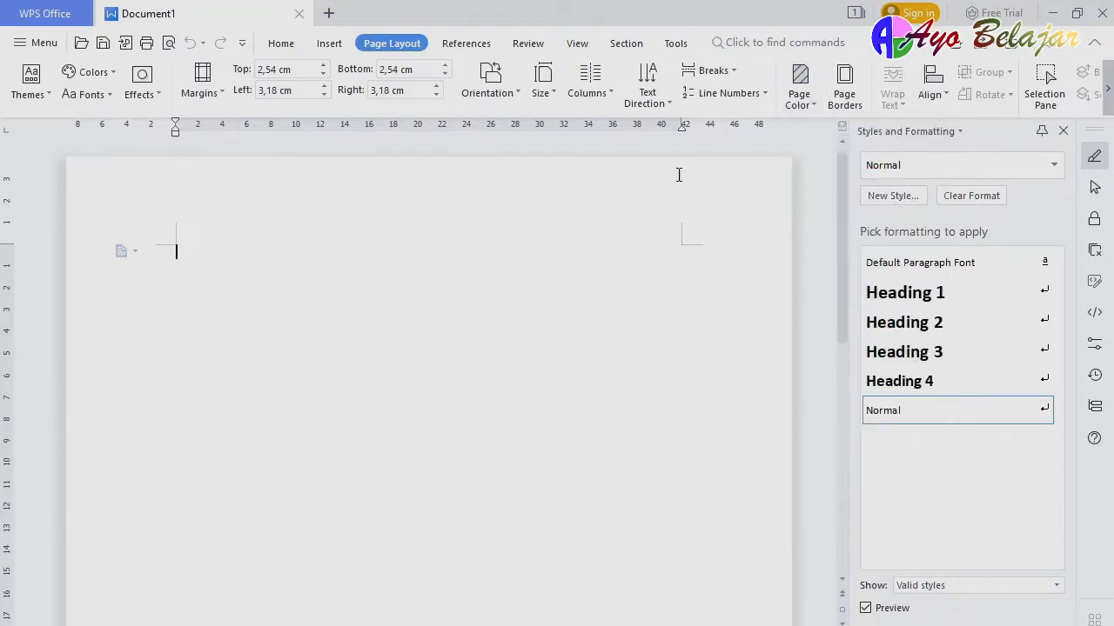
click(940, 104)
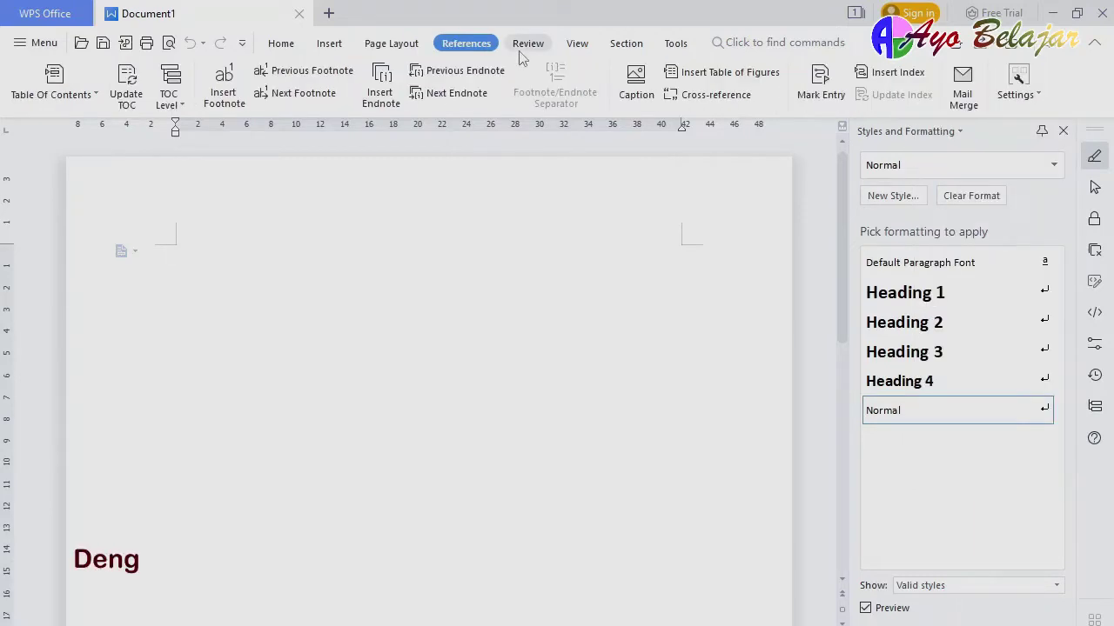
Examine the review, view and section commands, including the section's size, orientation and margin options.
click(520, 50)
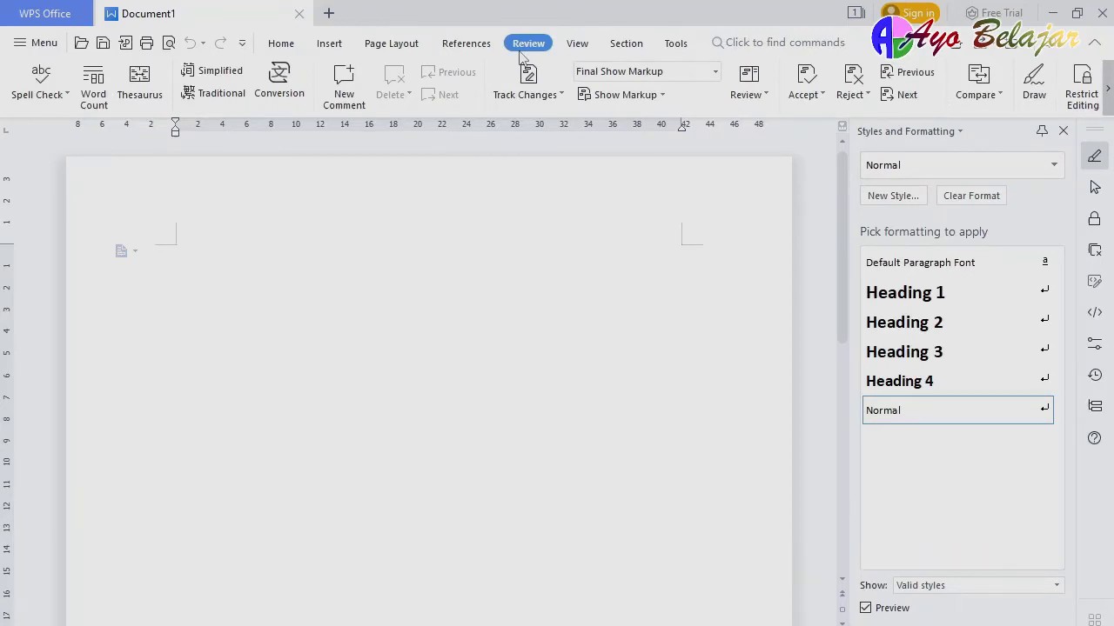
click(573, 48)
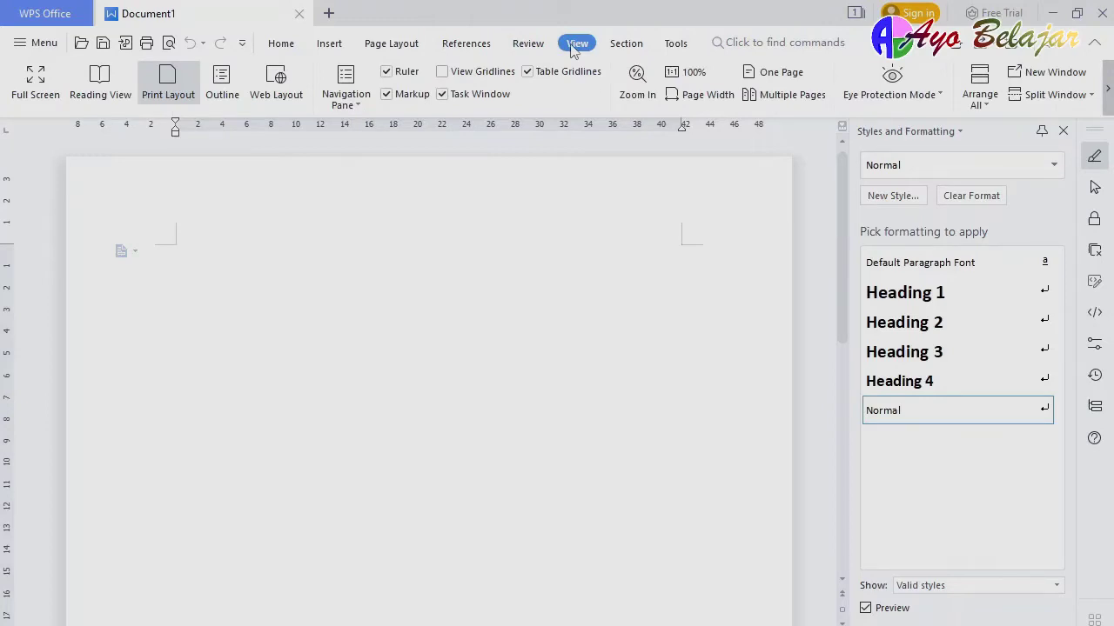
click(625, 42)
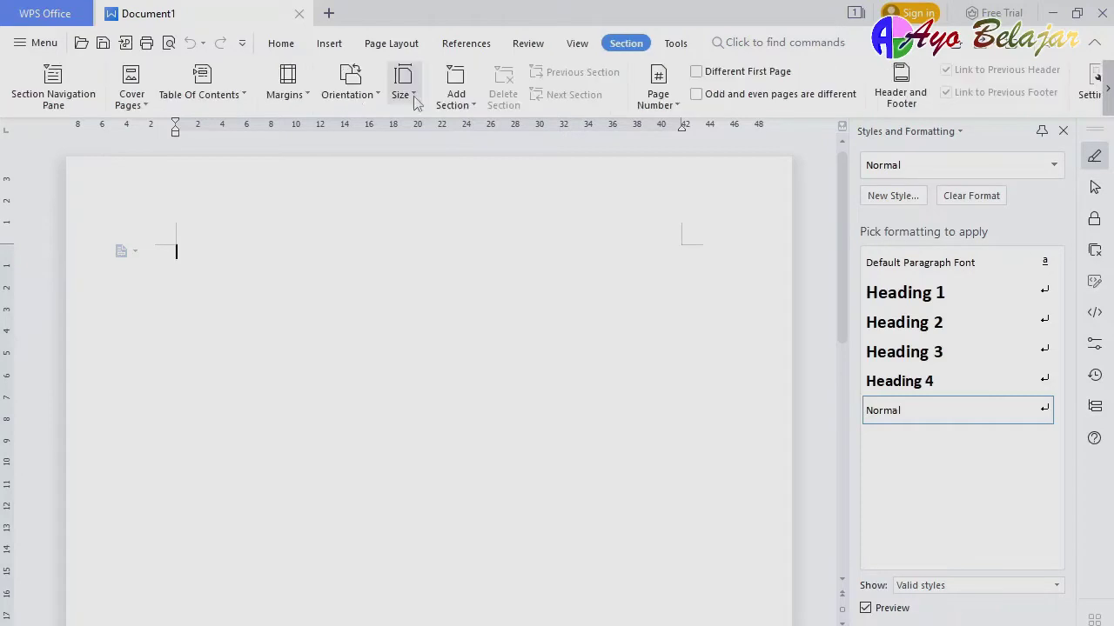
click(405, 87)
click(416, 103)
click(376, 102)
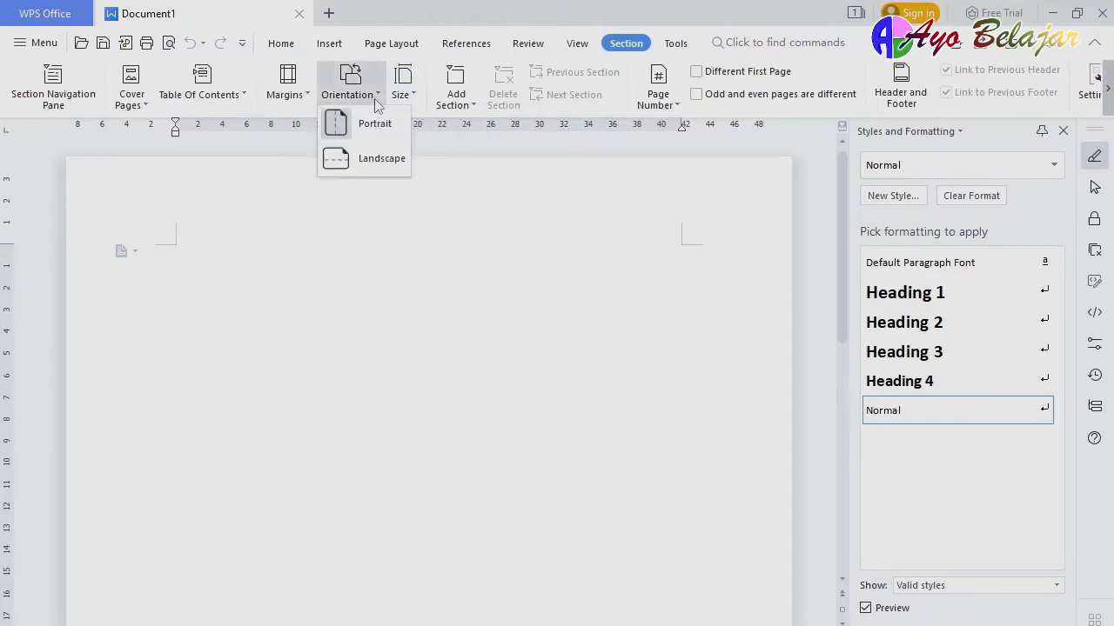
click(377, 101)
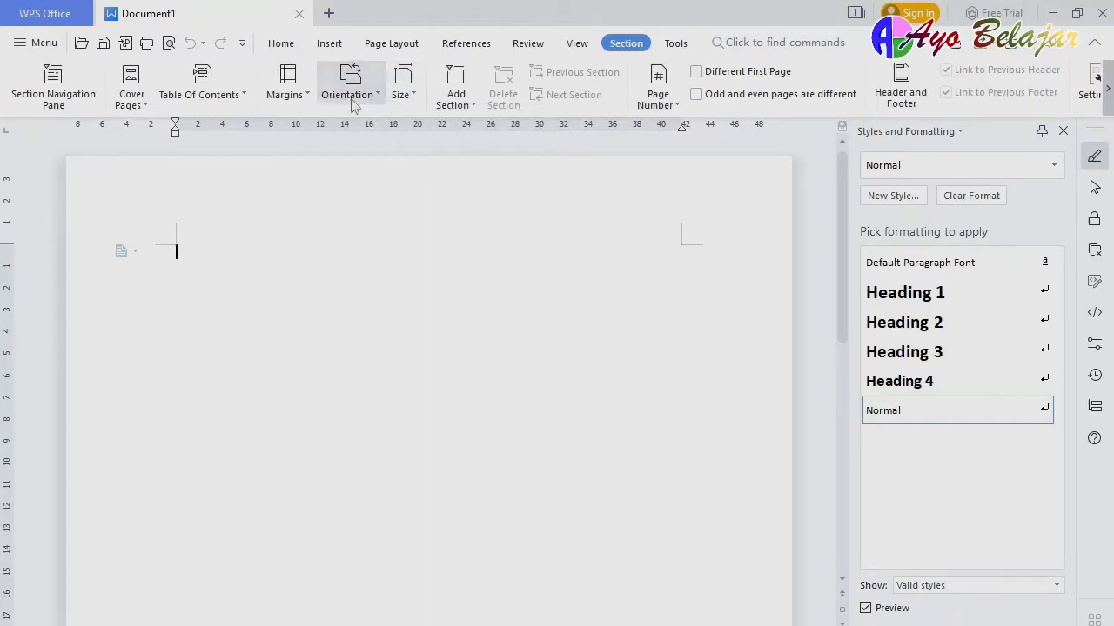
click(301, 101)
click(301, 101)
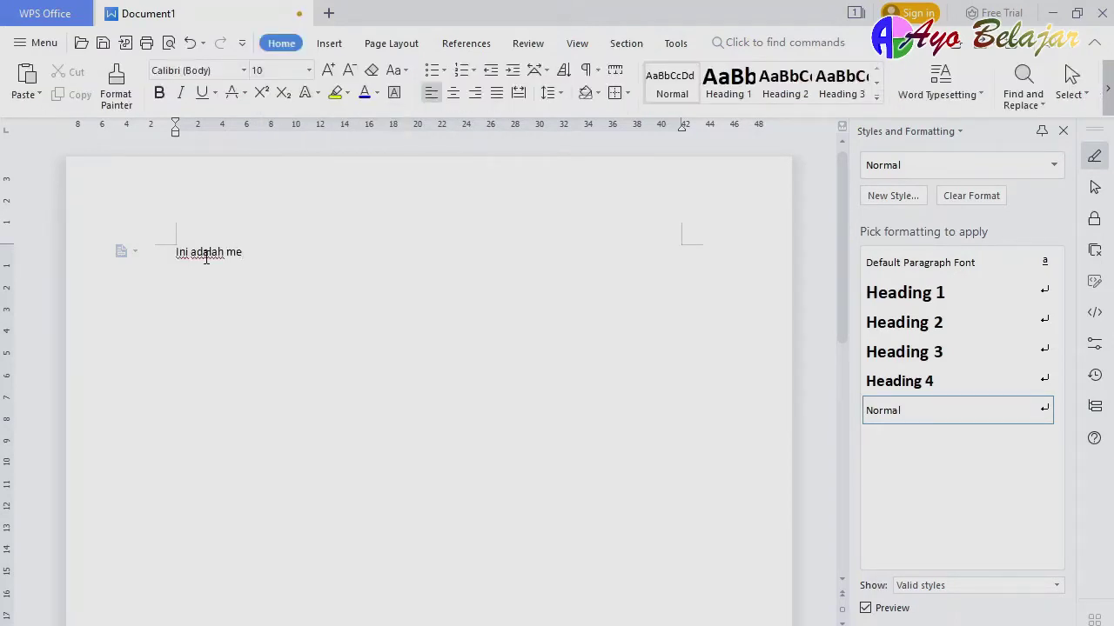
Enter the text "Ini adalah memasukkan teks" on the first line of the blank document.
text(masukkan teks)
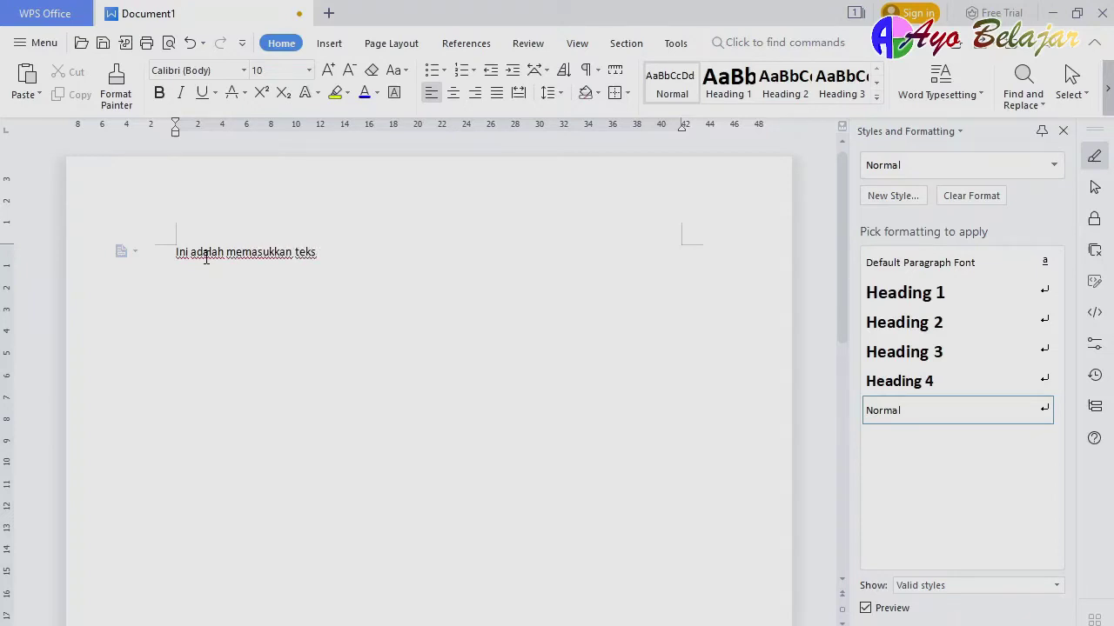
Complete the sentence with "secara langsung pada halaman wps writer.wps writer memiliki tampilan yang mudah digunakan, karena tampilannya mirip dengan microsoft word." and add blank lines below.
text( secara la)
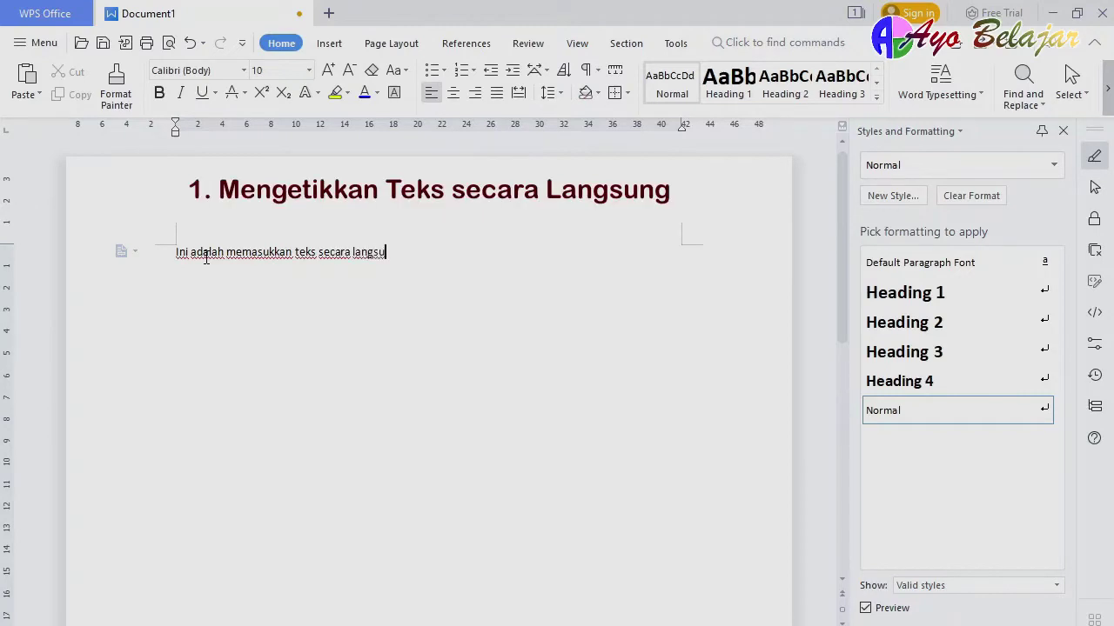
text(ngsu)
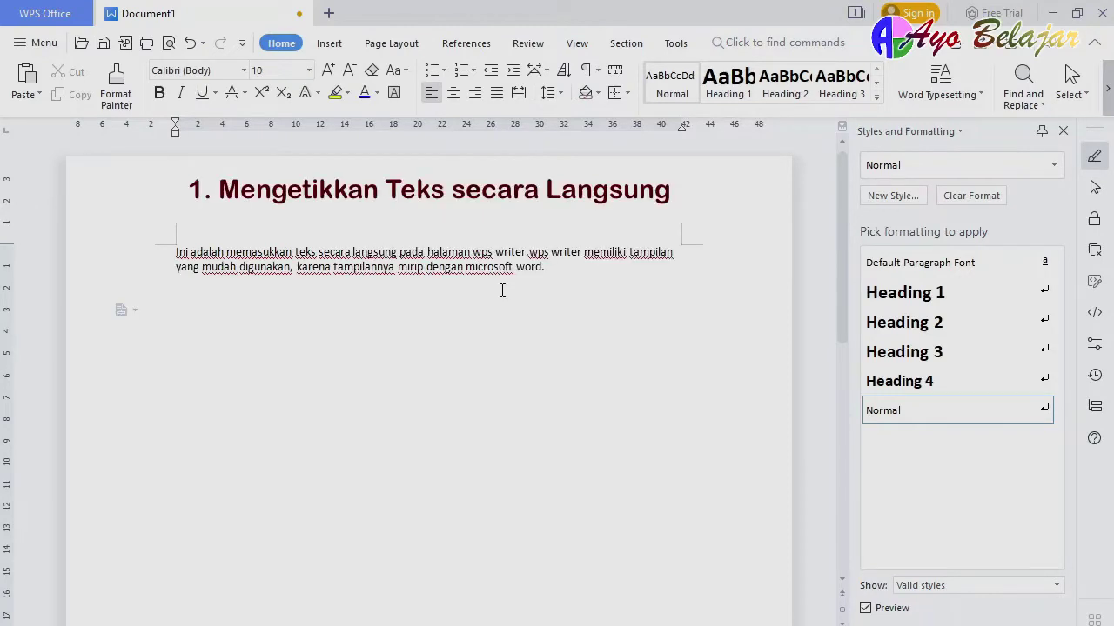
key(Return)
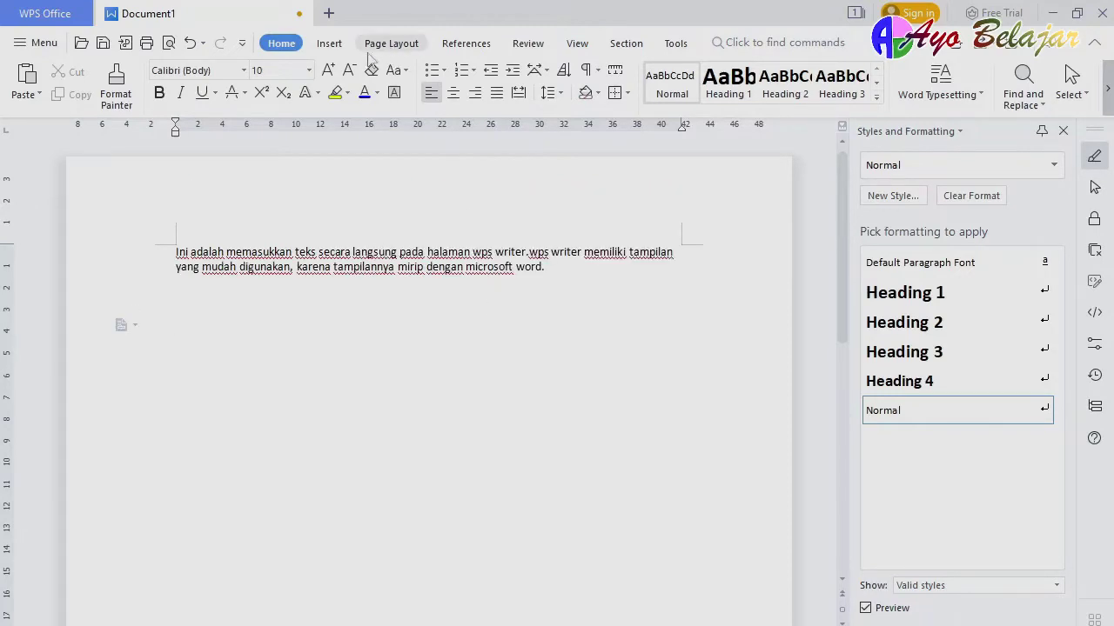
Insert a multi-line text box below the paragraph, with "Ini adalah teks menggunakan text box multiline." and a sentence on how easily it can be moved.
click(329, 44)
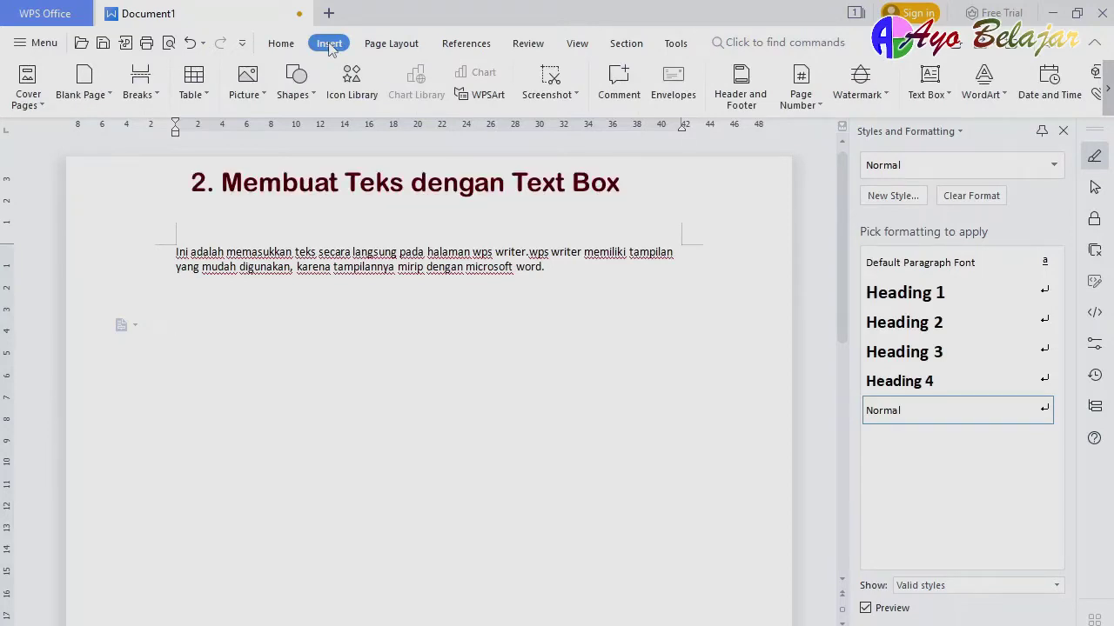
click(950, 98)
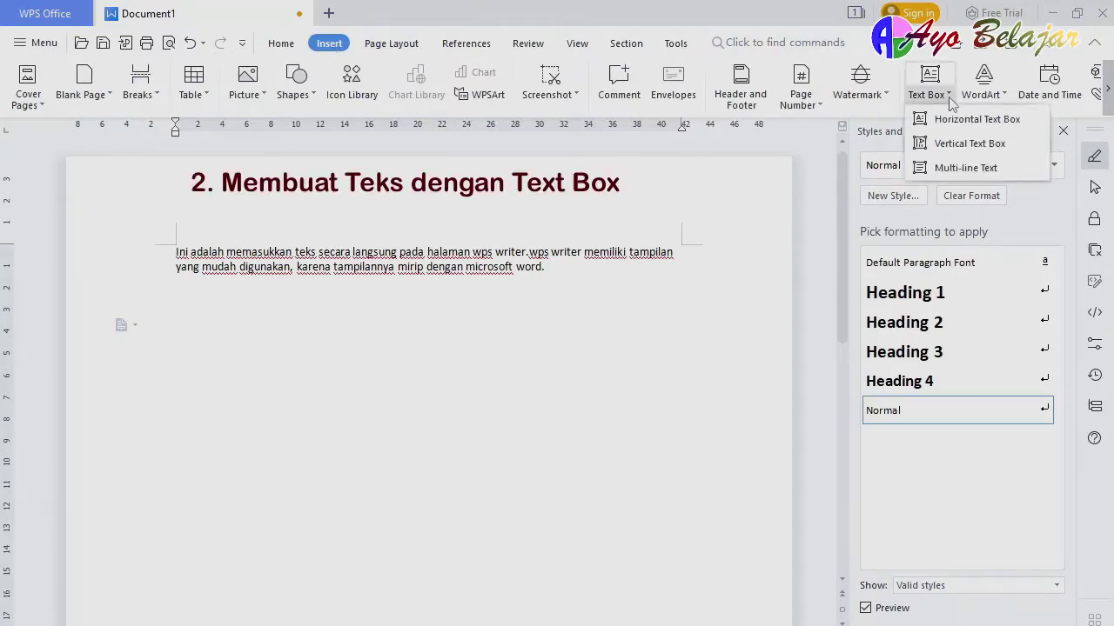
click(949, 168)
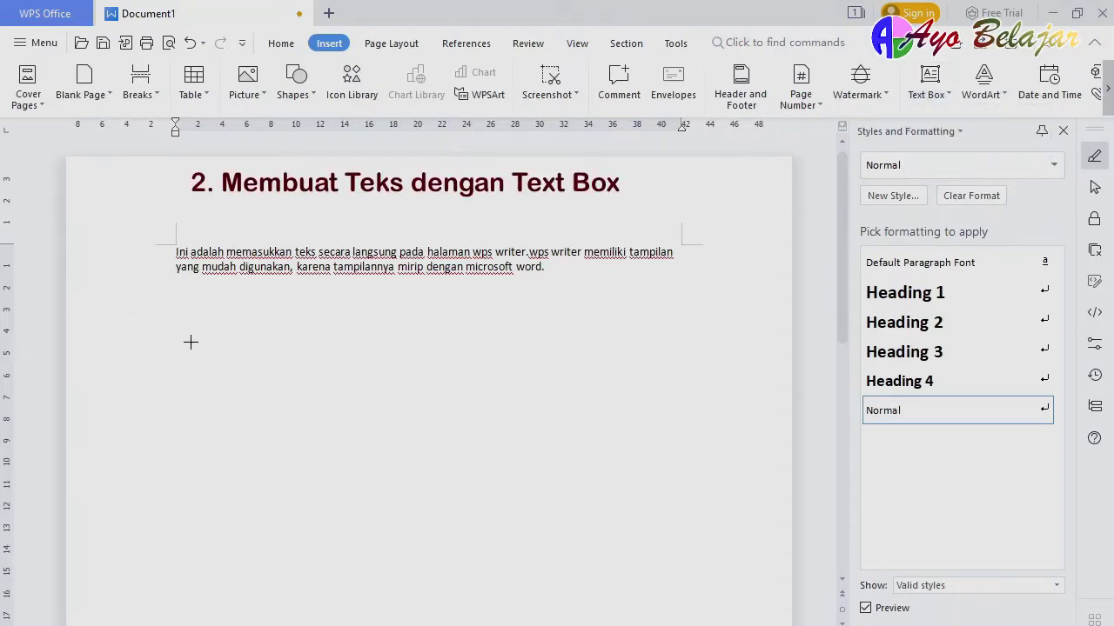
drag(190, 342, 646, 432)
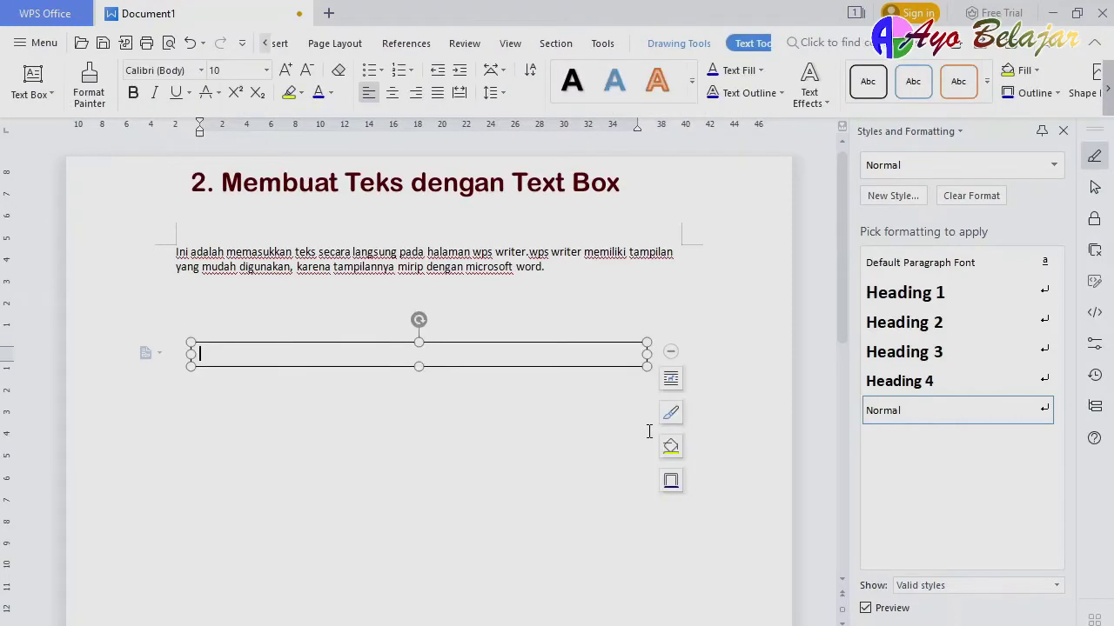
text(Ini)
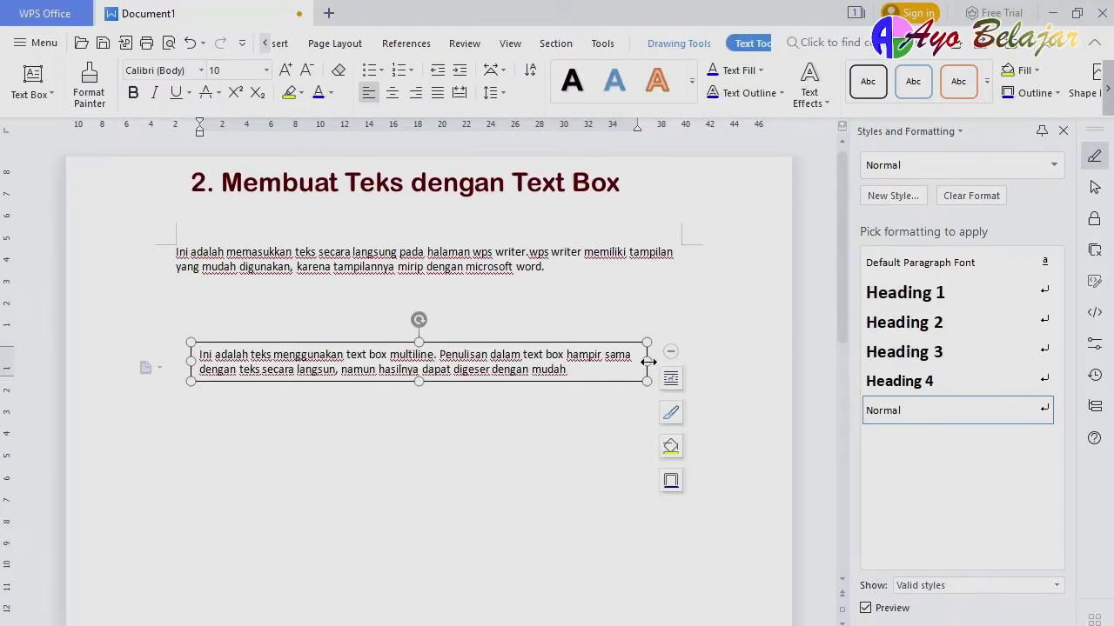
Narrow the text box to about 60% of its width, justify its text, and centre it closer below the paragraph.
drag(647, 361, 468, 370)
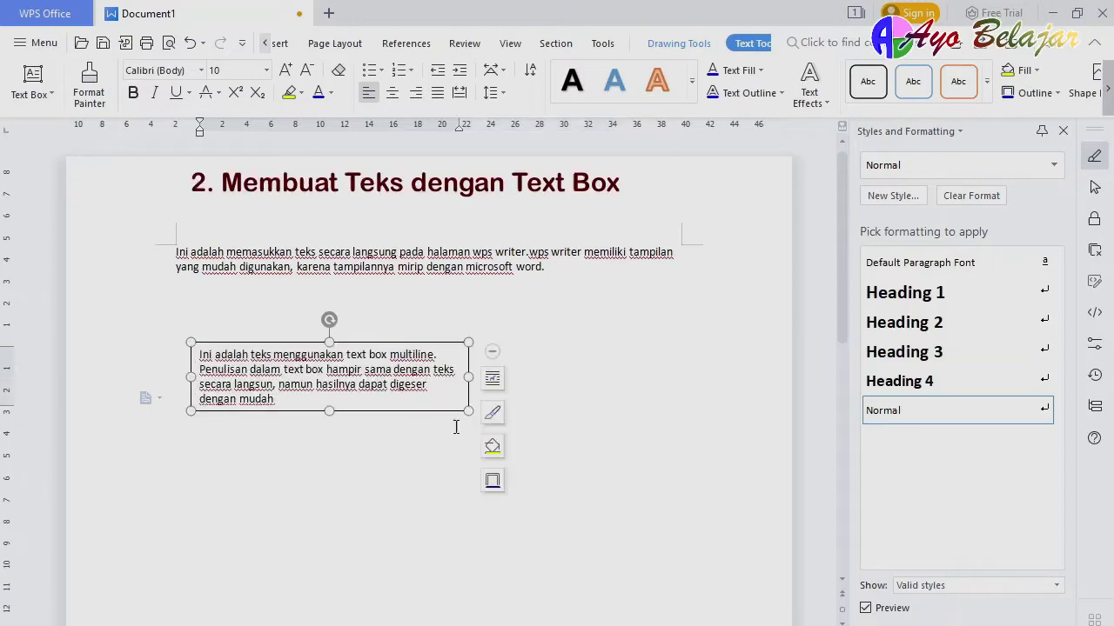
key(ctrl+j)
drag(372, 410, 483, 379)
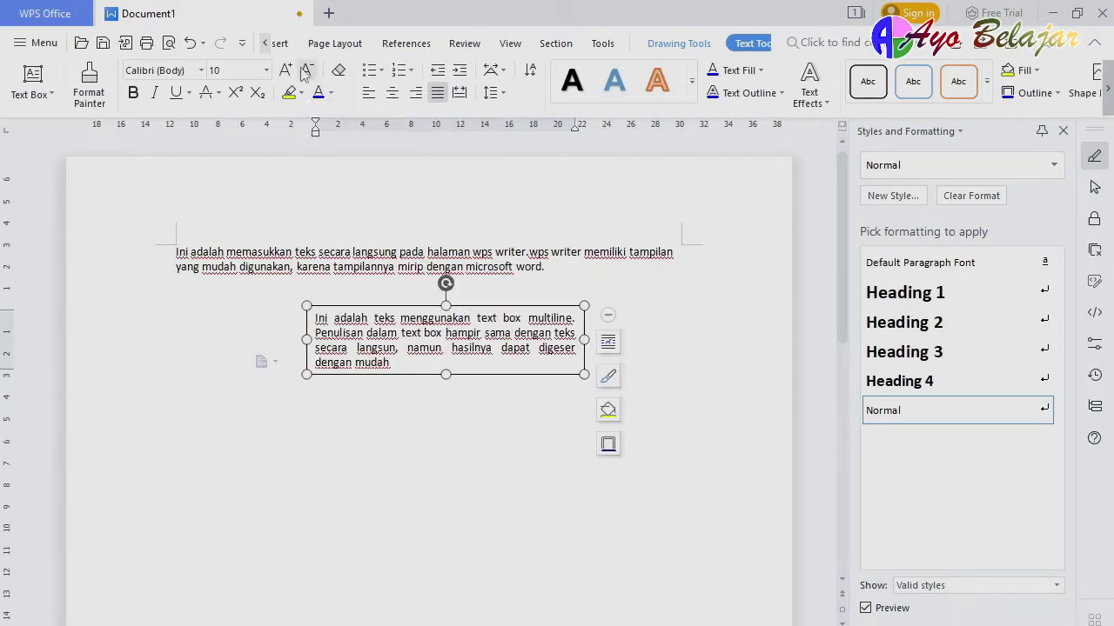
Insert a WordArt object in the first, solid black style and place it below the text box.
click(265, 44)
click(293, 45)
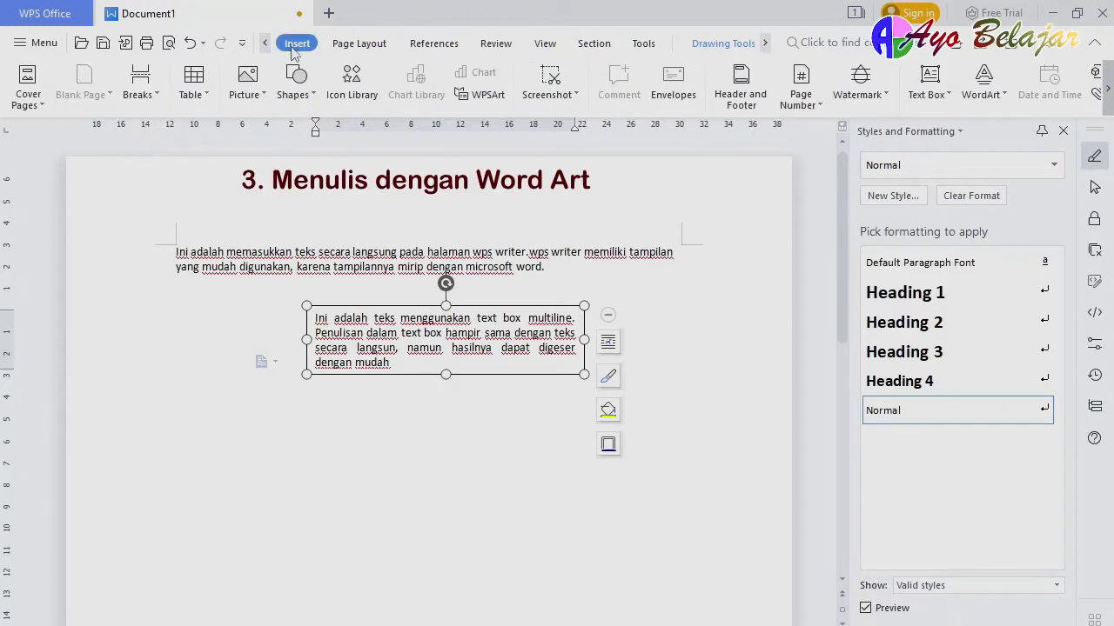
click(997, 103)
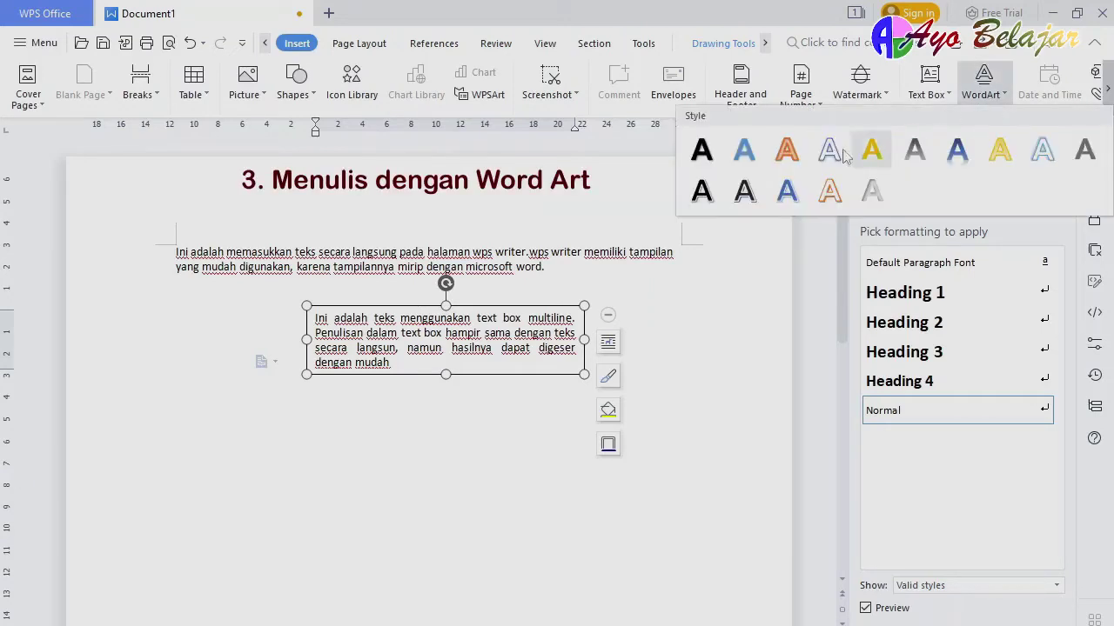
click(703, 161)
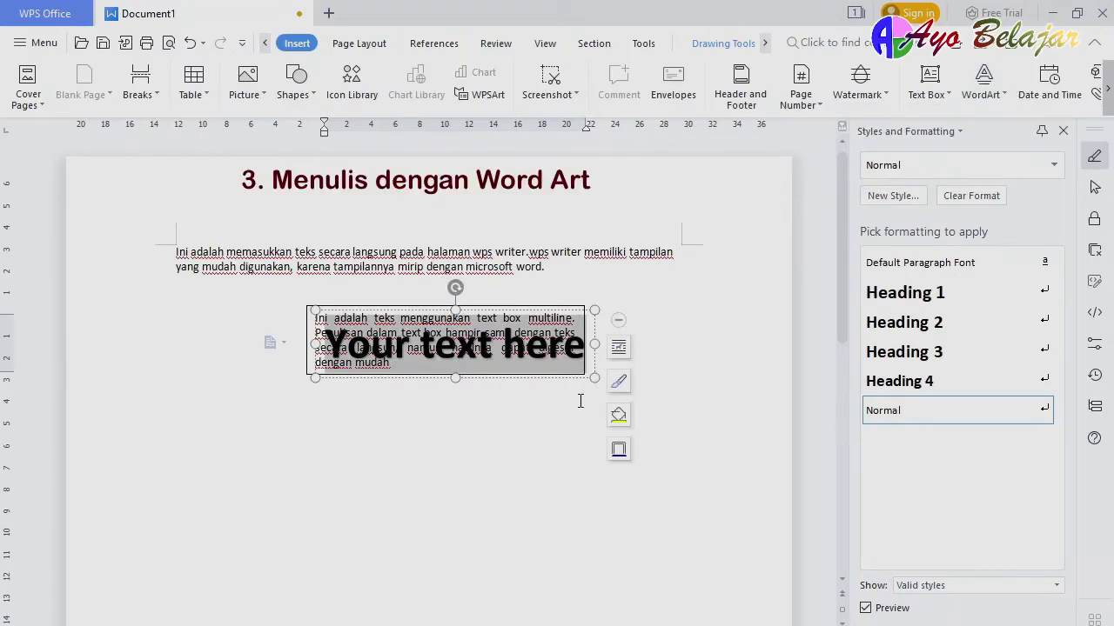
drag(545, 378, 534, 473)
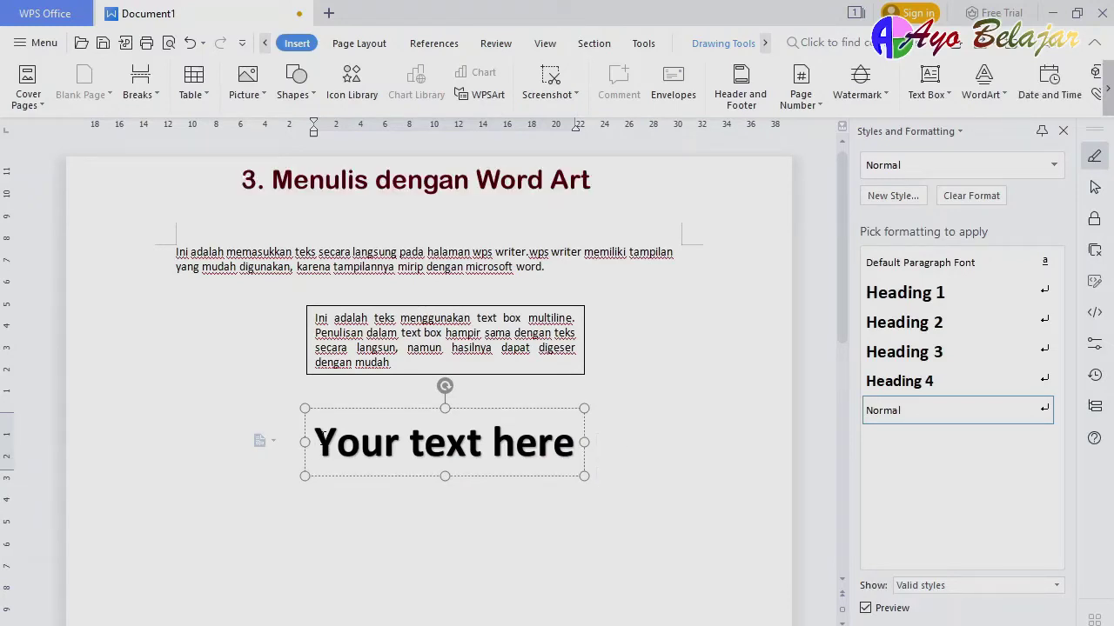
Replace the WordArt placeholder with "TEKS DENGAN WORD ART" and move the object so it sits centred under the text box.
drag(315, 439, 581, 446)
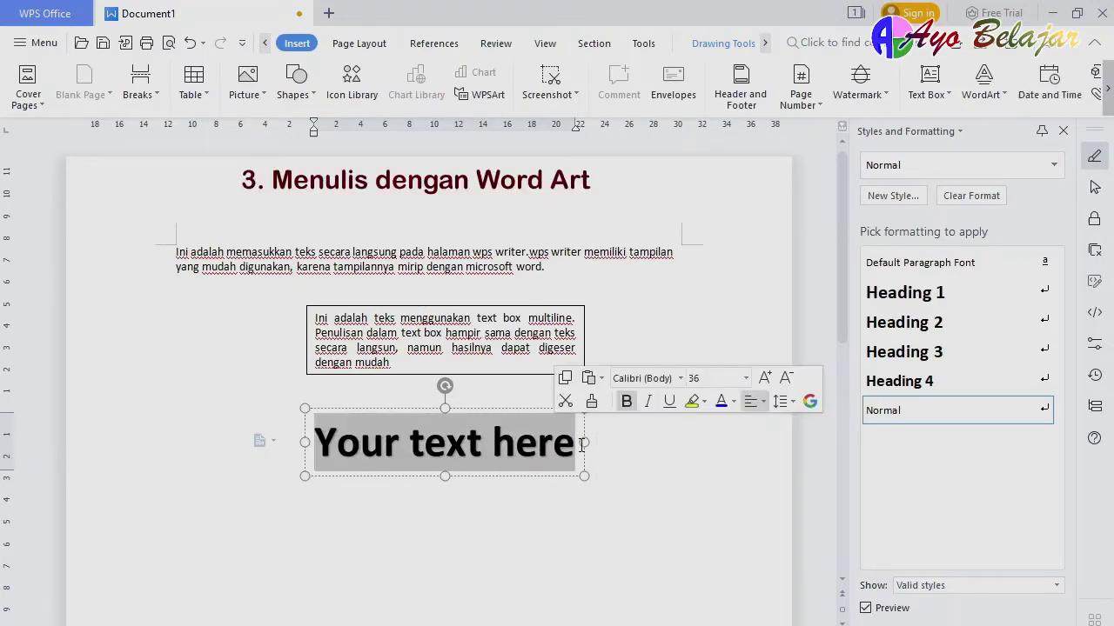
text(TEKS DENGAN WORD)
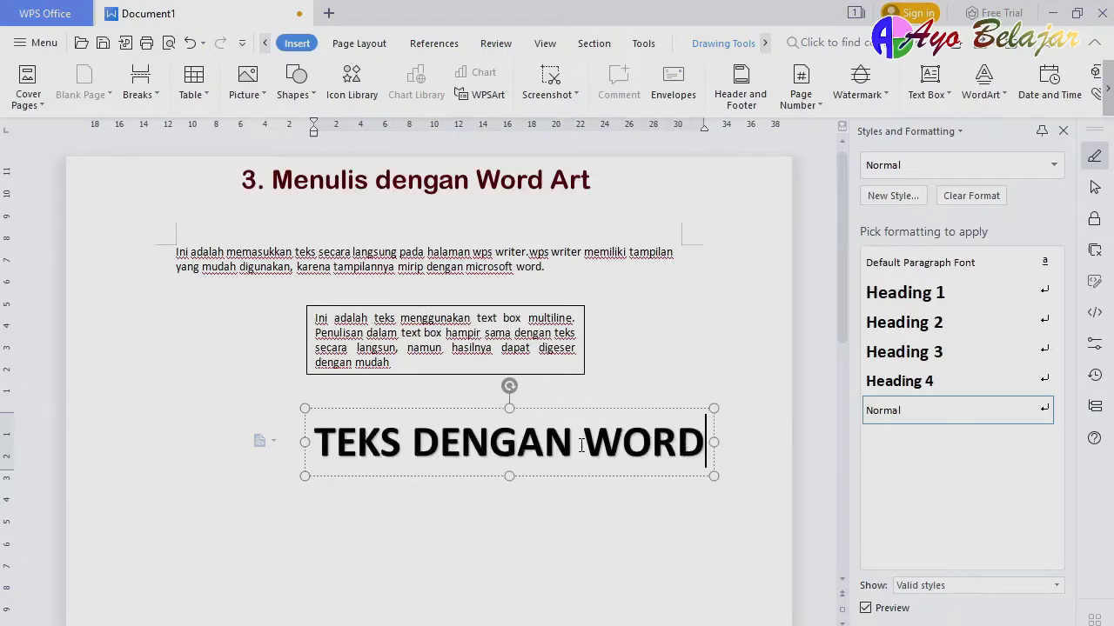
text( ART)
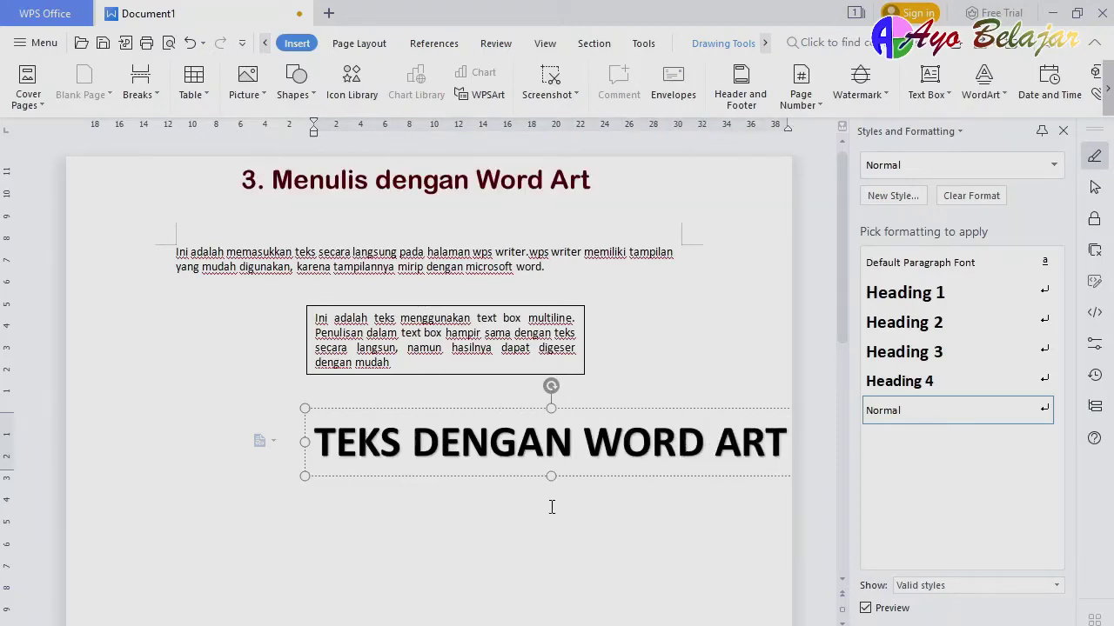
click(546, 478)
click(577, 473)
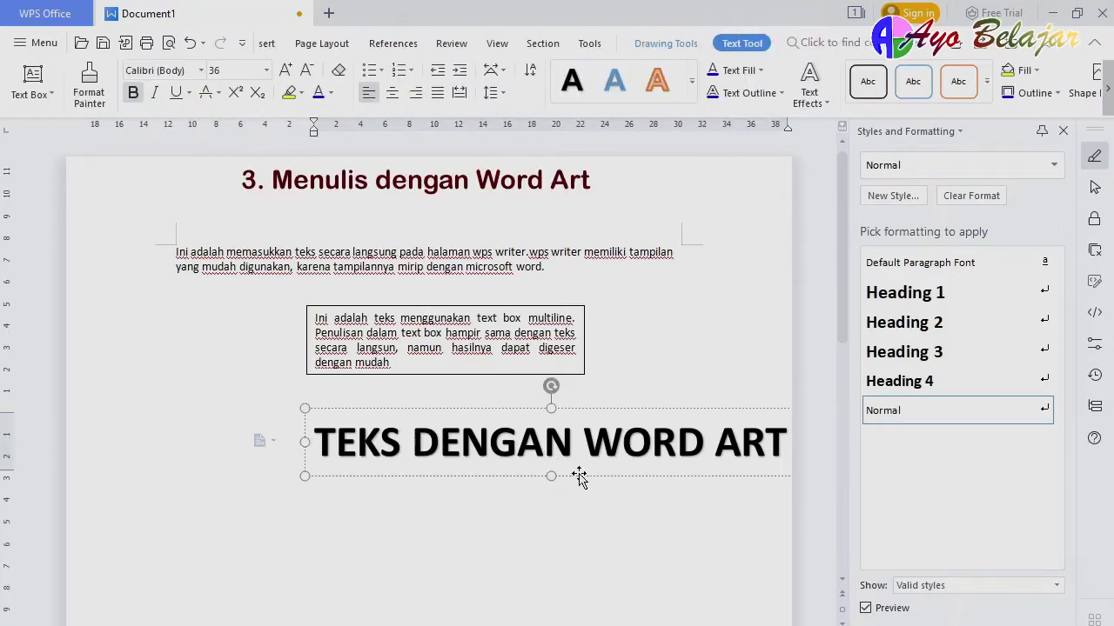
mouse_move(577, 472)
mouse_down()
mouse_move(490, 465)
mouse_move(443, 502)
mouse_move(459, 506)
mouse_up()
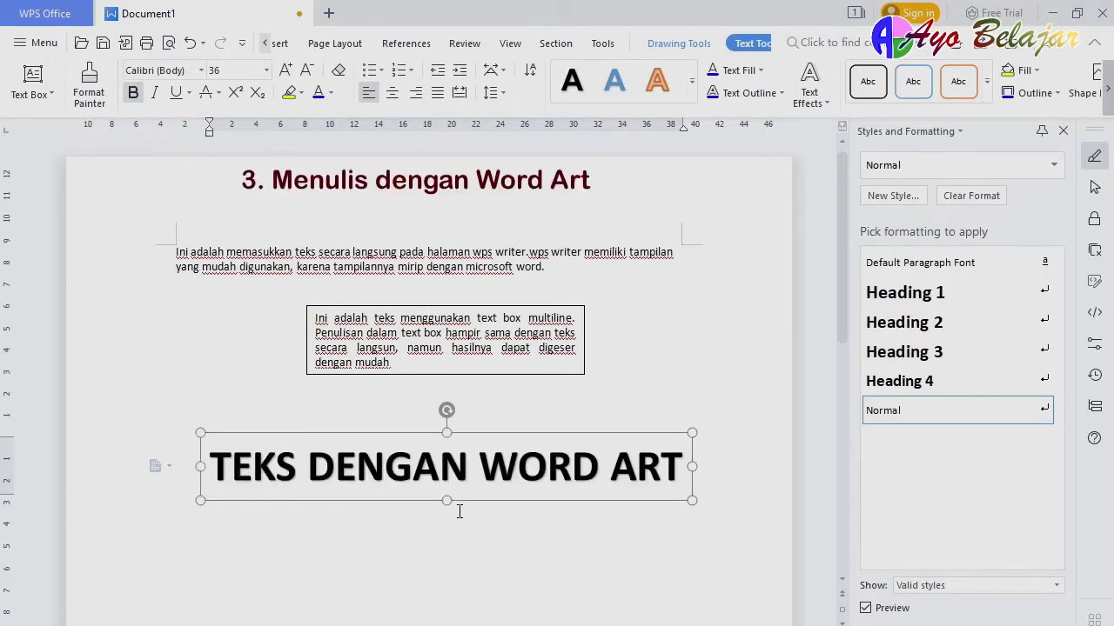
Change the WordArt's font to Crackvetica, trying size 22 before setting the size to 28.
click(201, 70)
click(202, 178)
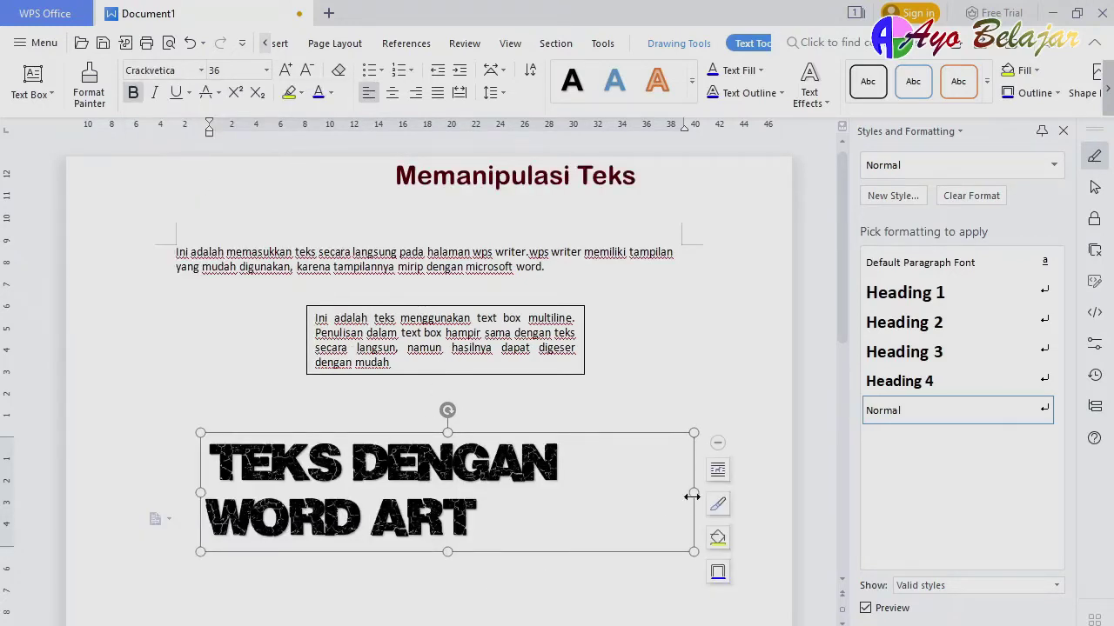
click(267, 70)
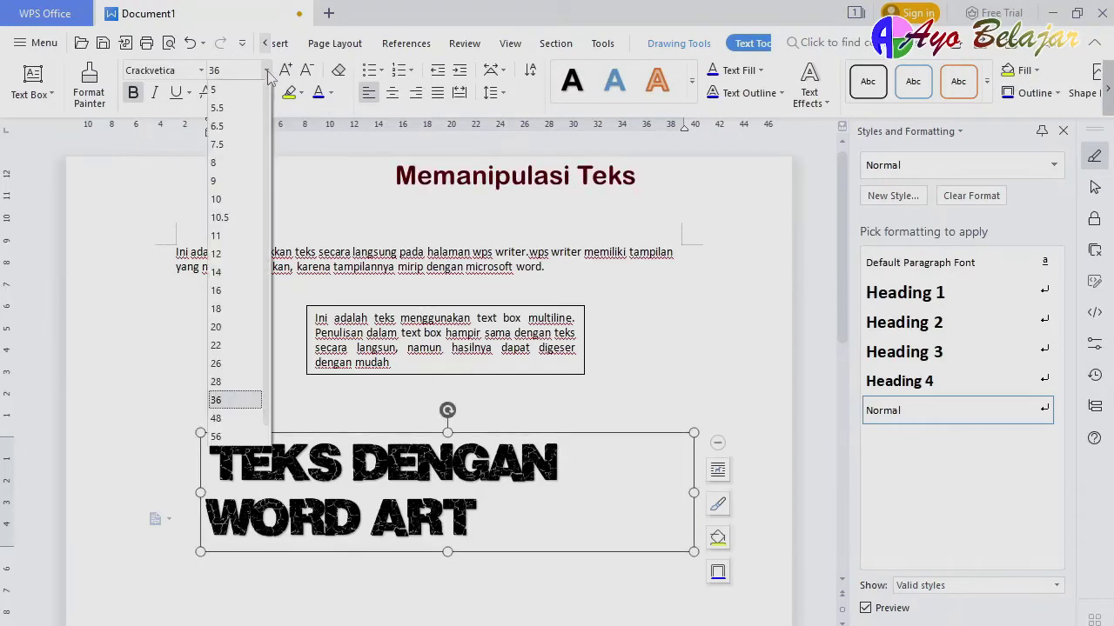
click(234, 346)
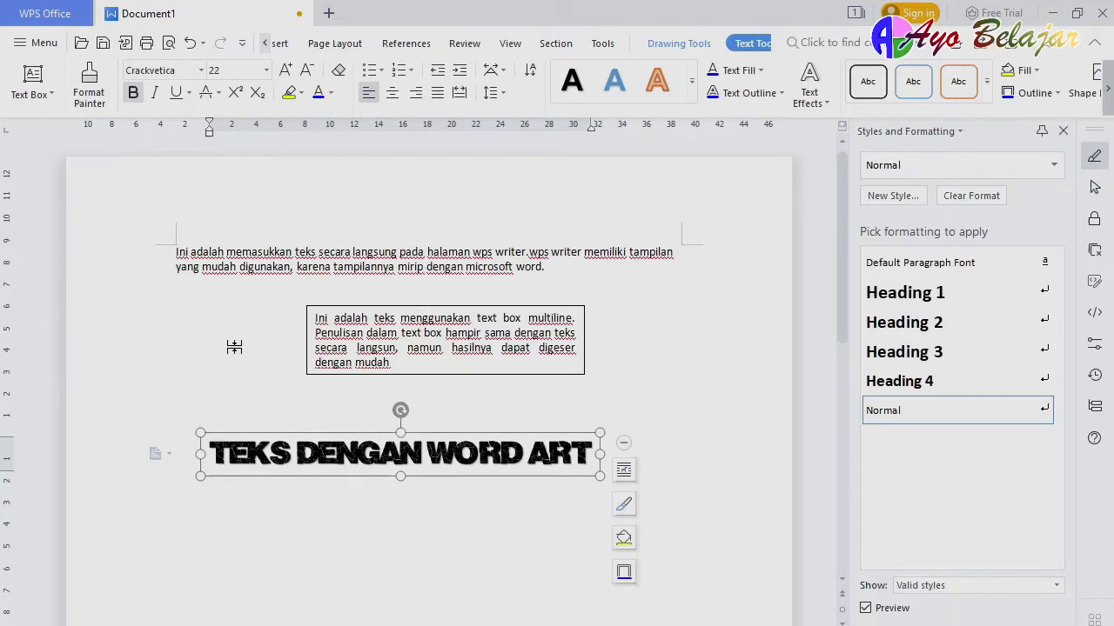
click(266, 71)
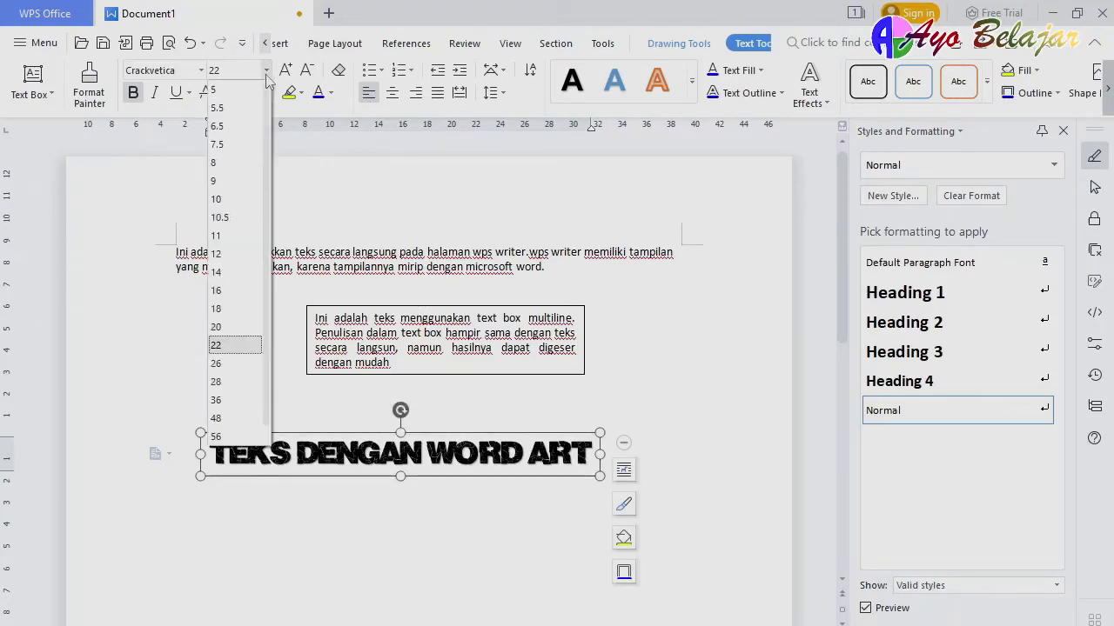
click(219, 381)
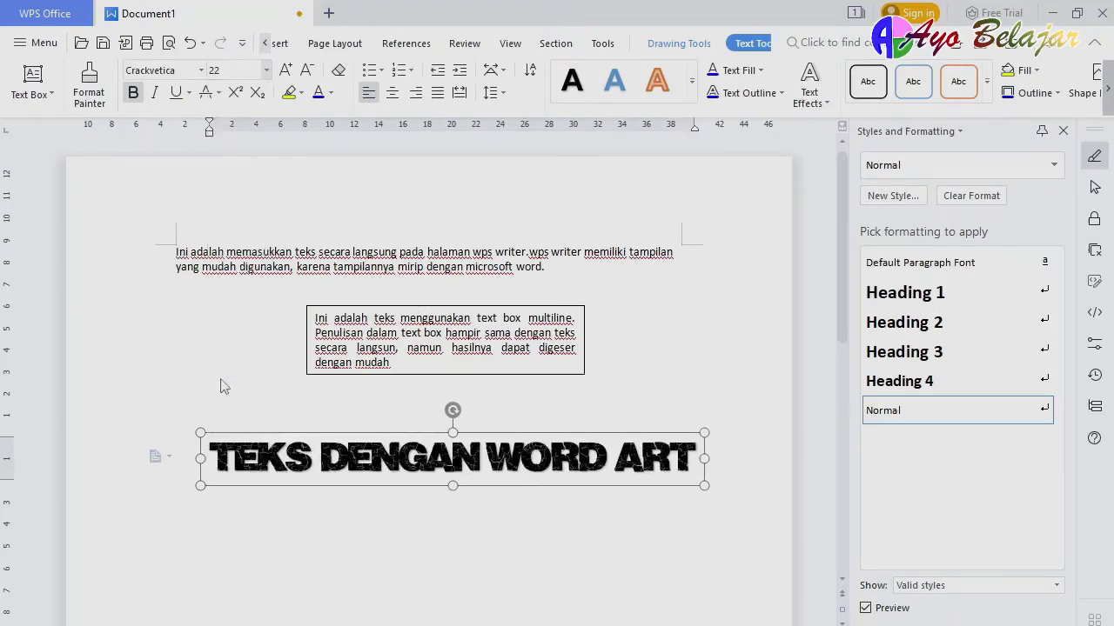
Shift the WordArt object slightly to the left to centre it on the page, and deselect it.
click(377, 521)
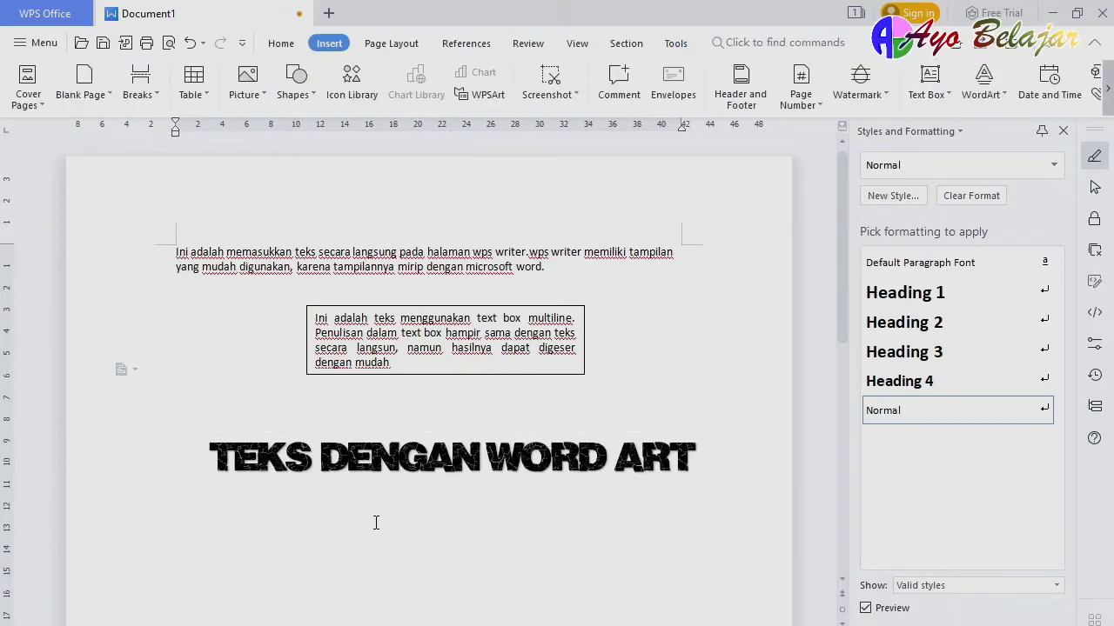
click(448, 488)
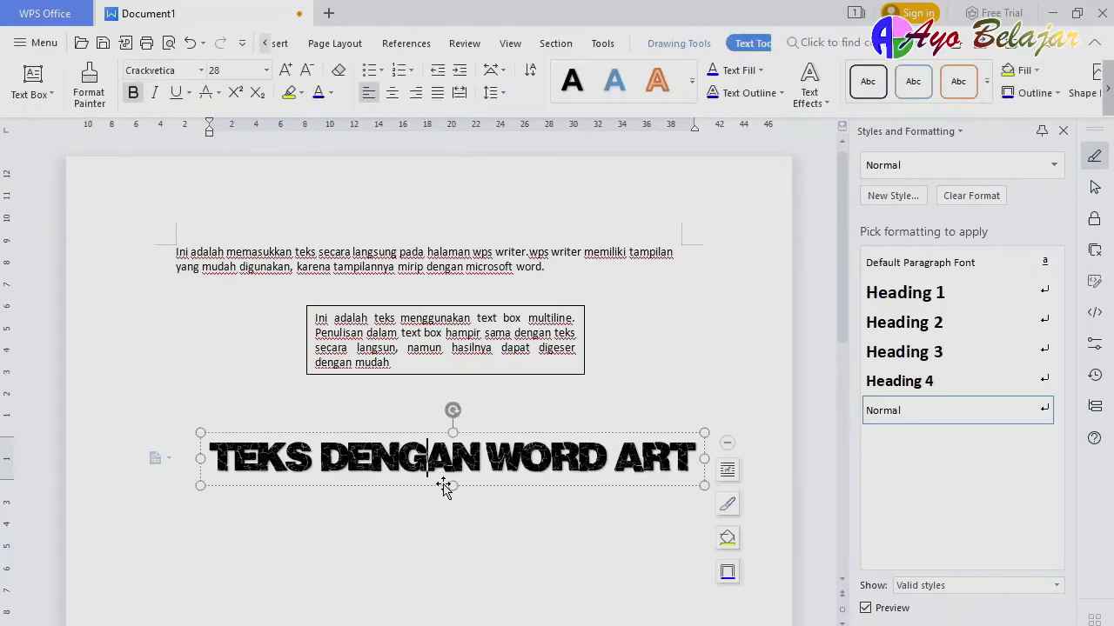
drag(447, 487, 430, 489)
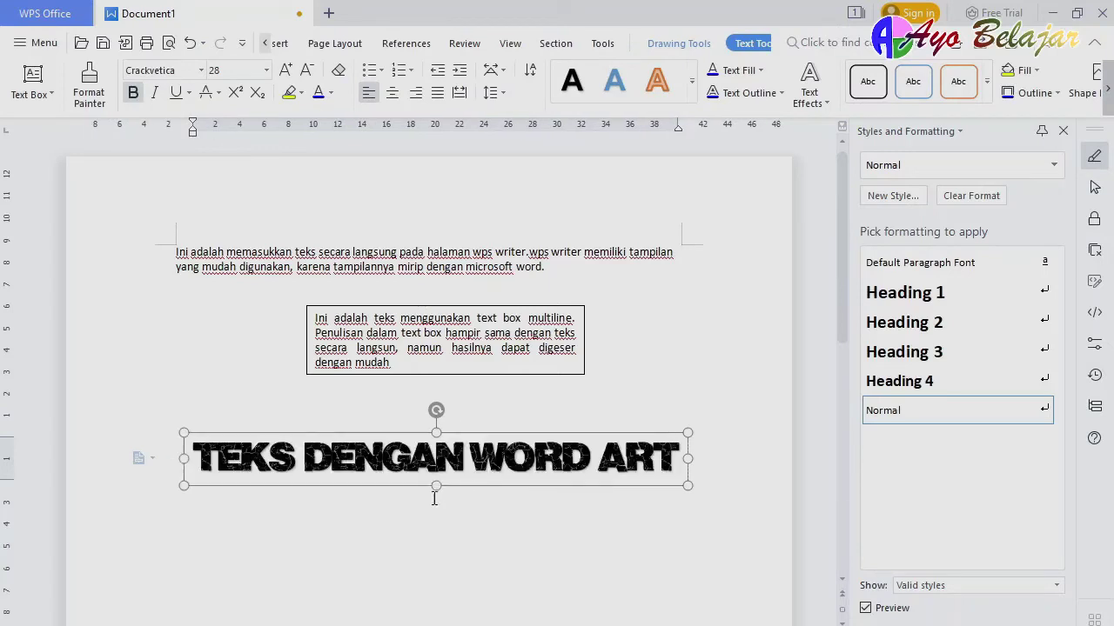
click(469, 550)
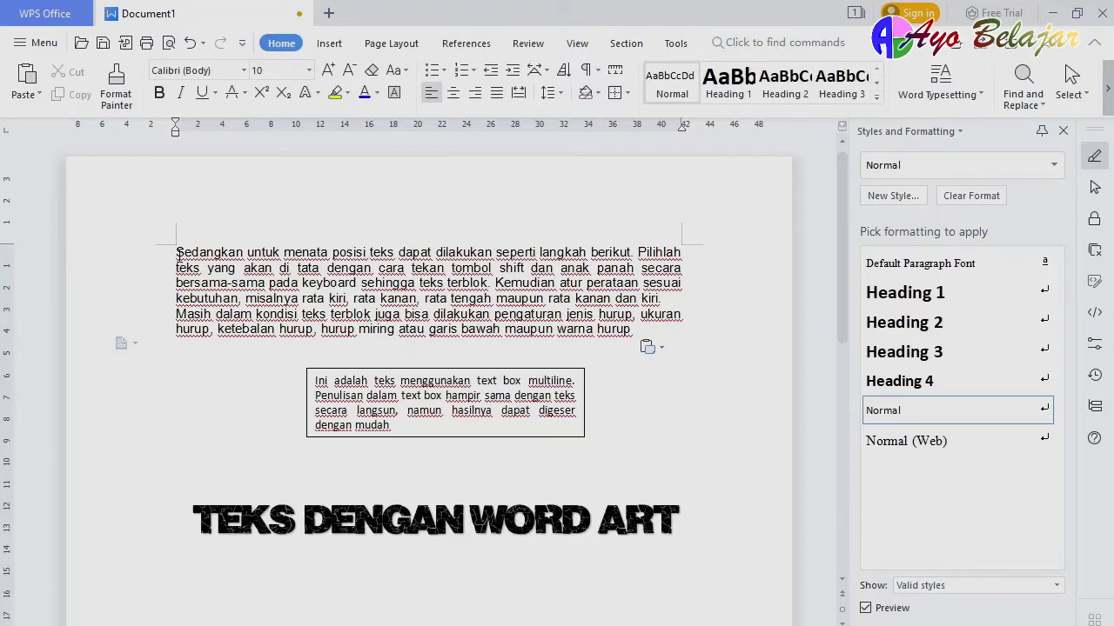
Select all the text above the text box, try left, centre and right alignment, and finish with Justify.
click(176, 252)
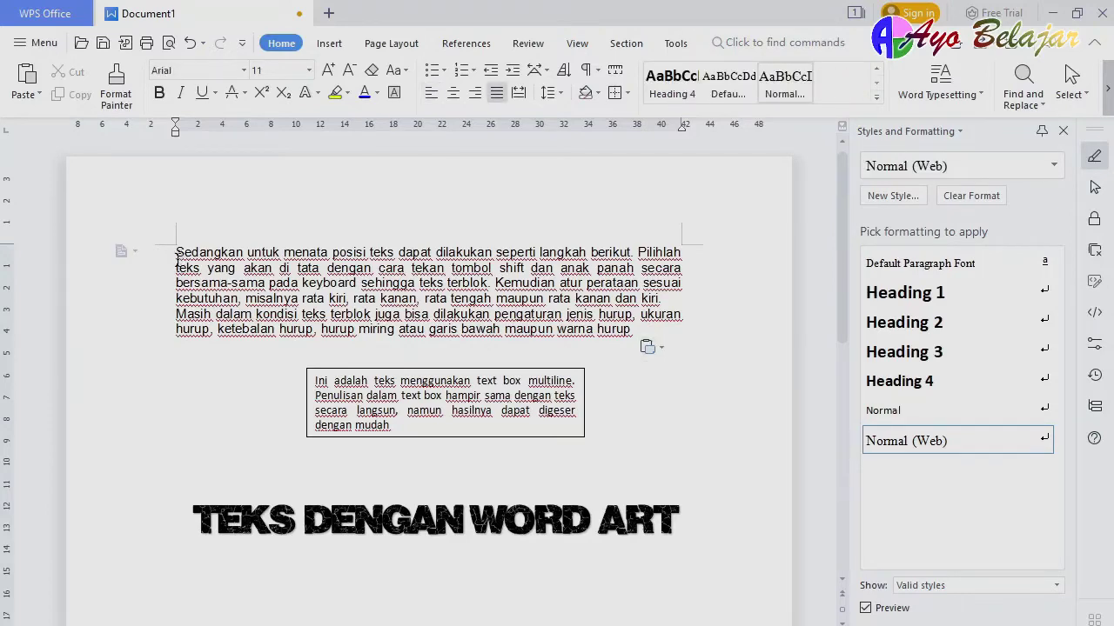
drag(177, 253, 664, 350)
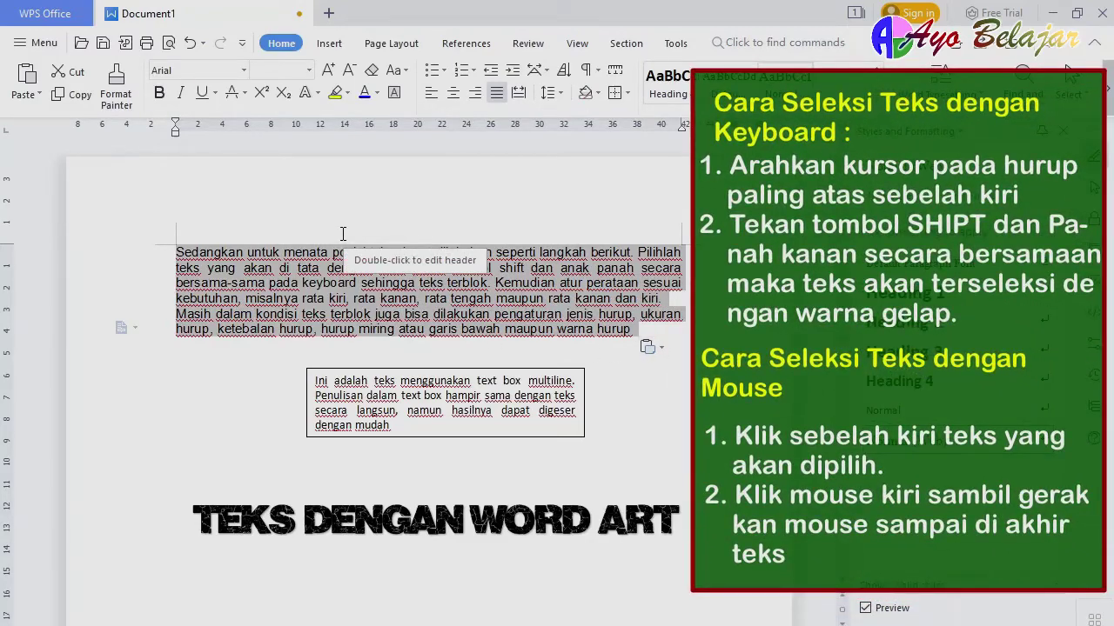
click(431, 93)
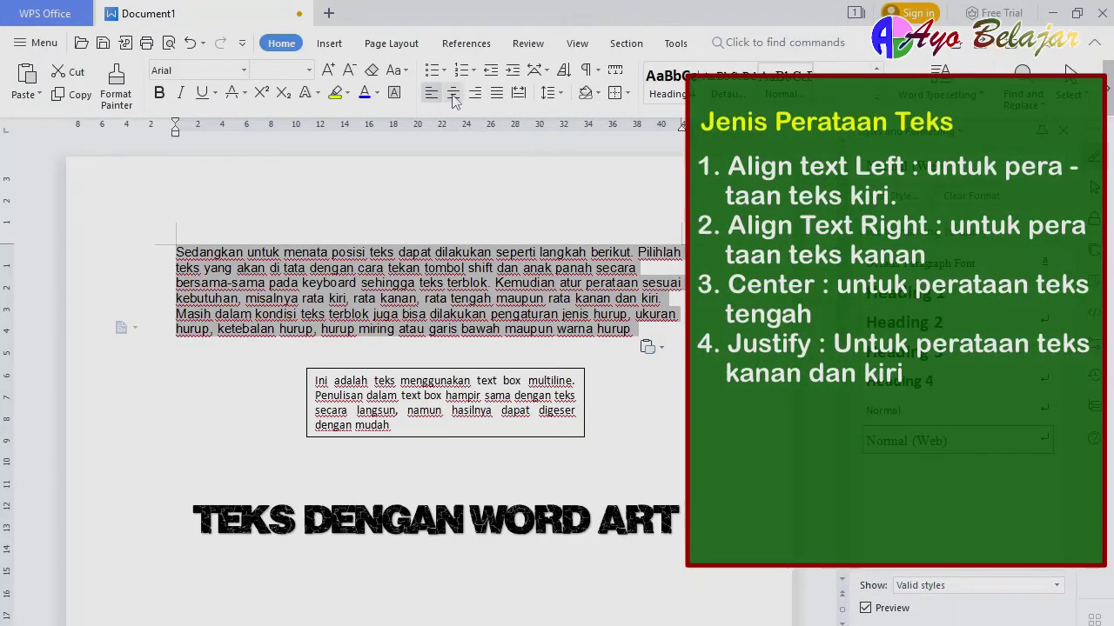
click(452, 95)
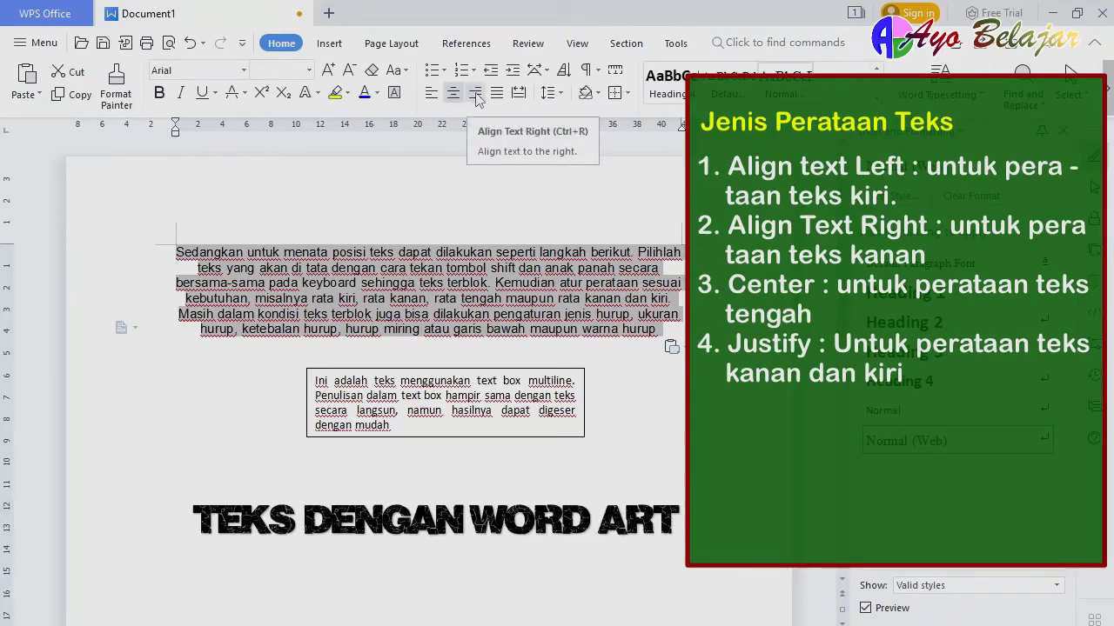
click(476, 95)
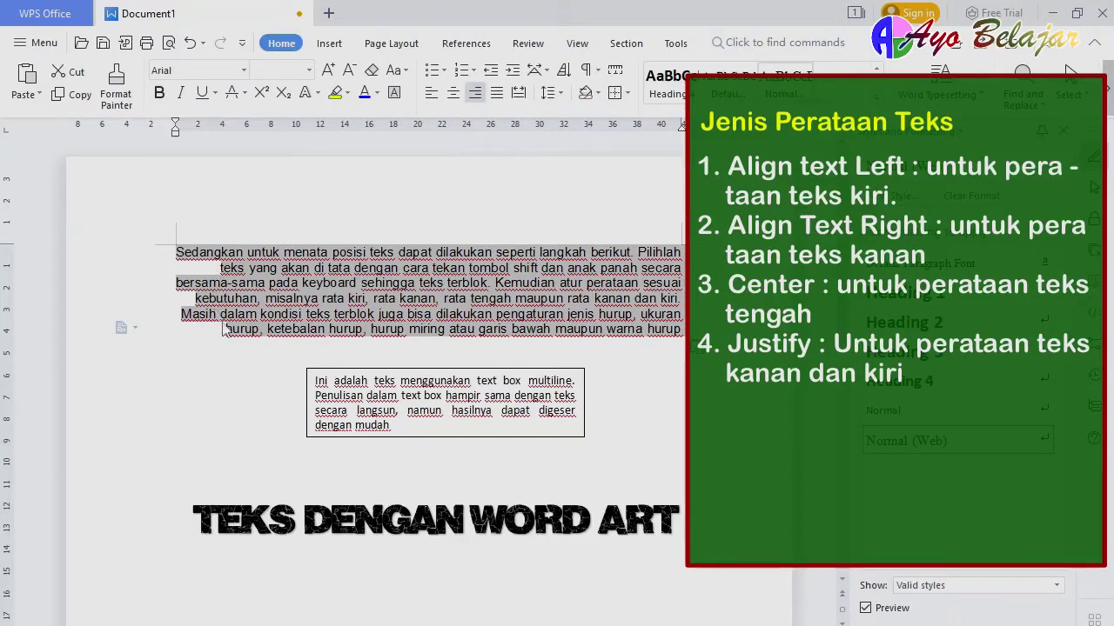
click(495, 94)
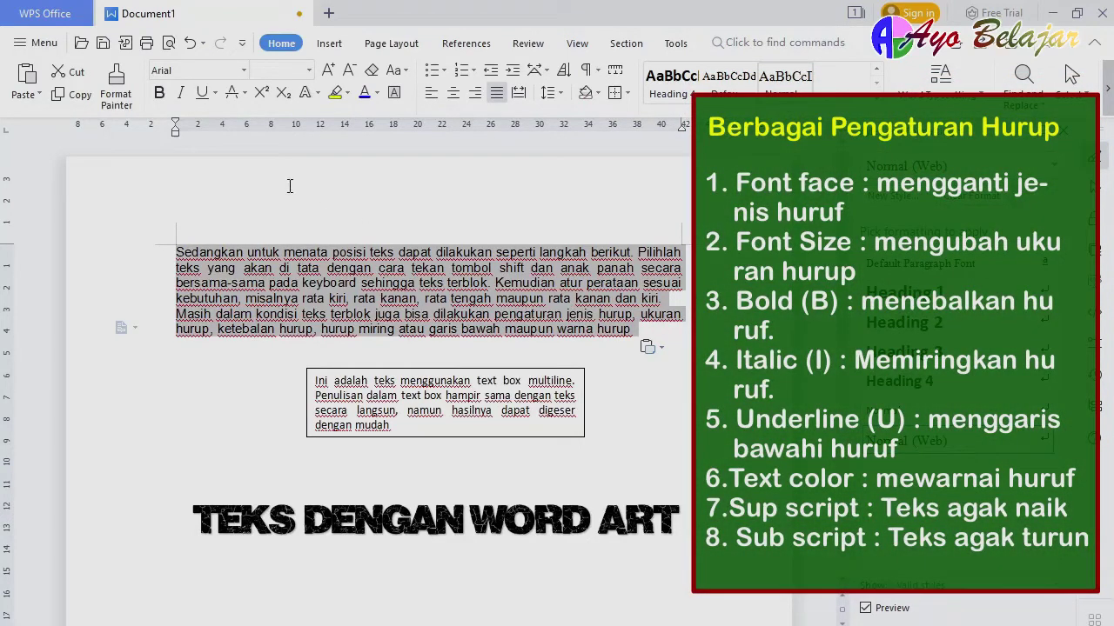
Set the selected paragraphs to Times New Roman at size 12.
click(244, 71)
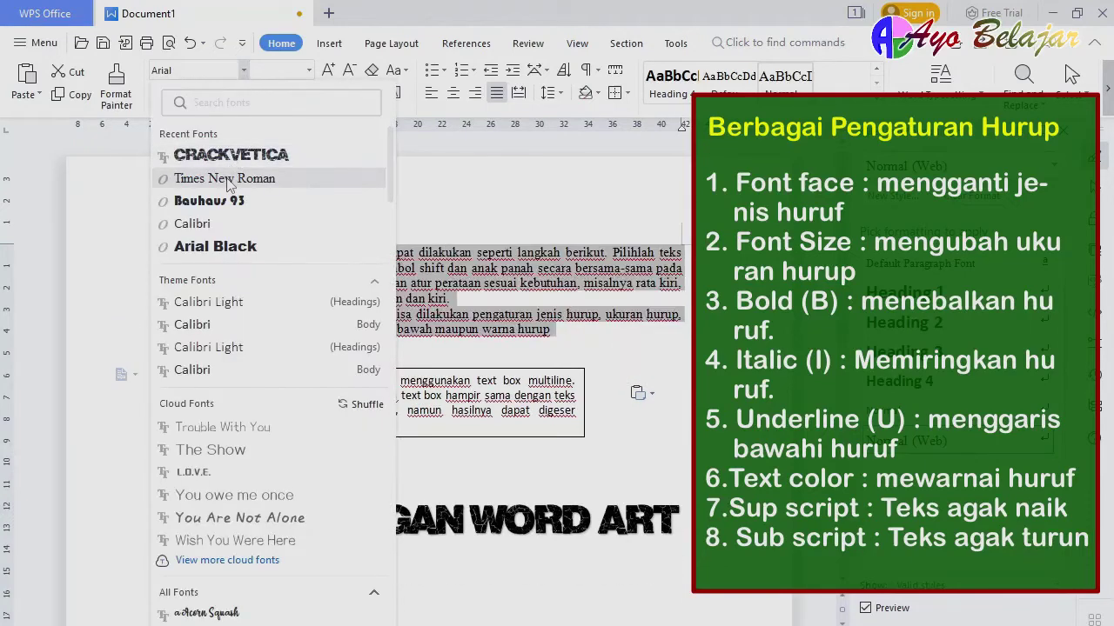
click(227, 179)
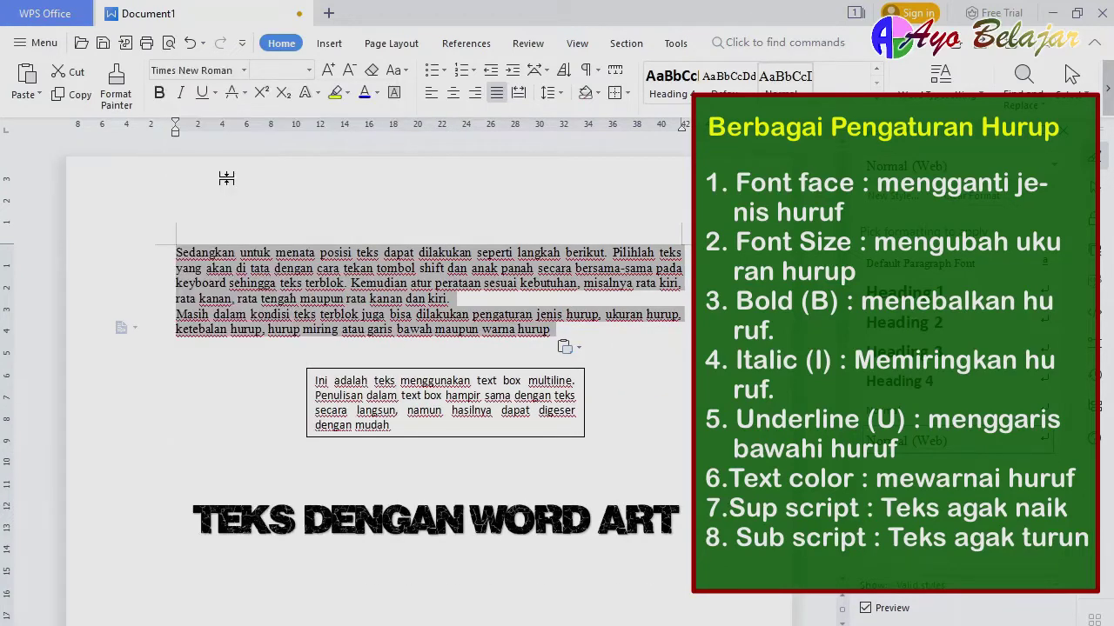
click(310, 72)
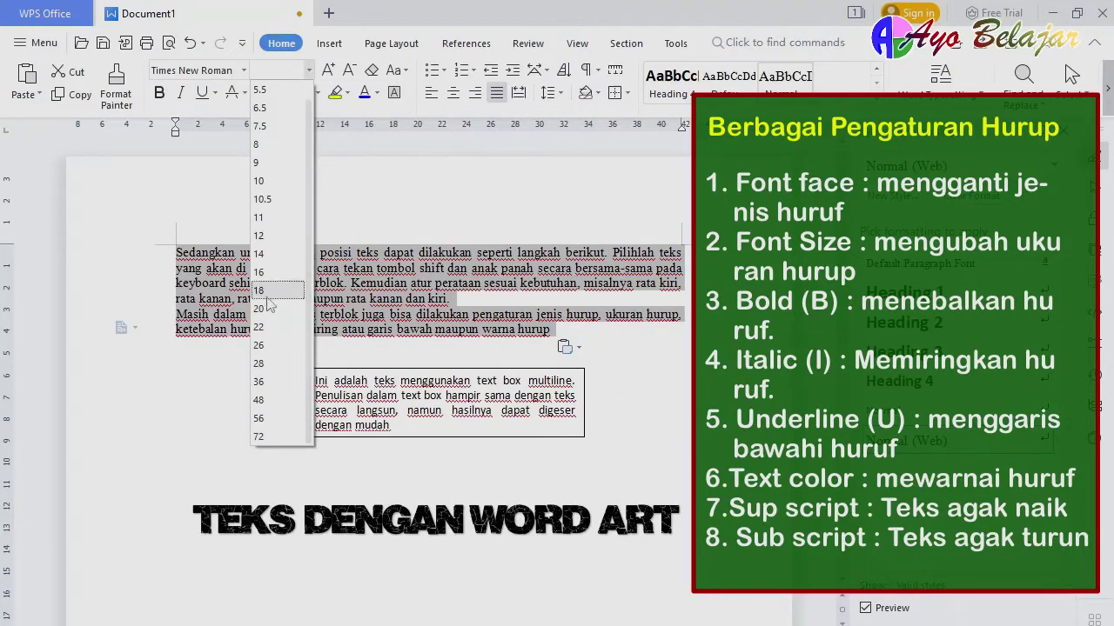
click(261, 236)
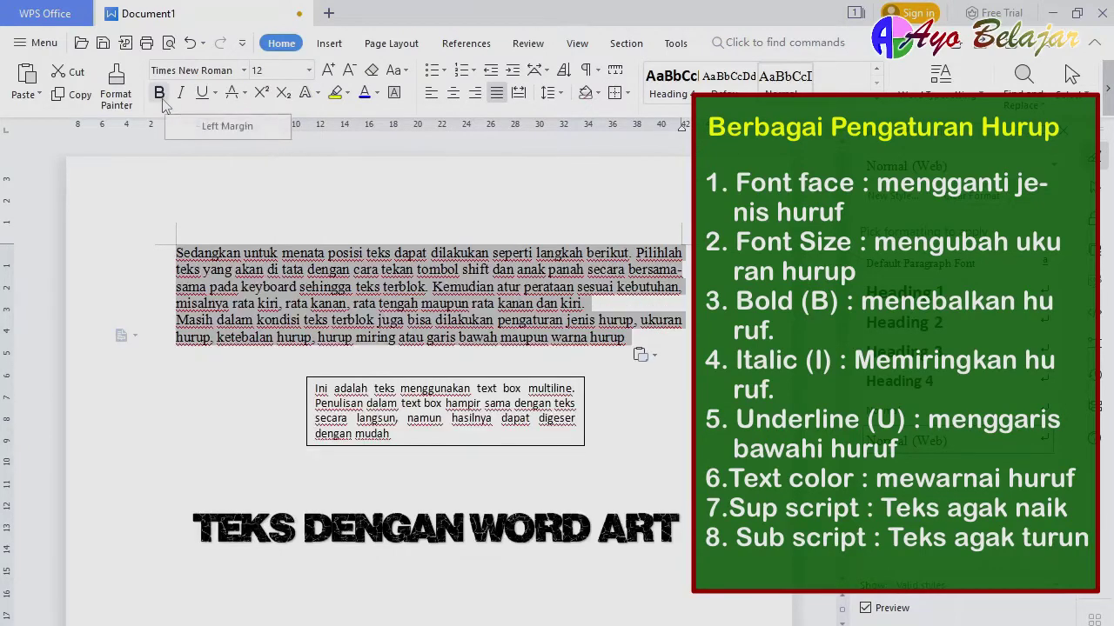
Try italic, underline and a red font colour on the selected paragraphs, switching italic and underline off again.
click(179, 96)
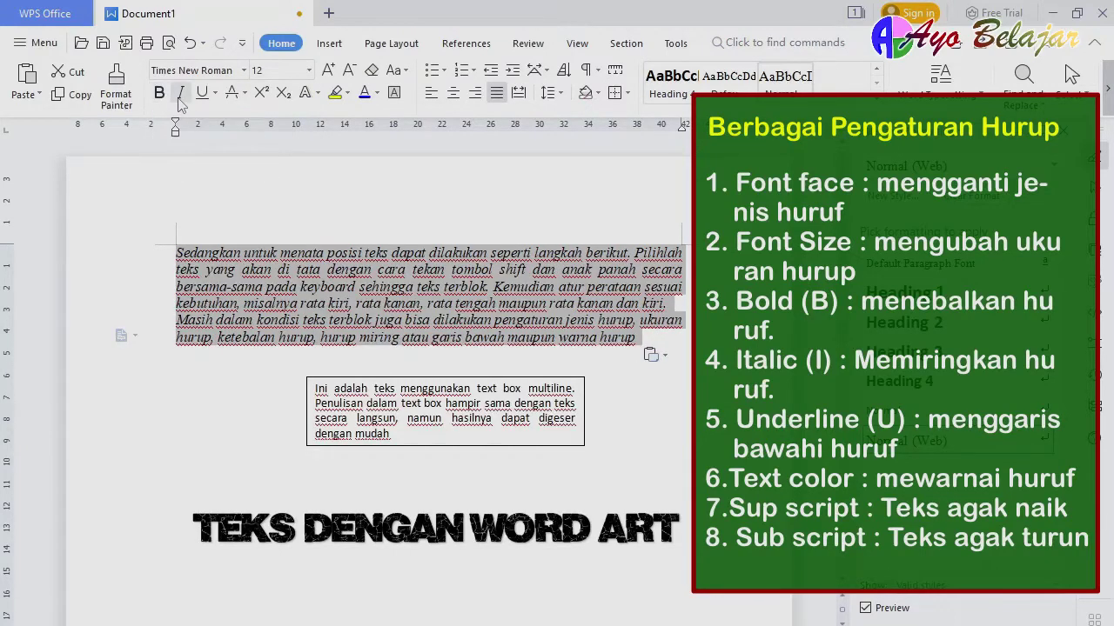
click(179, 94)
click(202, 93)
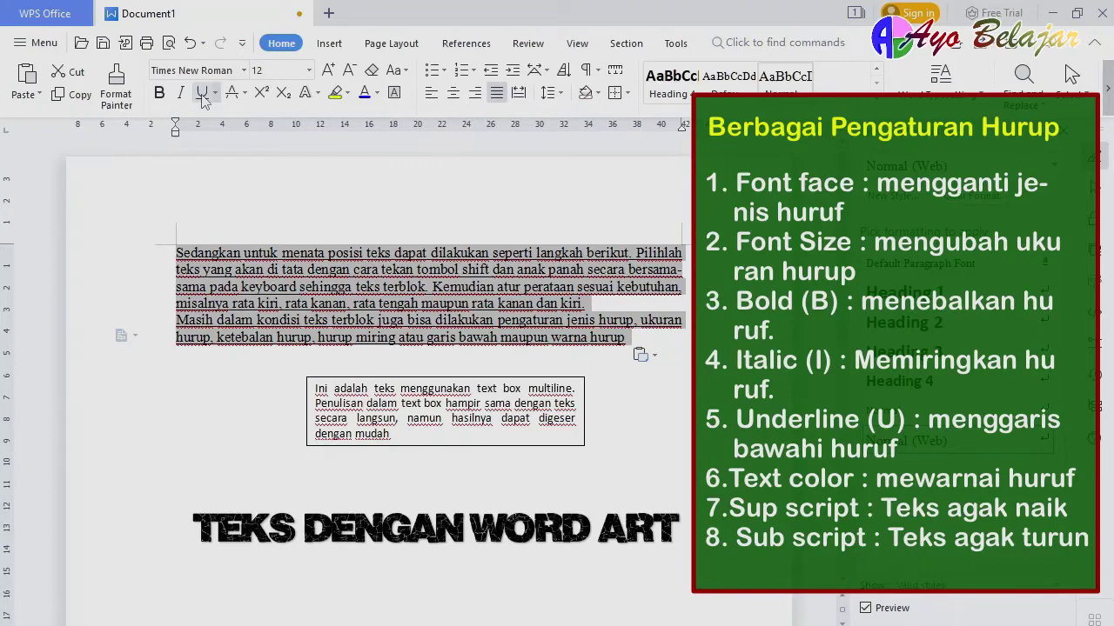
click(202, 96)
click(377, 94)
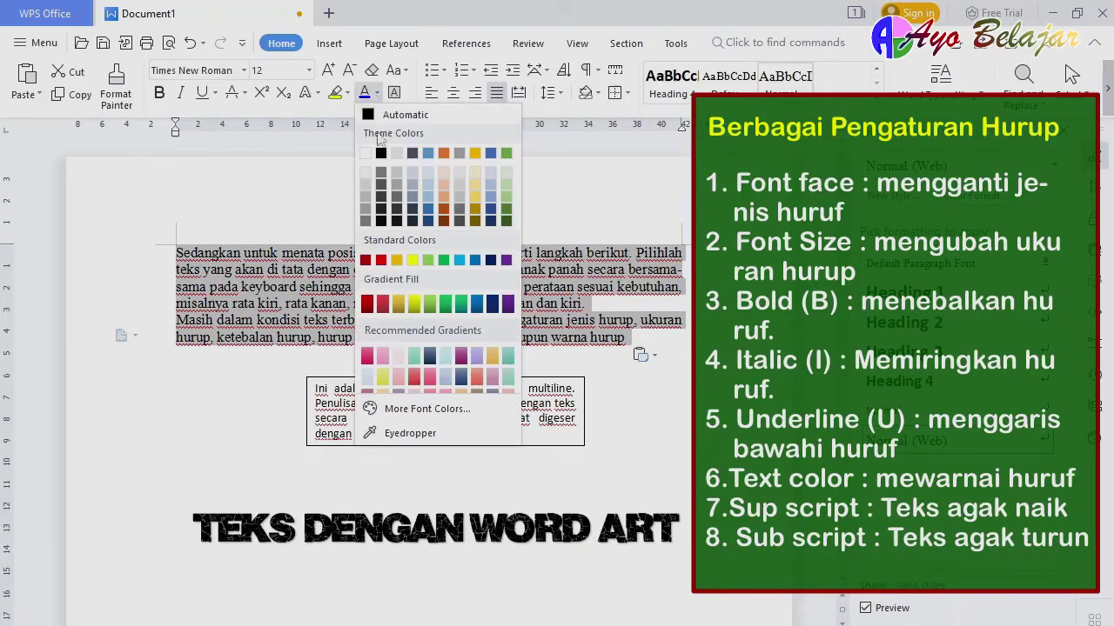
click(381, 260)
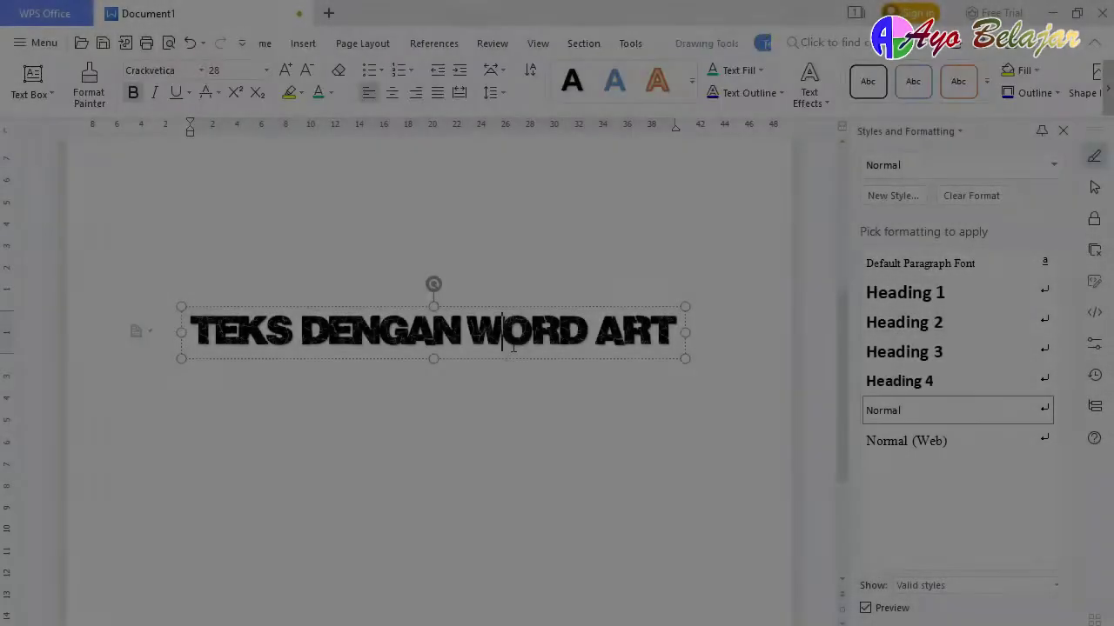
Select the WordArt object, open its text formatting options, and set a solid green text fill.
click(512, 359)
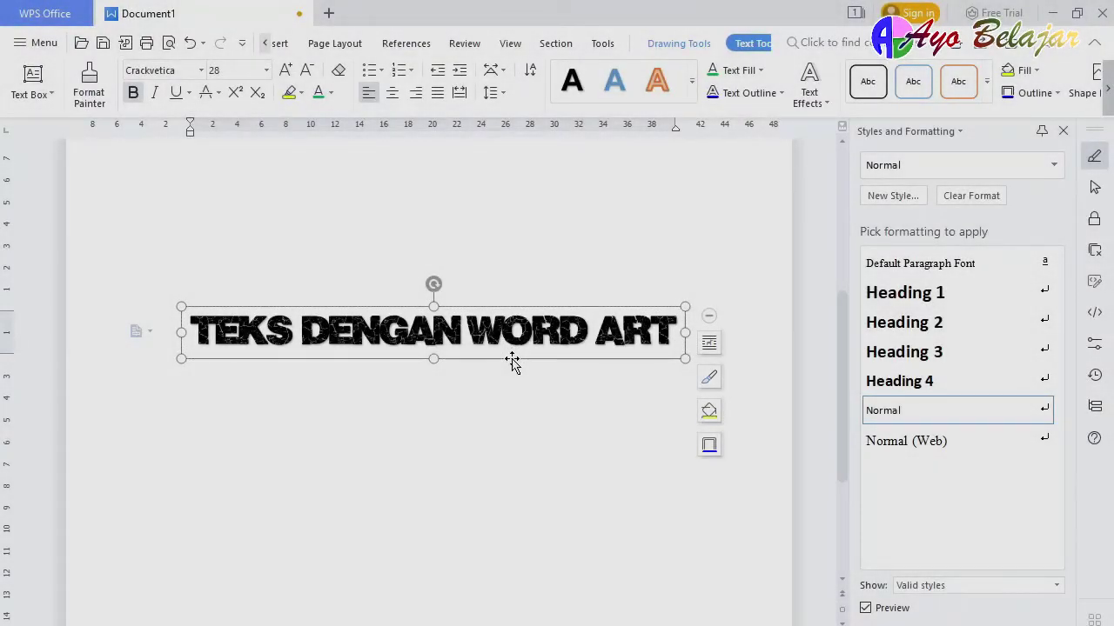
click(1093, 346)
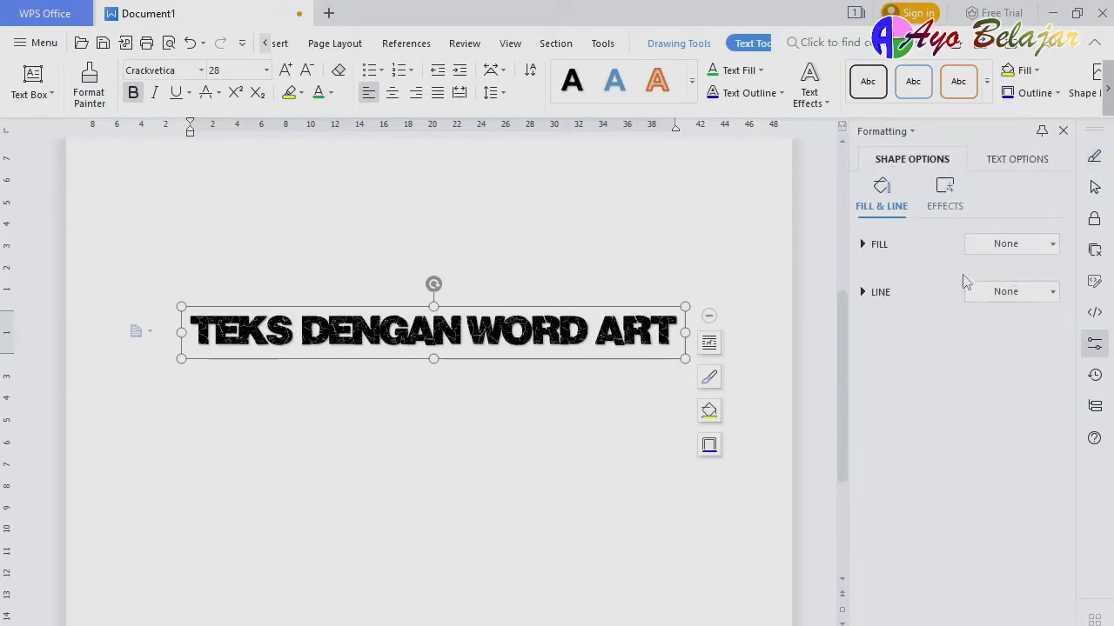
click(1016, 164)
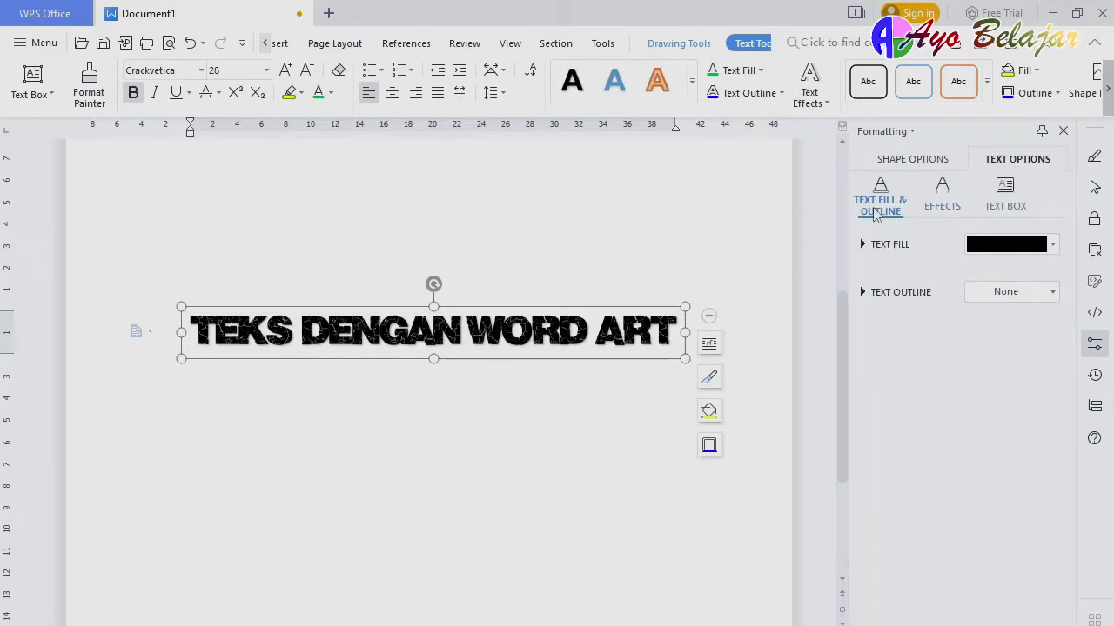
click(934, 199)
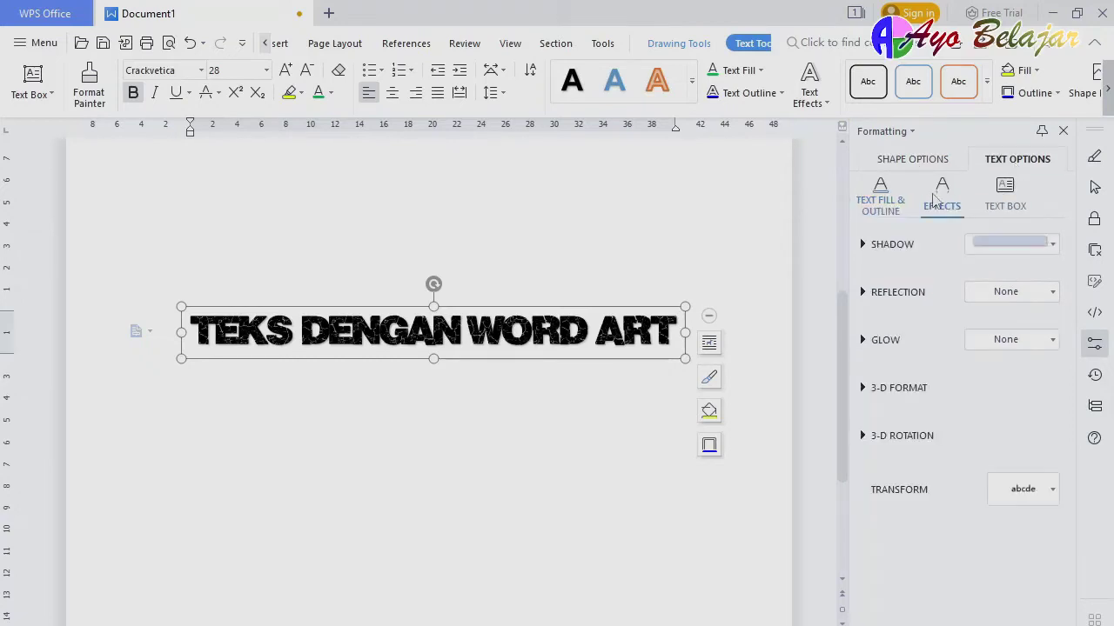
click(888, 209)
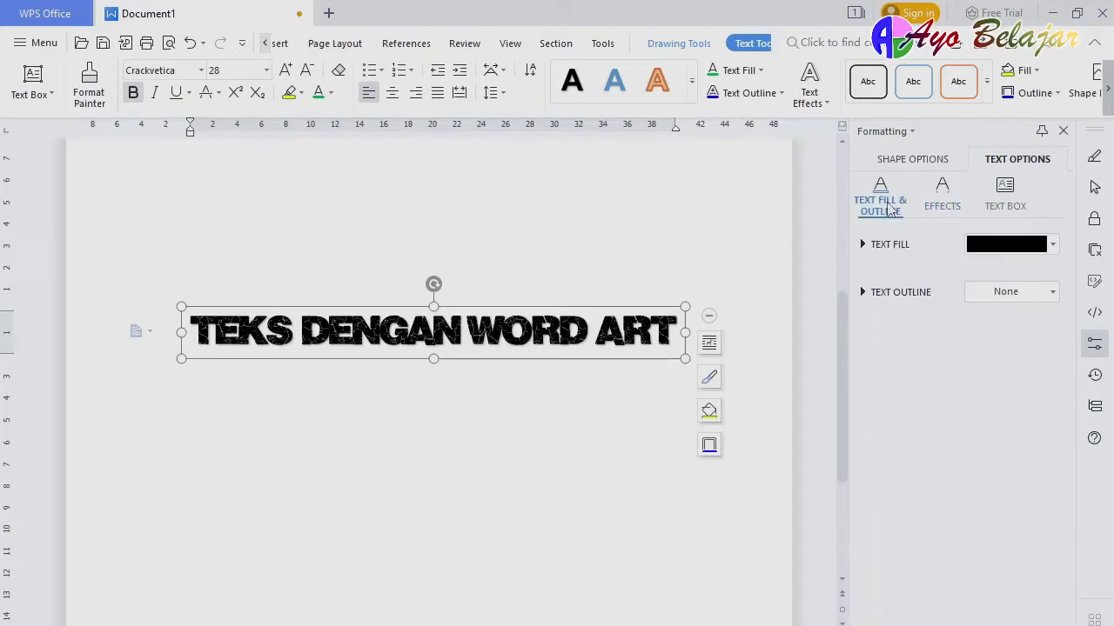
click(863, 246)
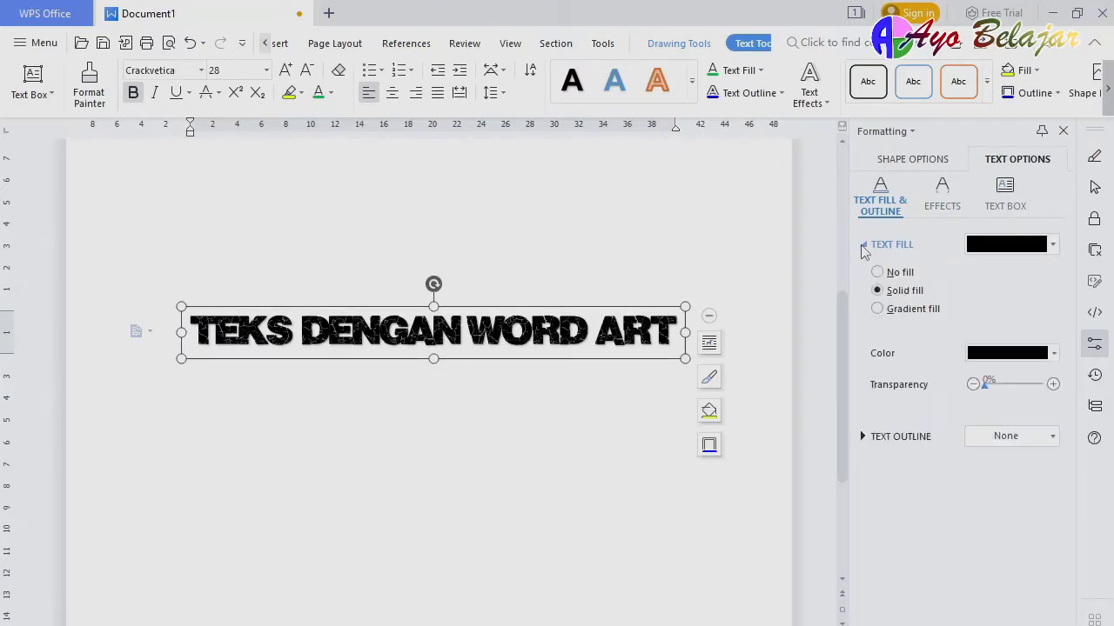
click(1054, 355)
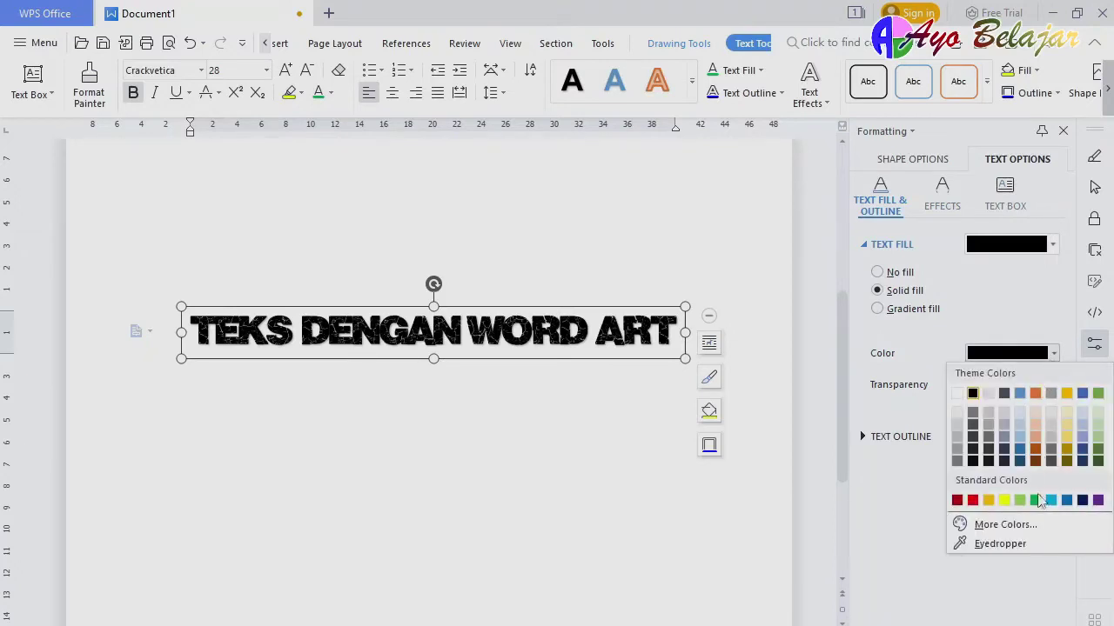
click(1035, 500)
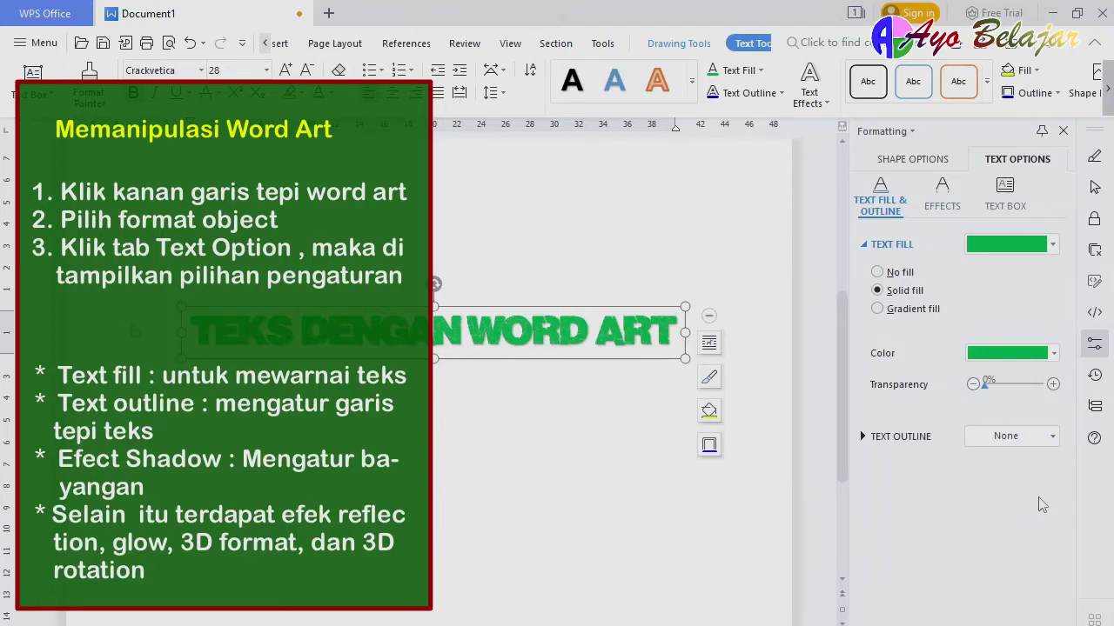
Add a solid red outline to the WordArt text, and turn the solid outline on again over the gradient fill.
click(864, 437)
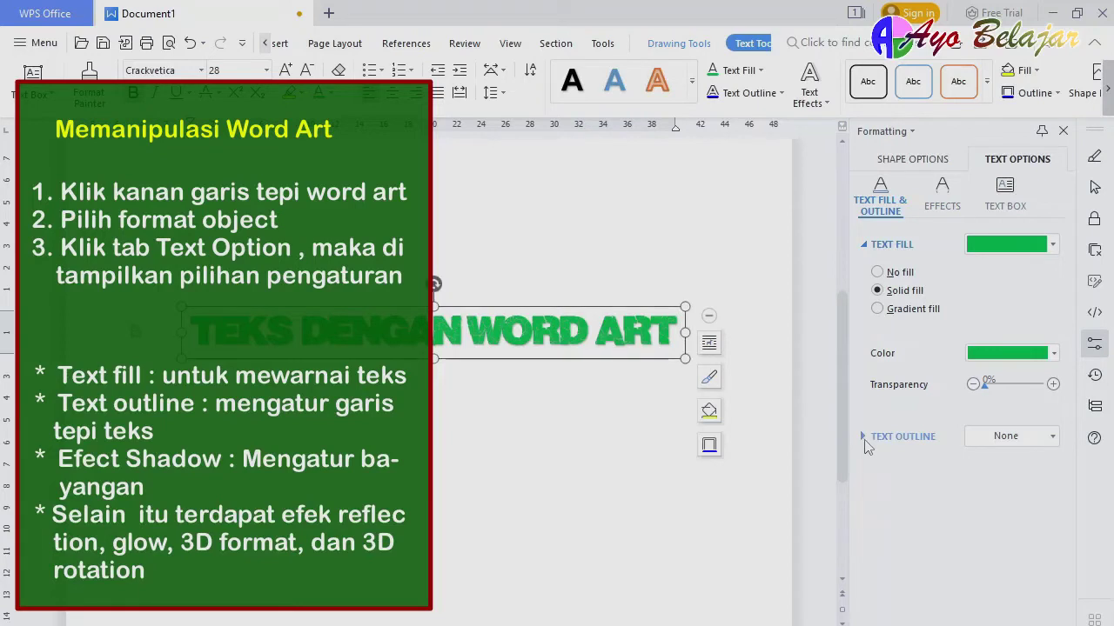
click(877, 483)
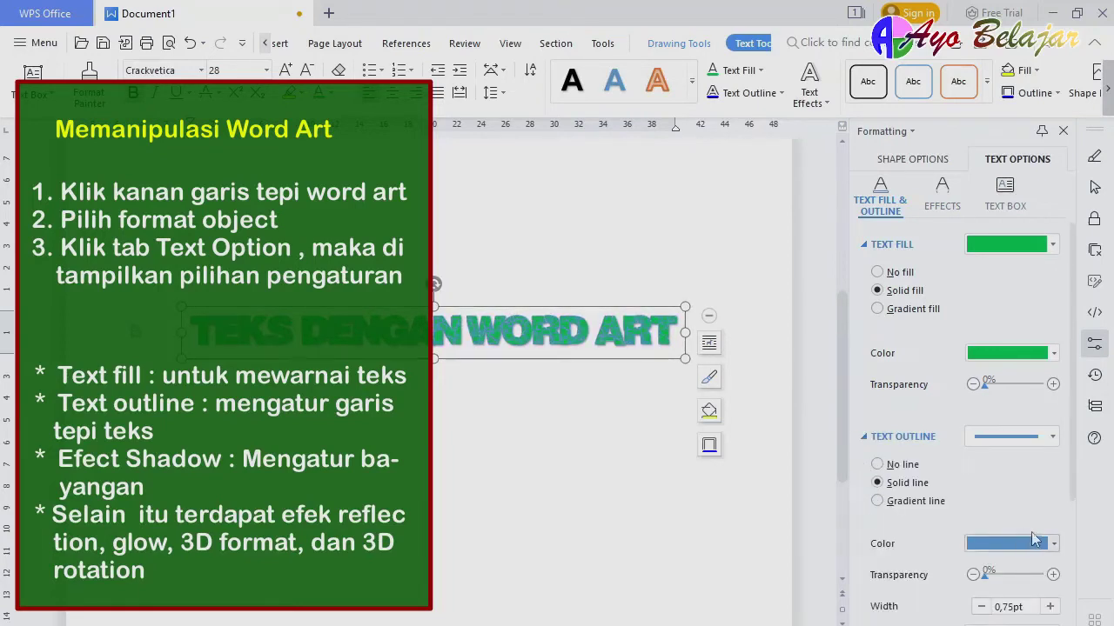
click(1053, 545)
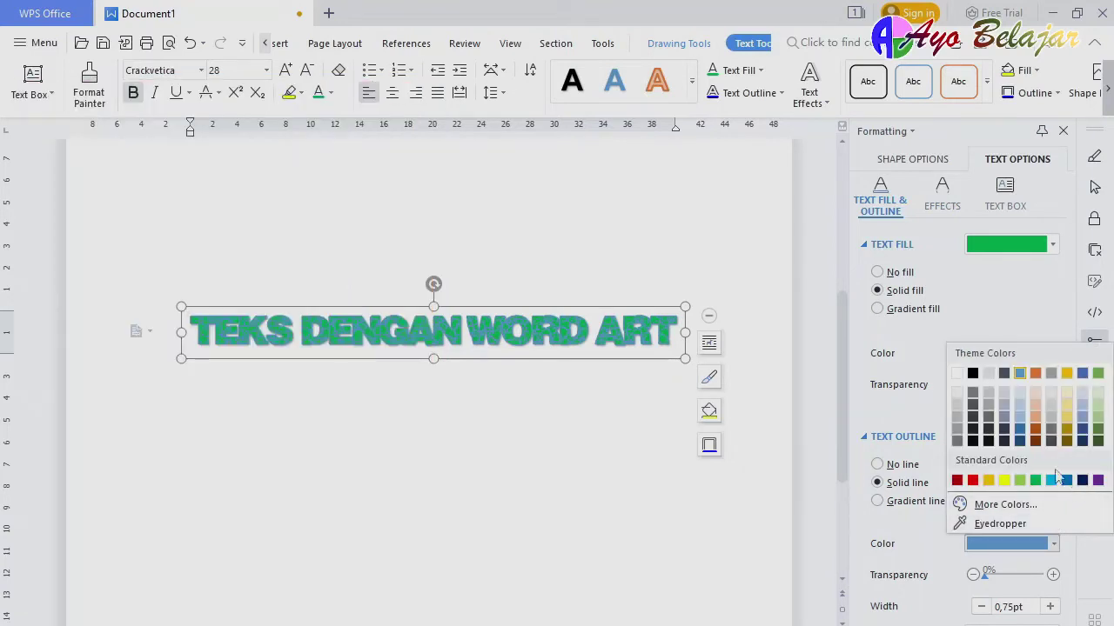
click(973, 481)
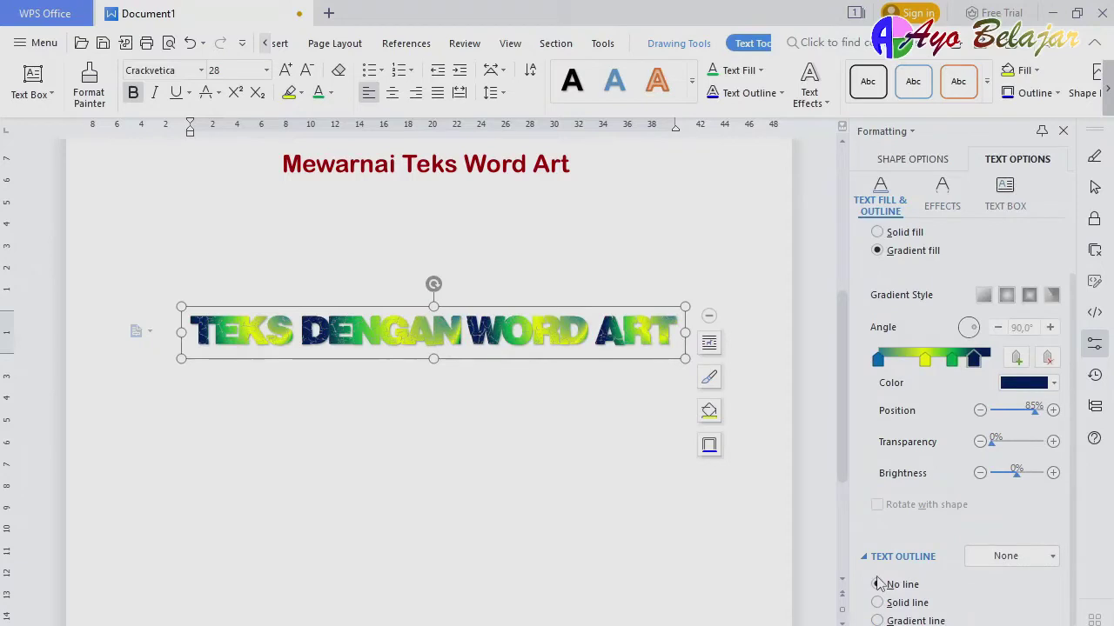
click(877, 602)
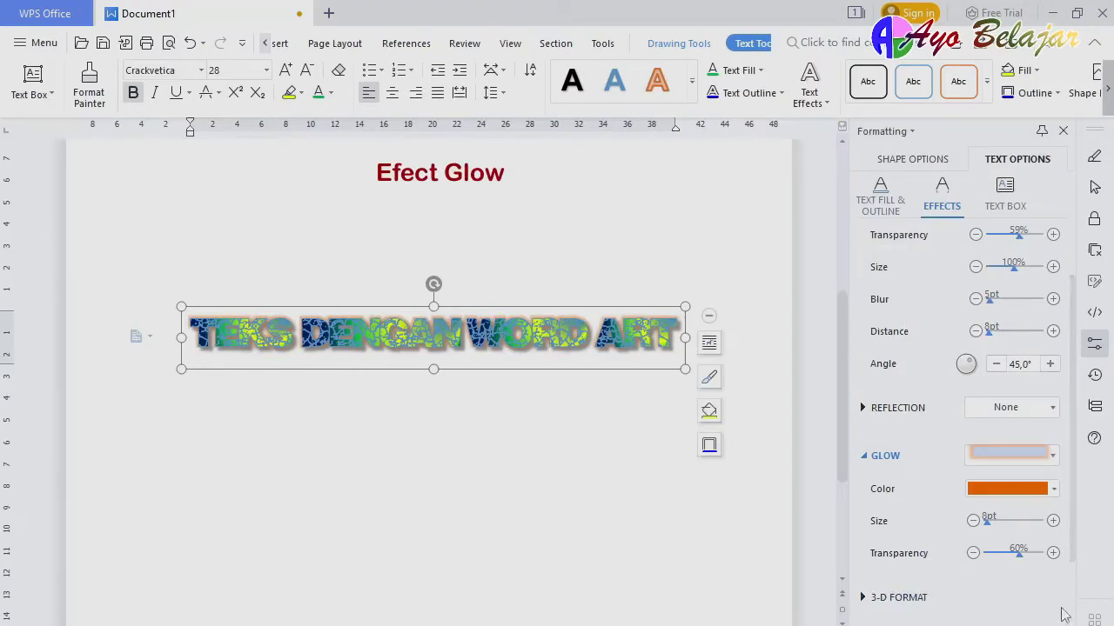
Increase the size of the WordArt's orange glow to 23 pt.
click(1052, 521)
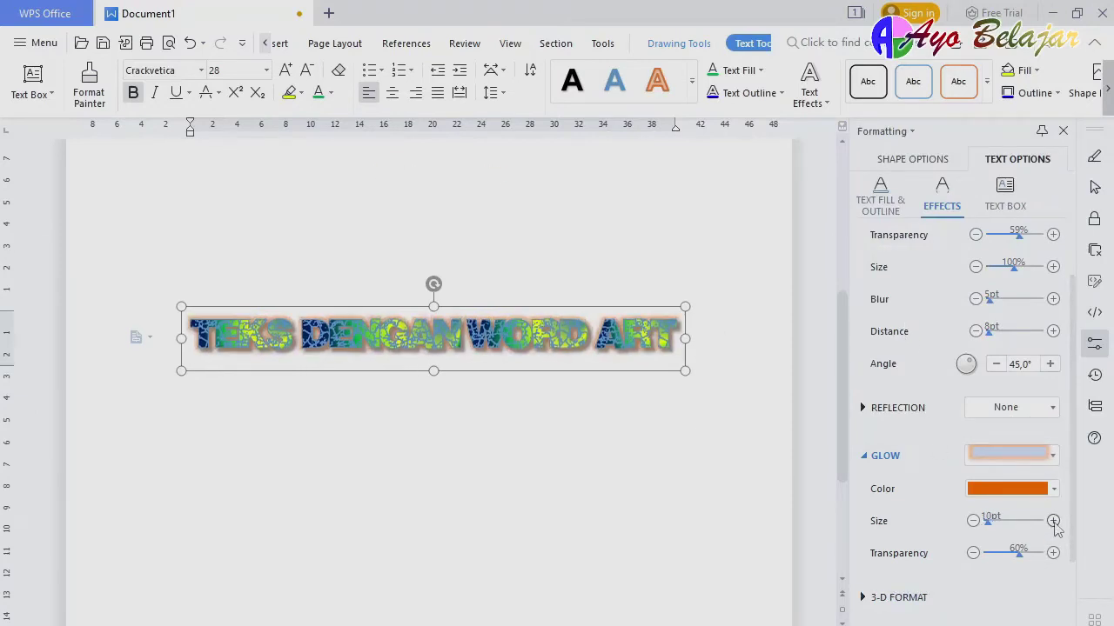
click(1053, 520)
click(1053, 520)
click(1052, 520)
click(1052, 521)
click(1053, 520)
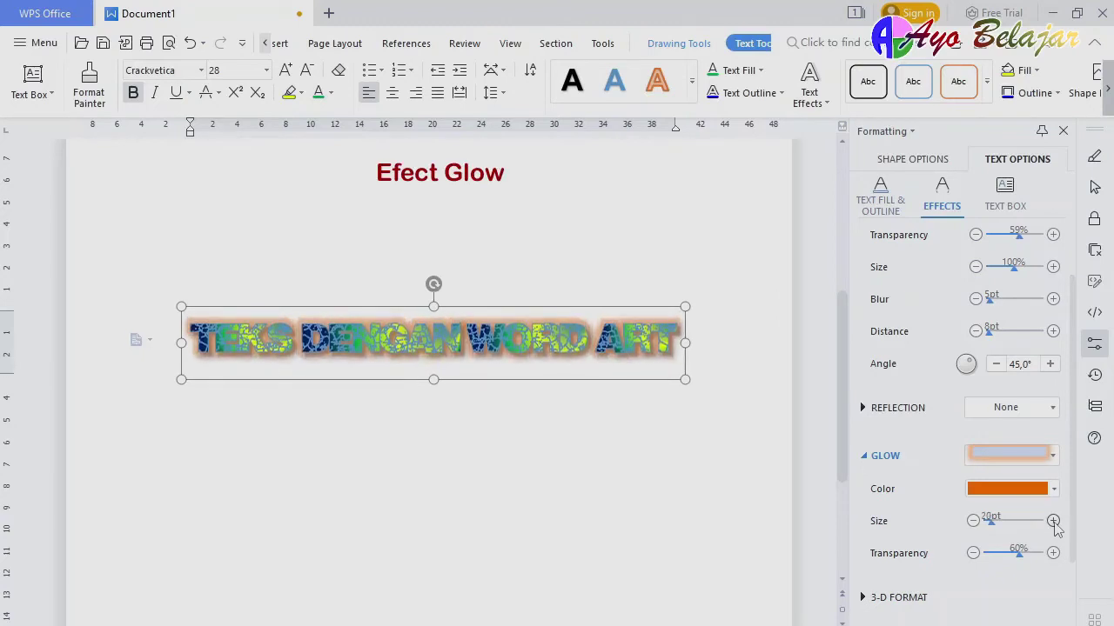
click(1053, 521)
click(1053, 520)
click(1053, 520)
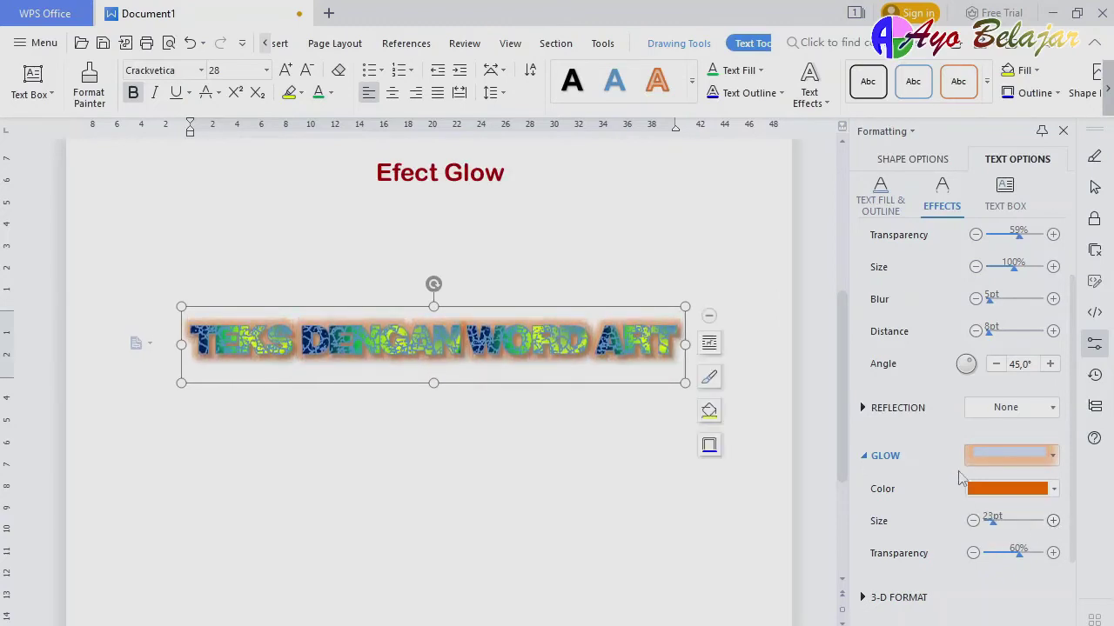
Reduce the WordArt's glow size to 7 pt and lower the glow's transparency.
click(974, 520)
click(974, 520)
click(974, 521)
click(974, 520)
click(972, 521)
click(972, 520)
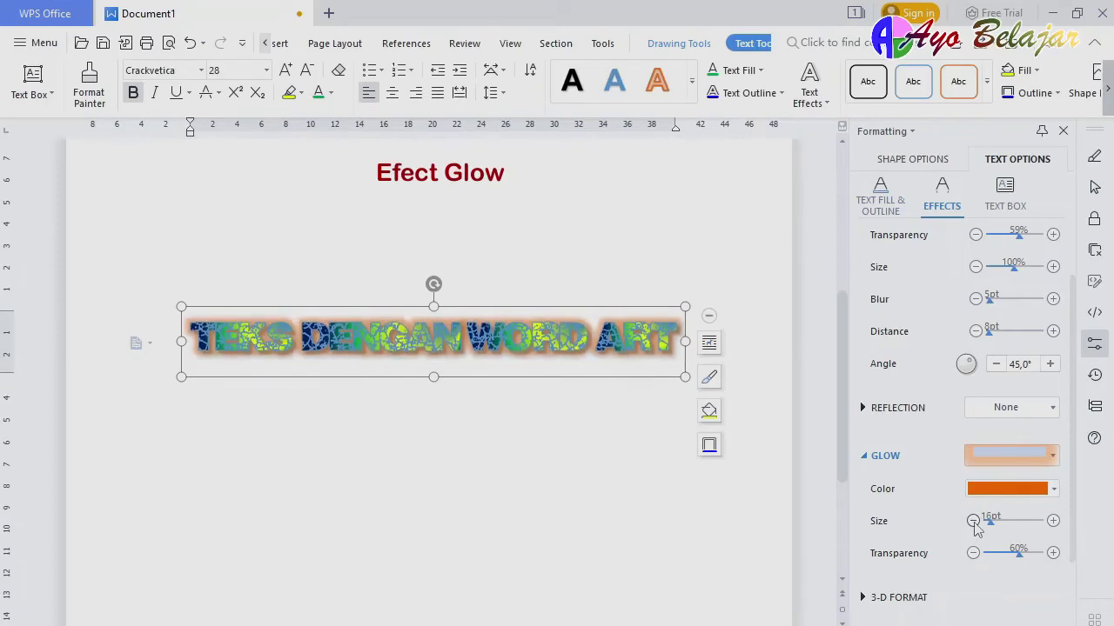
click(972, 520)
click(972, 520)
click(973, 520)
click(973, 520)
click(973, 520)
click(972, 521)
click(972, 520)
click(973, 520)
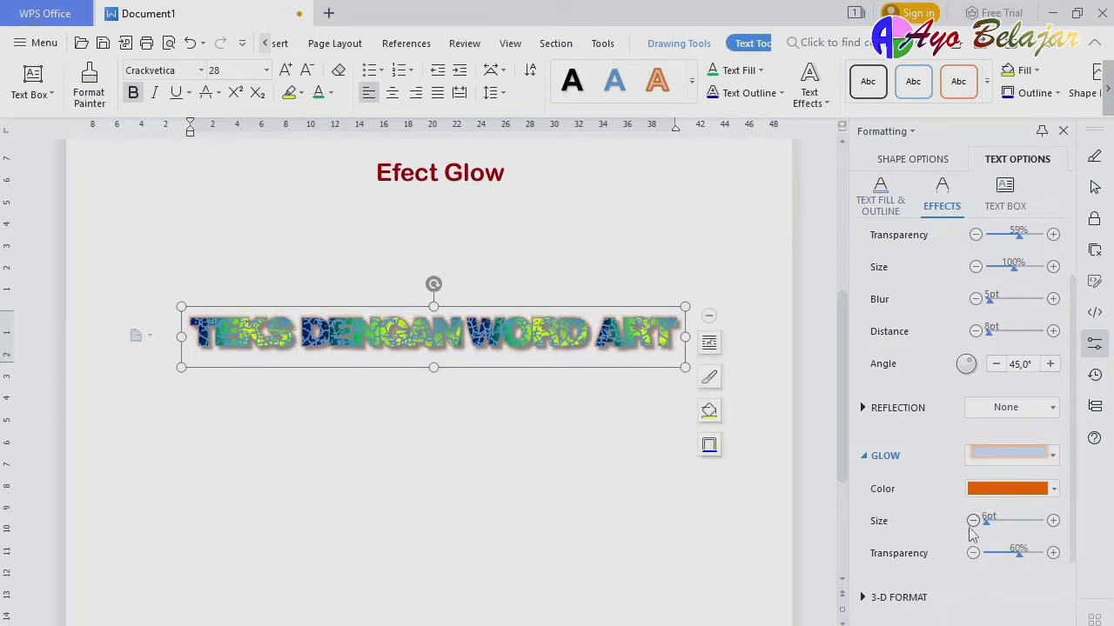
click(1052, 520)
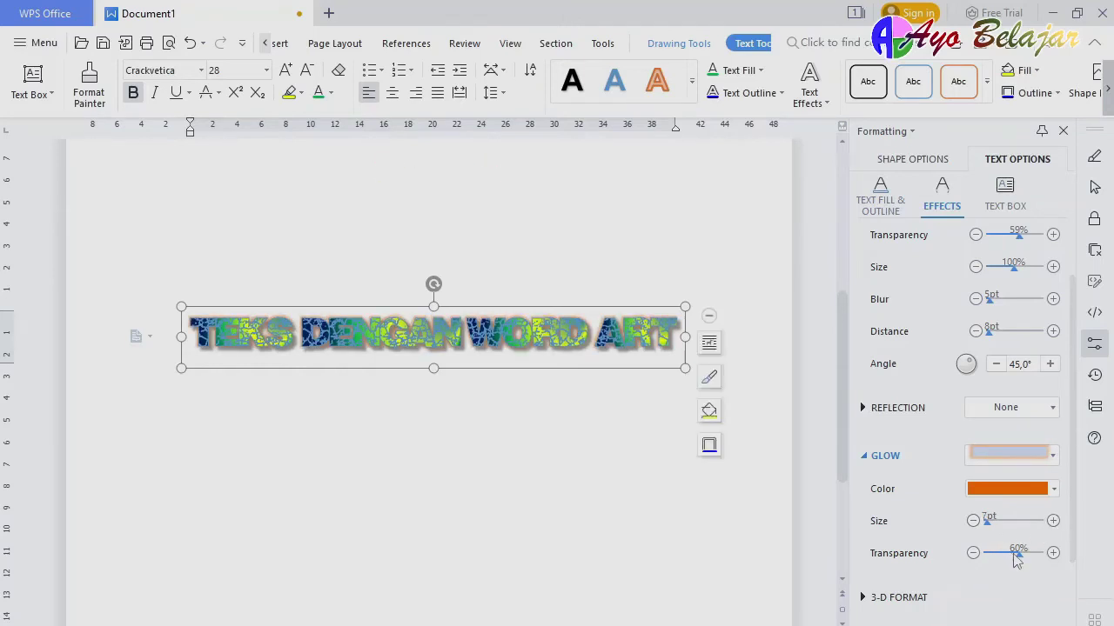
drag(1019, 561, 996, 563)
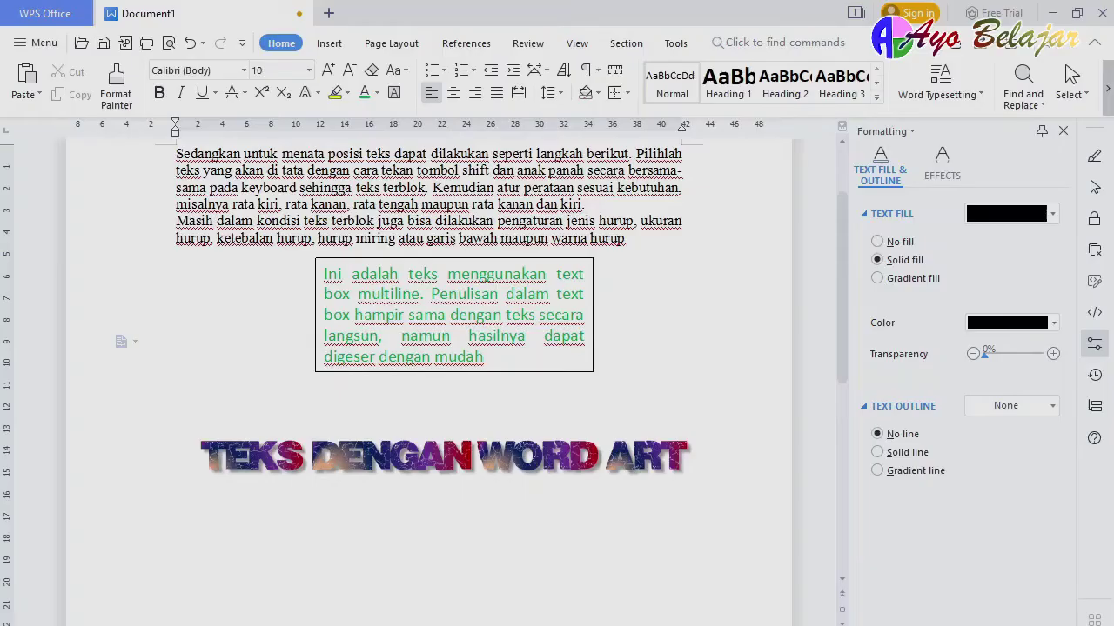
Open the page's picture background fill effects and look through the gradient, texture, pattern and picture options.
click(393, 45)
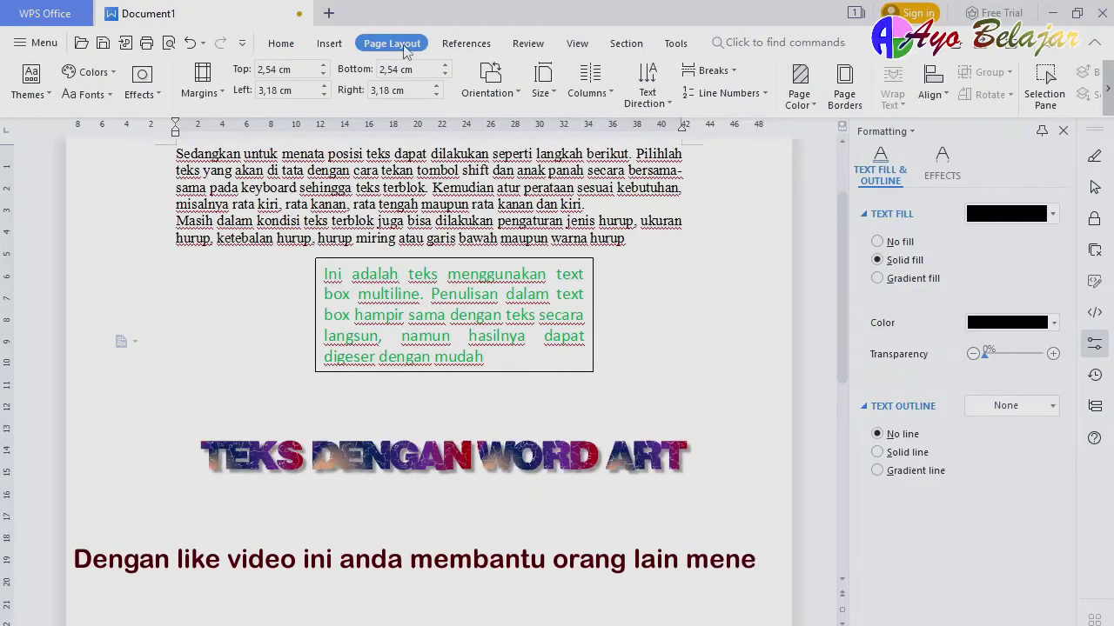
click(809, 104)
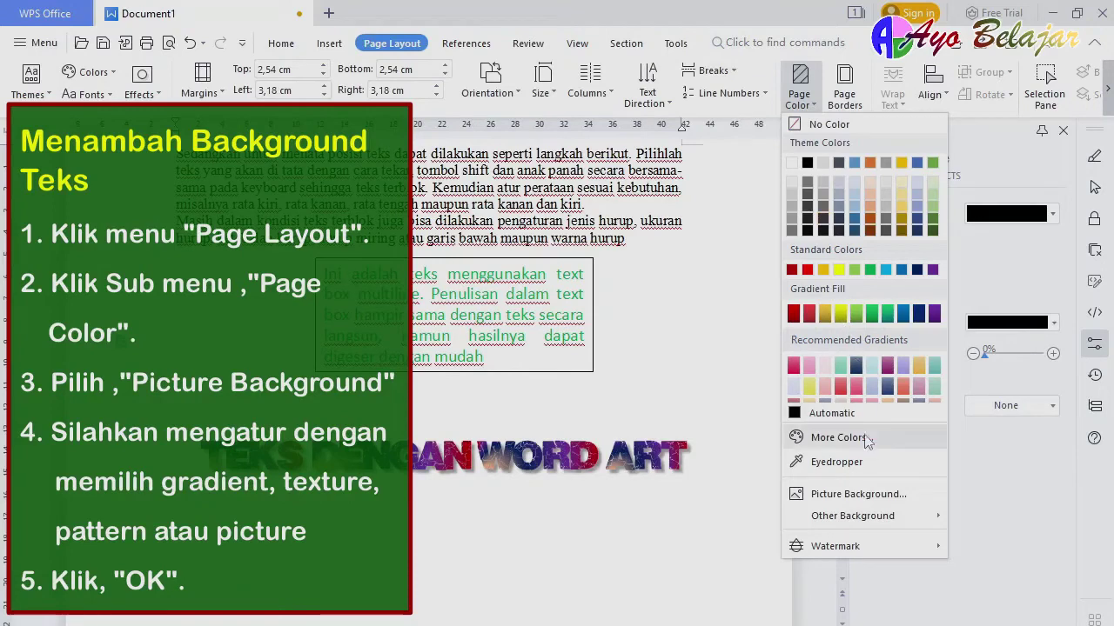
mouse_move(864, 520)
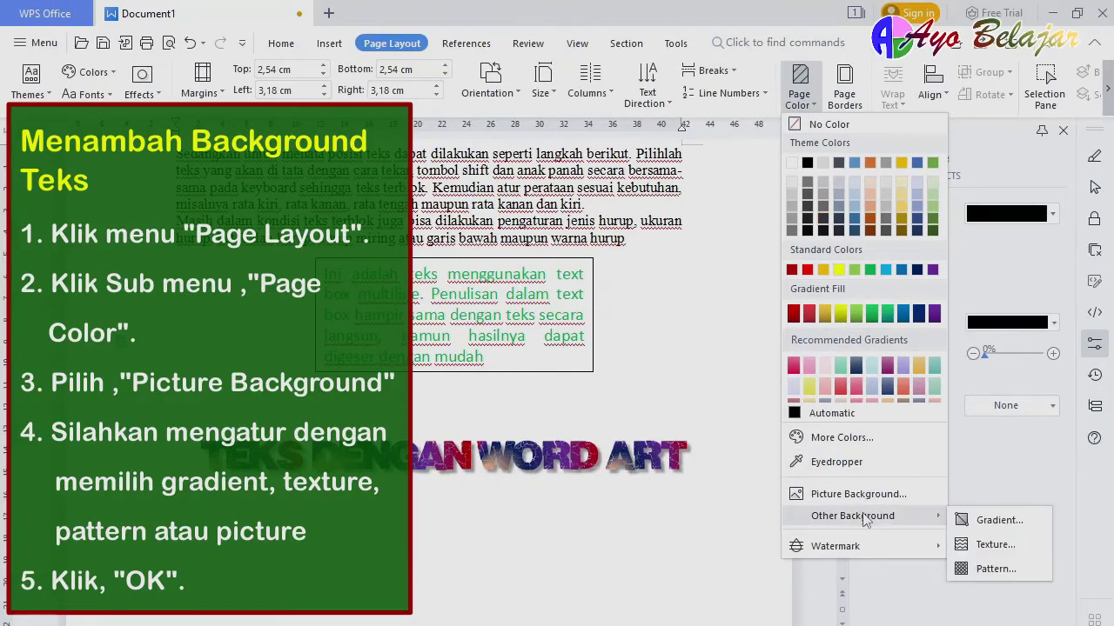
click(858, 494)
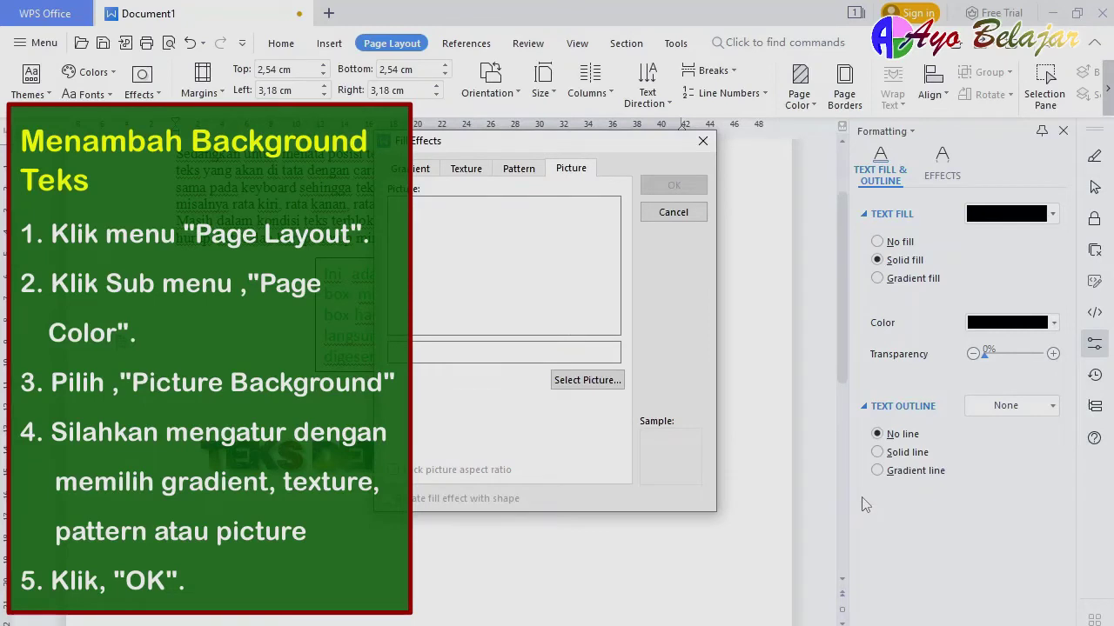
click(419, 174)
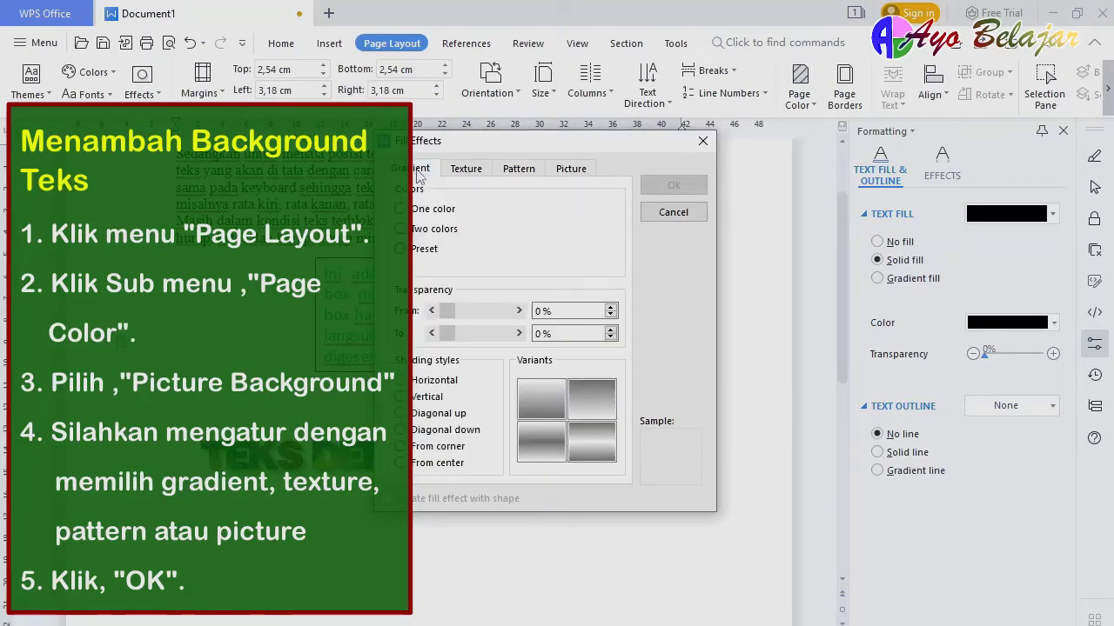
click(424, 249)
click(466, 169)
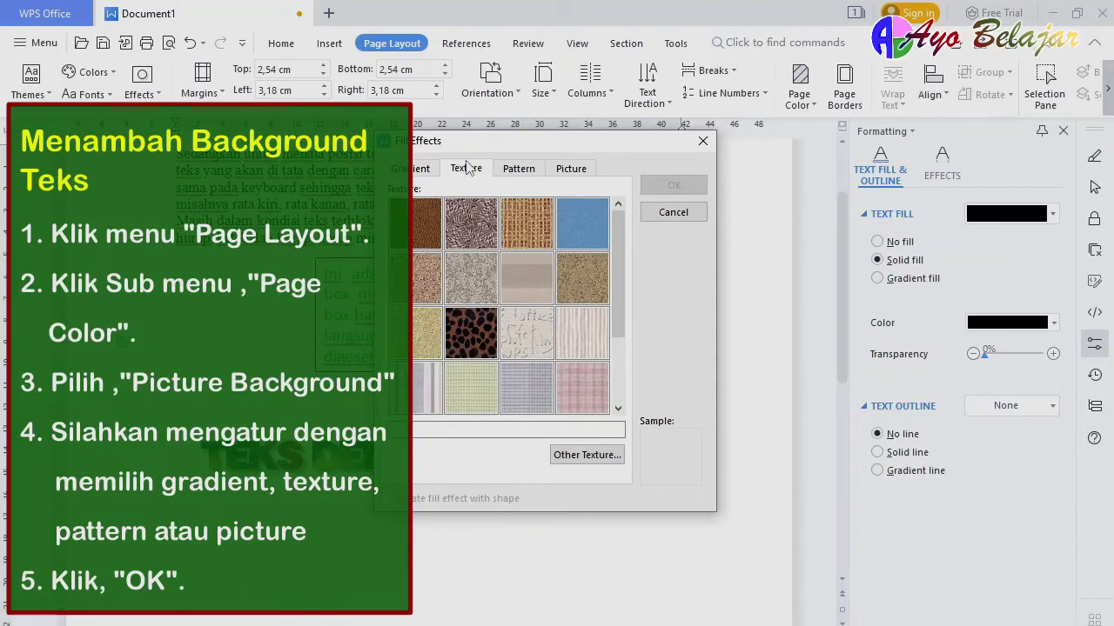
click(519, 170)
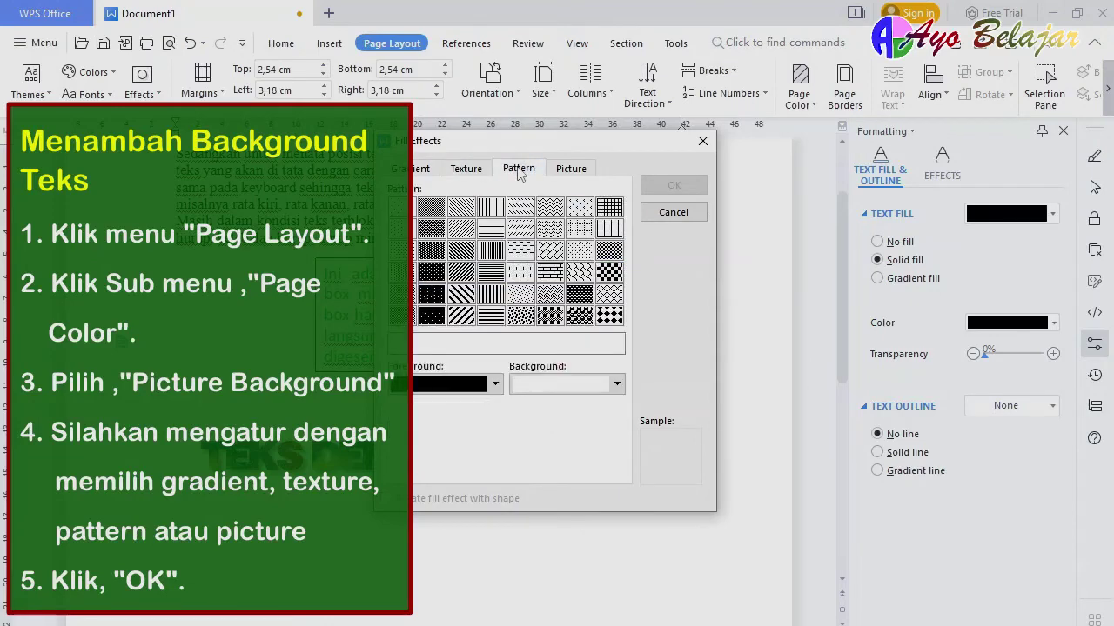
click(569, 169)
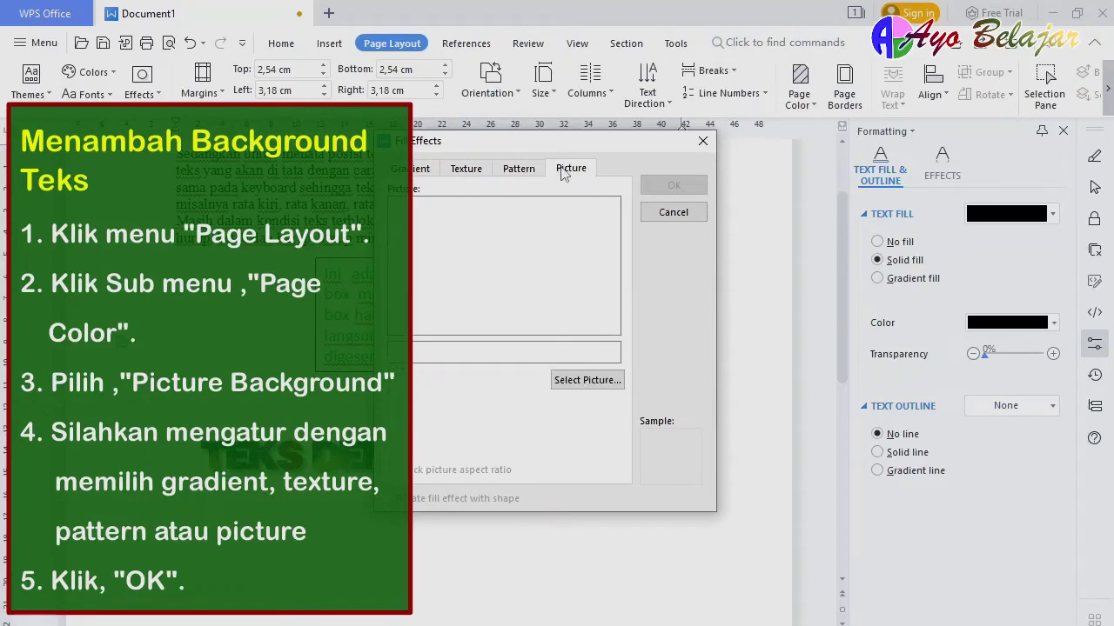
Preview several textures, including Paper2, Kingsoft and Flannelette List, and apply the Earth2 texture as the page background.
click(466, 169)
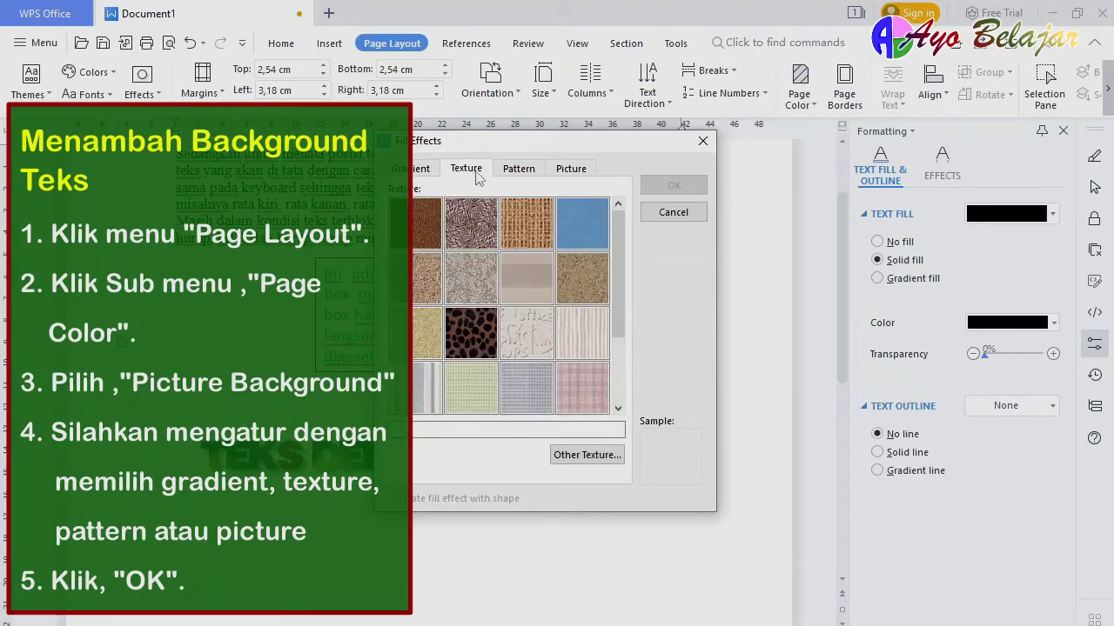
scroll(496, 350, down, 2)
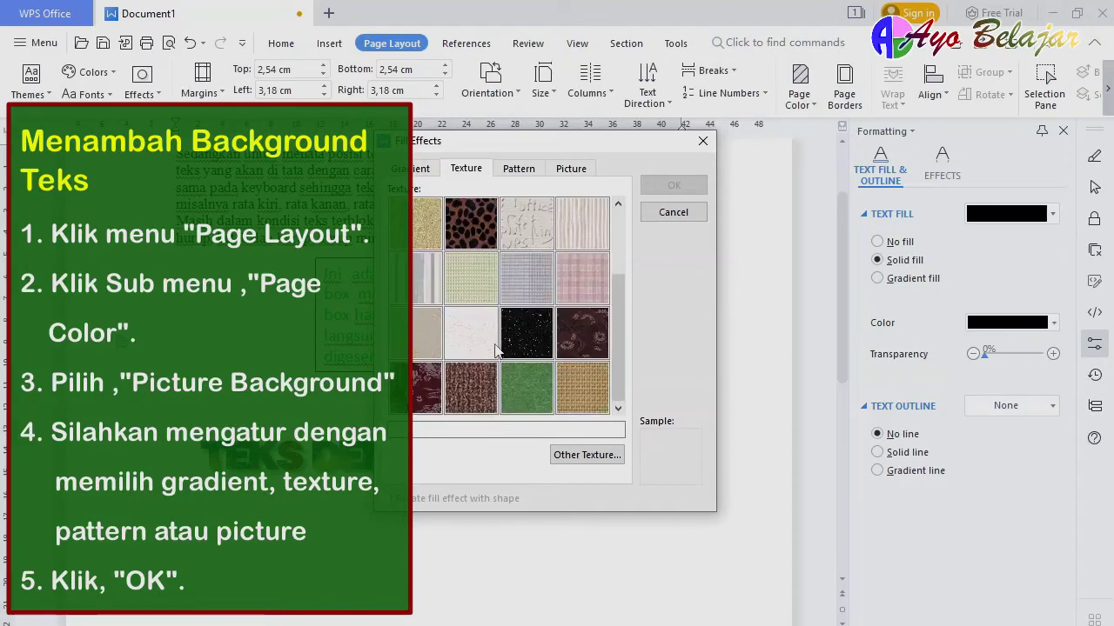
click(477, 348)
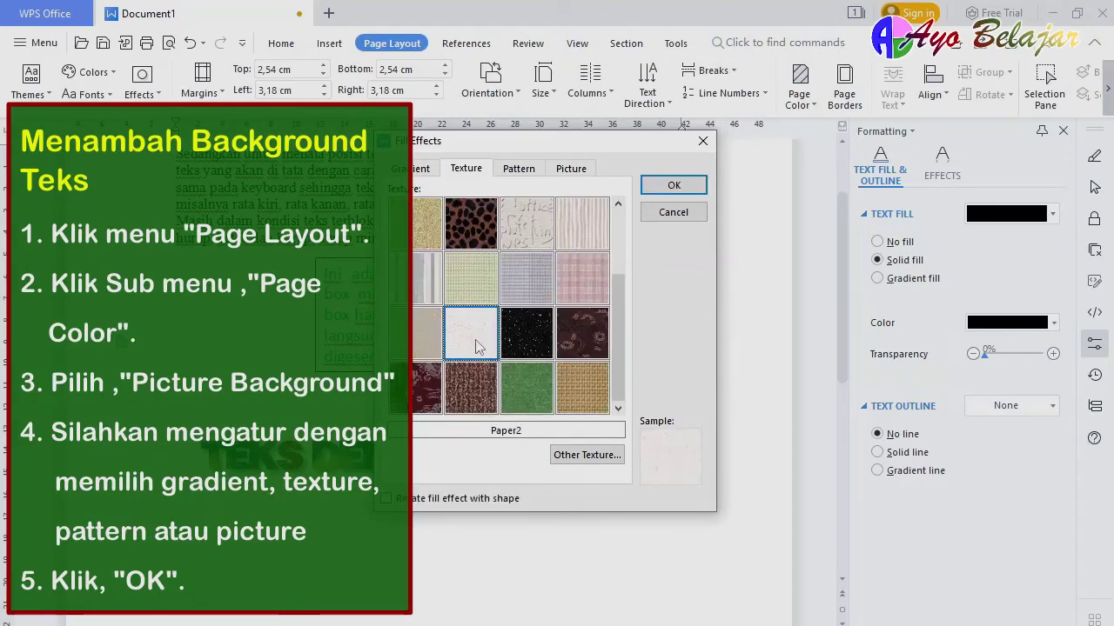
click(513, 239)
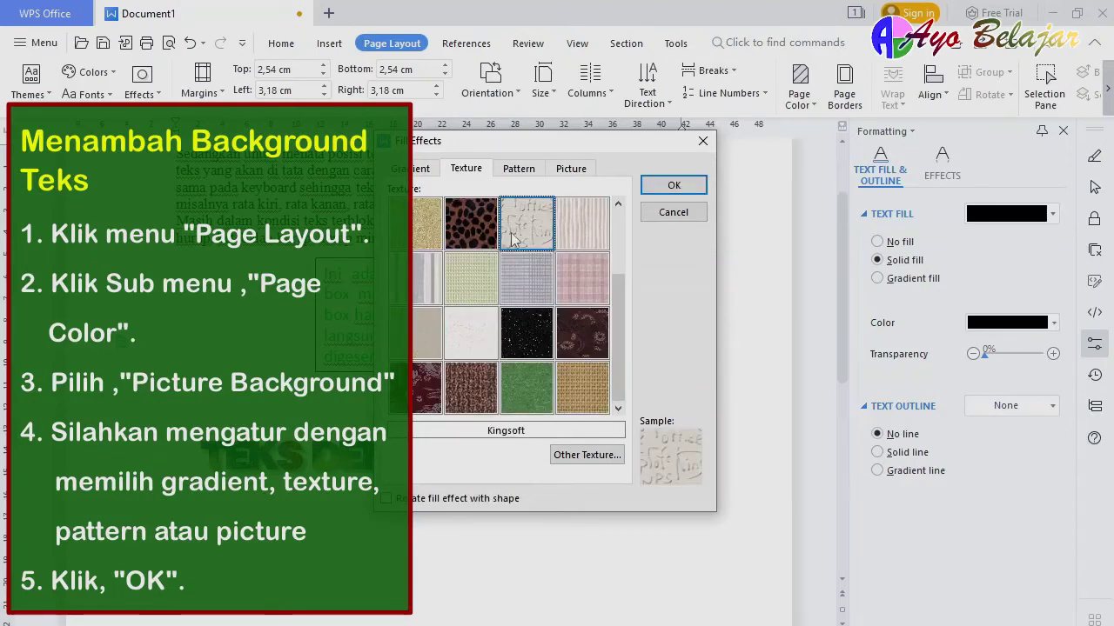
click(578, 240)
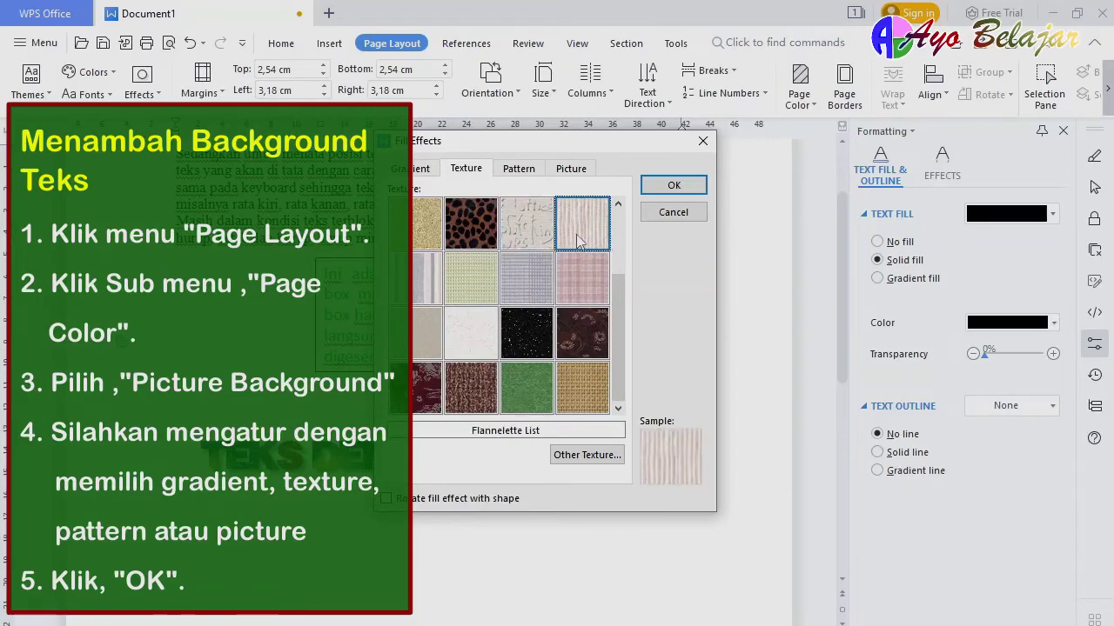
scroll(579, 243, up, 2)
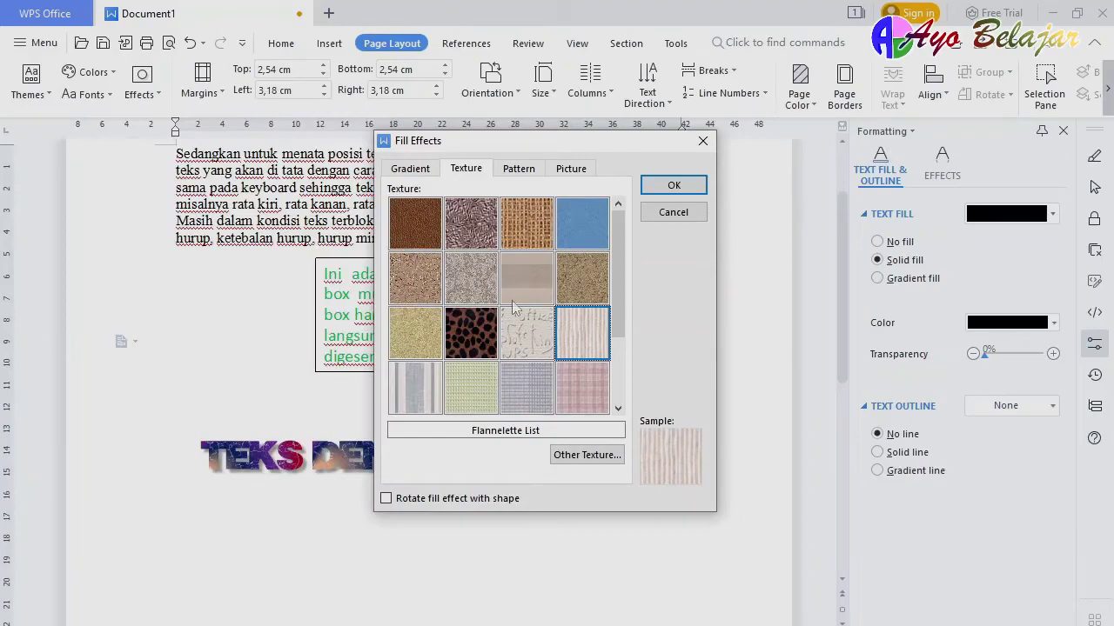
click(425, 334)
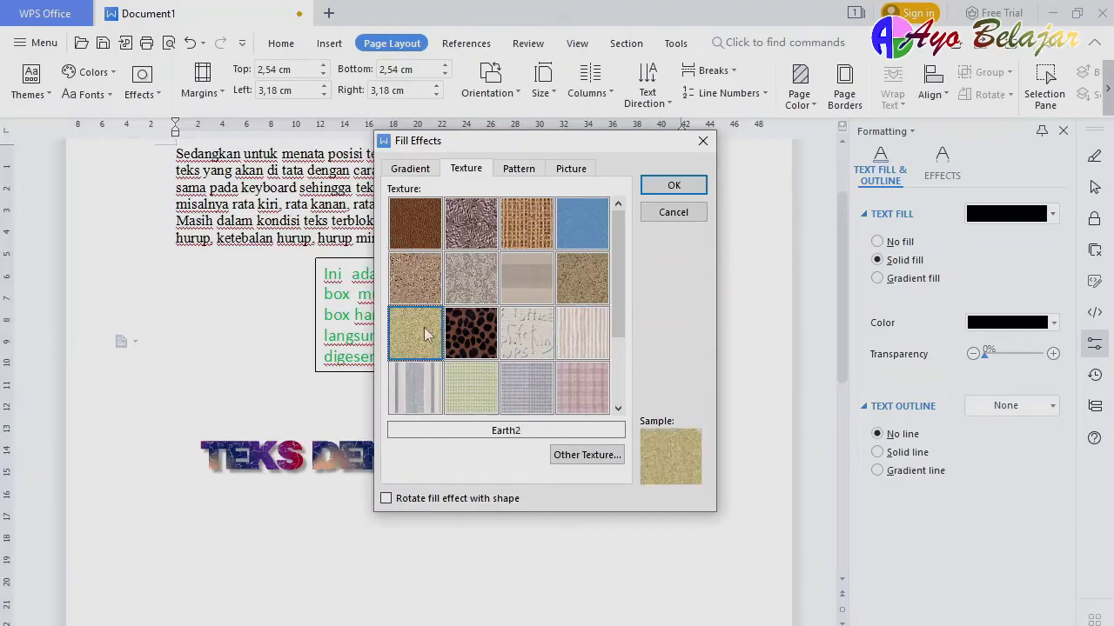
click(667, 186)
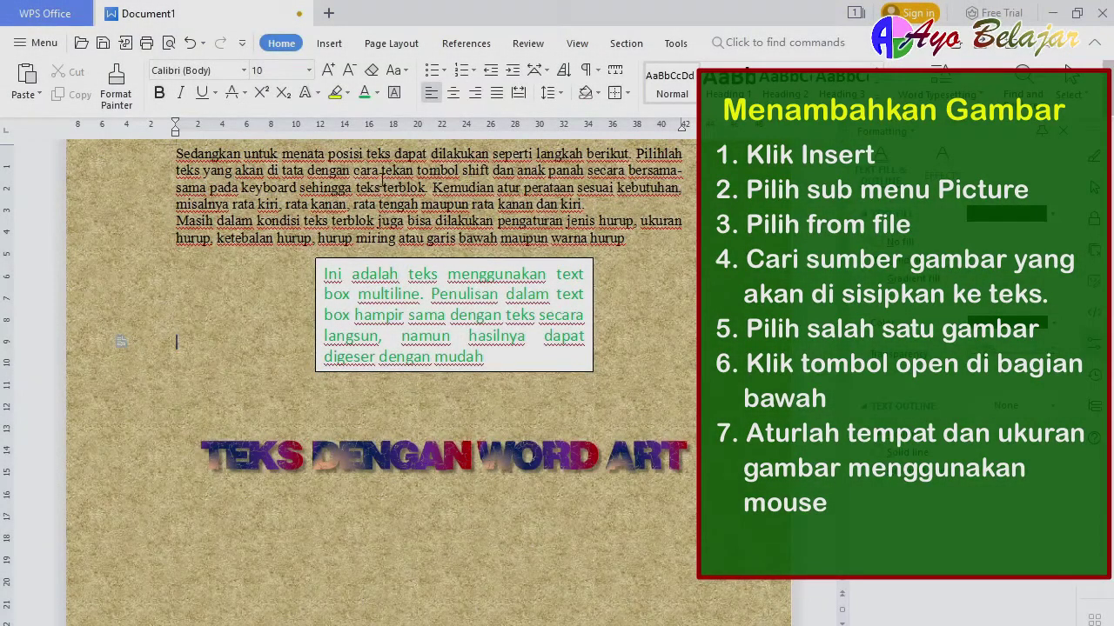
Insert the picture file 3 from the Pictures folder into the document.
click(338, 46)
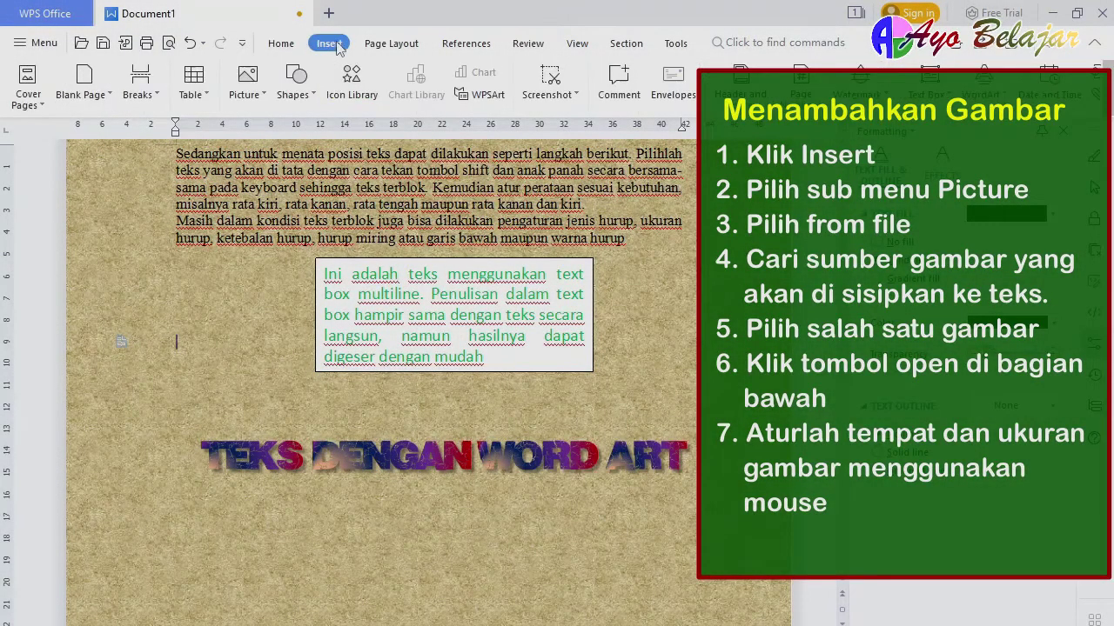
click(263, 96)
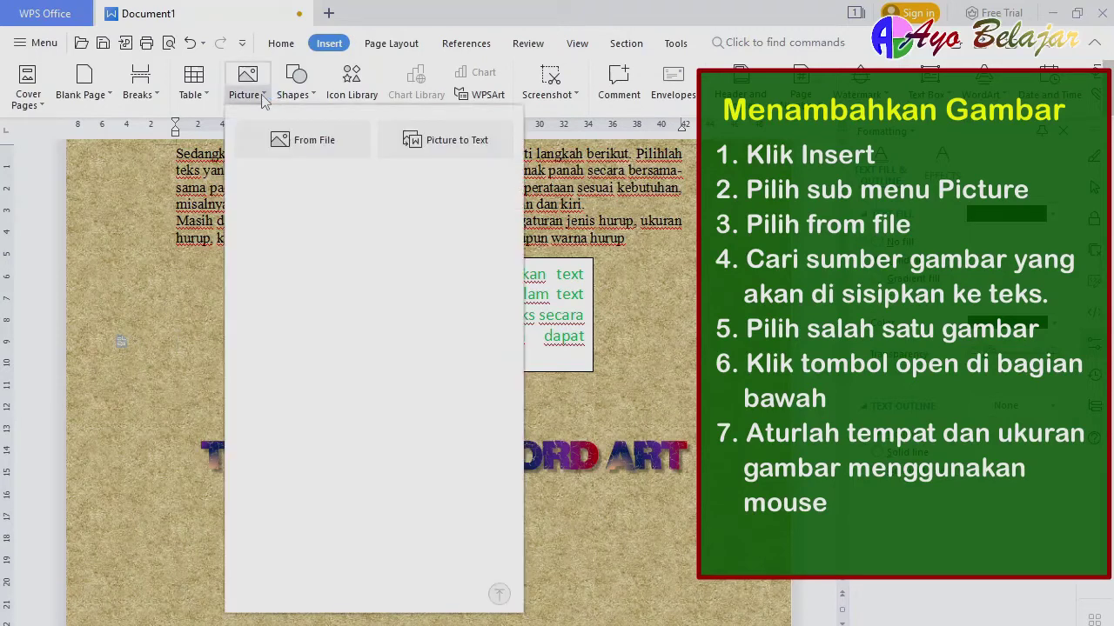
click(281, 141)
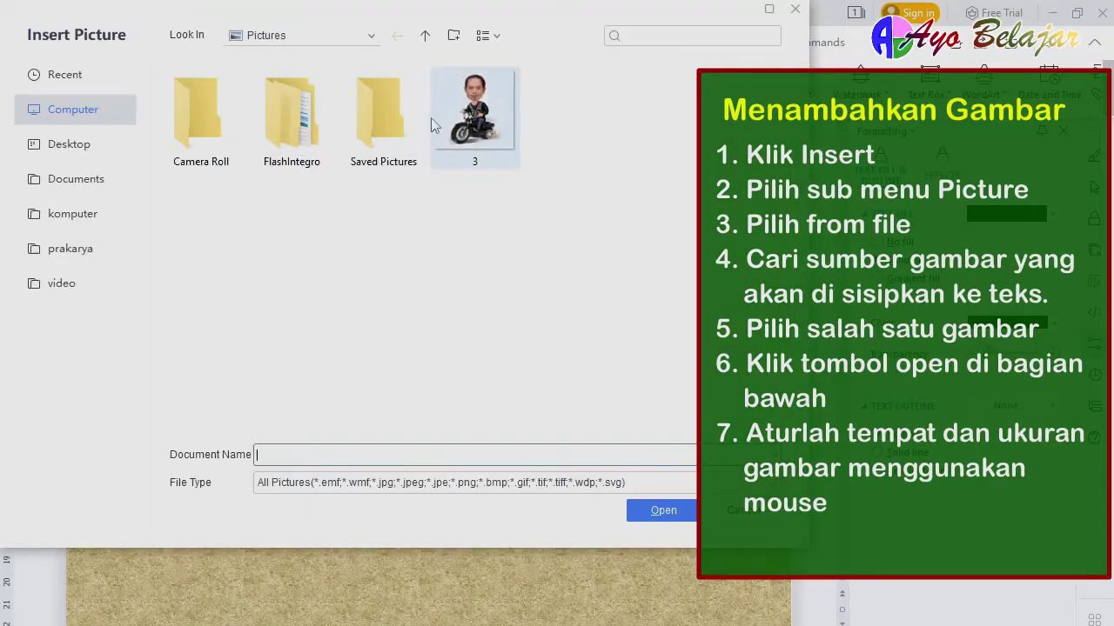
click(480, 112)
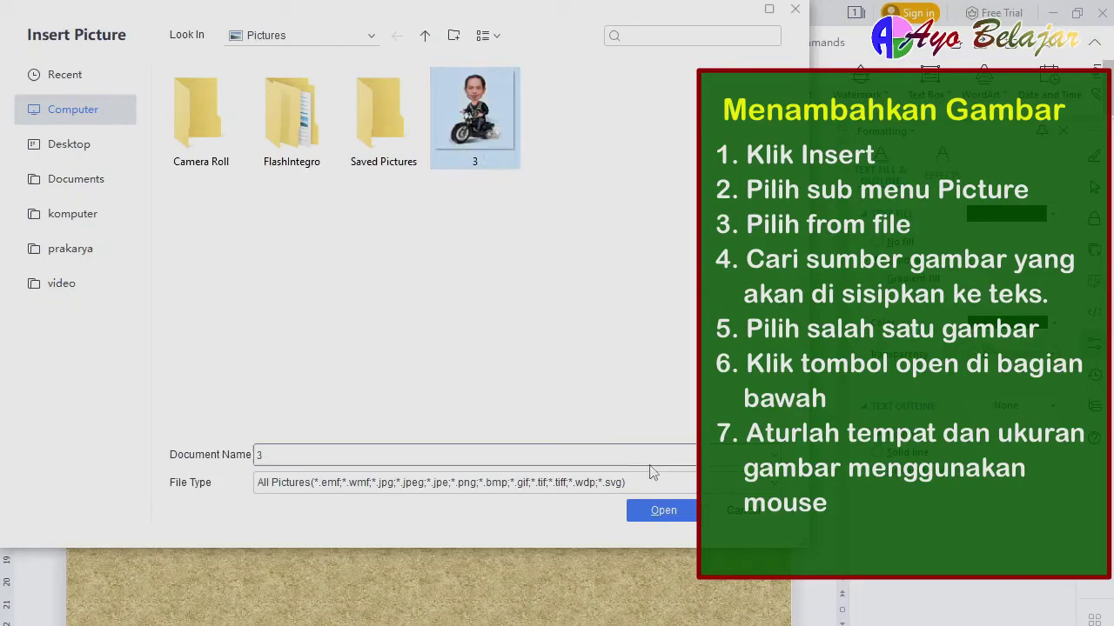
click(661, 512)
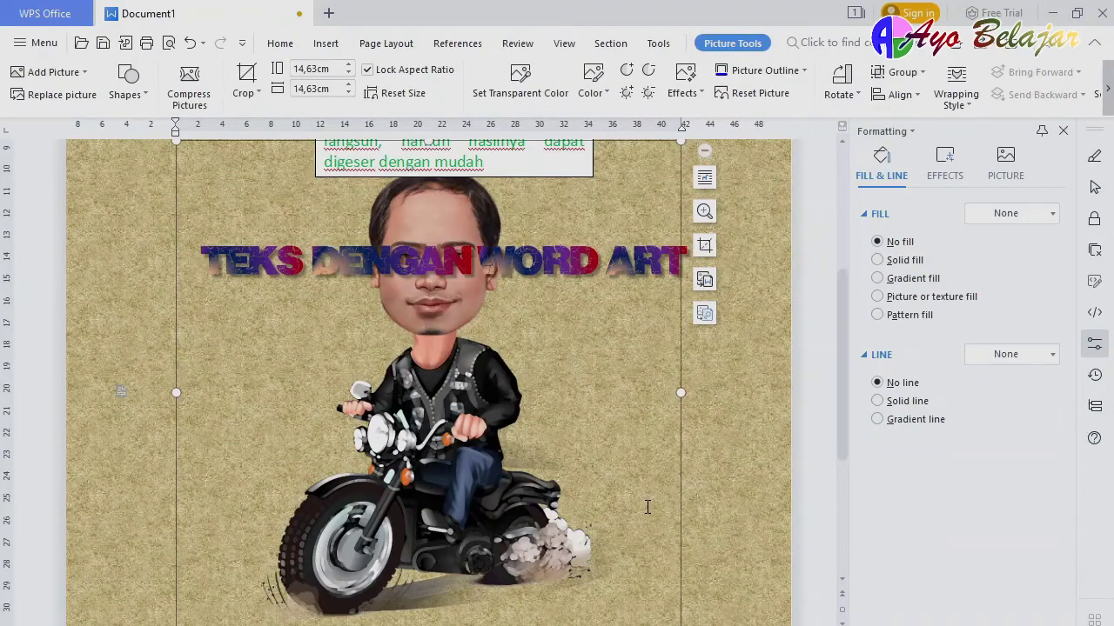
Shrink the inserted motorcycle picture to about 7.09 cm square and move the WordArt below it.
scroll(647, 435, up, 1)
drag(681, 182, 417, 396)
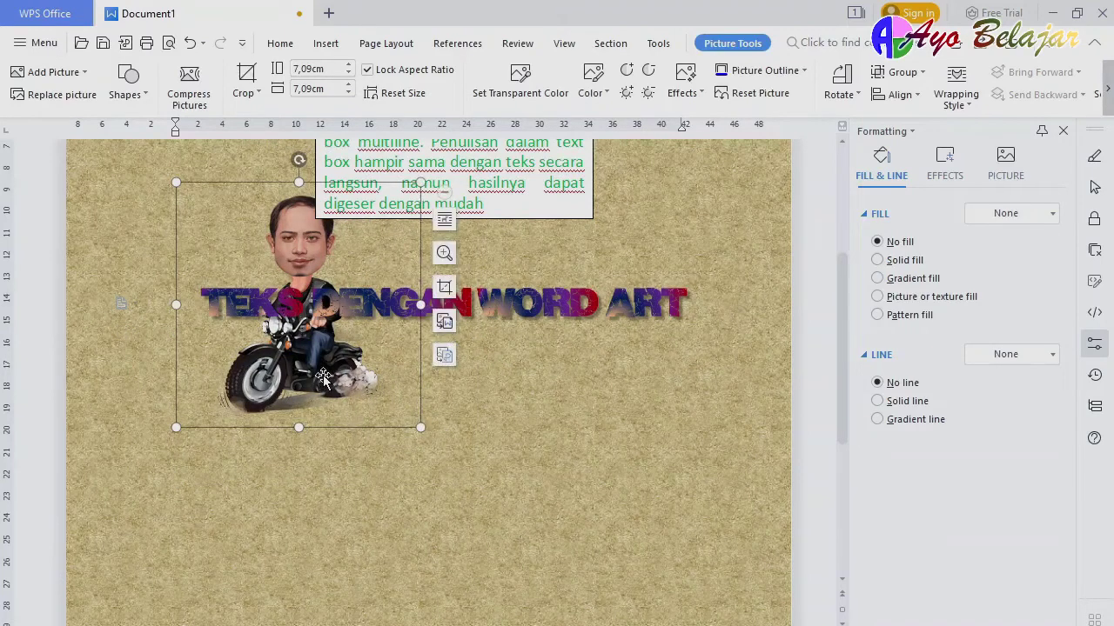
click(597, 305)
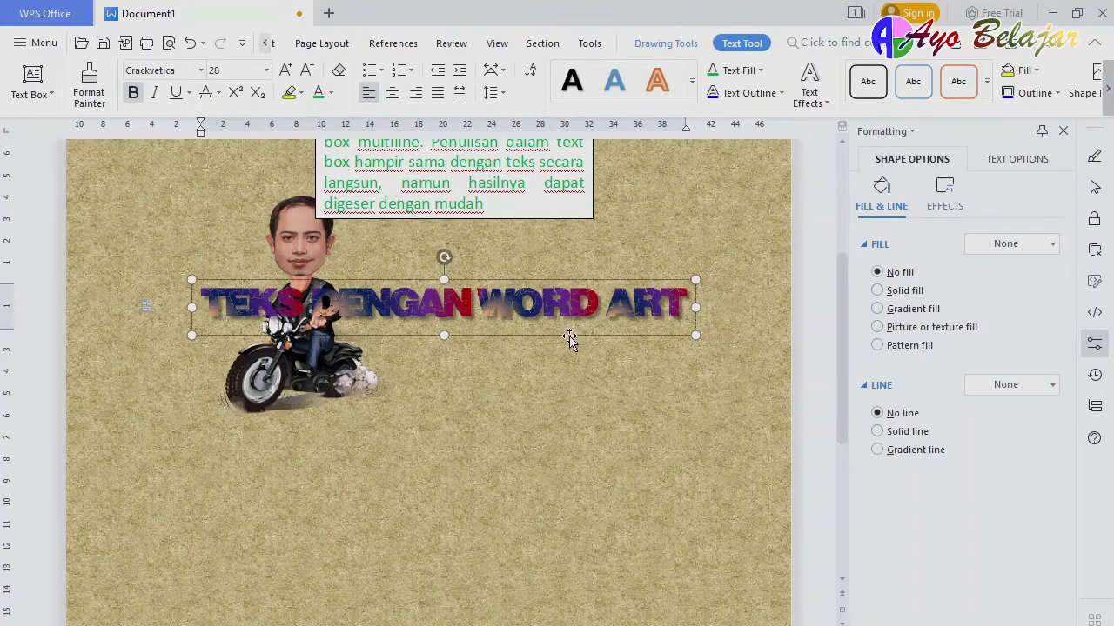
drag(569, 340, 557, 513)
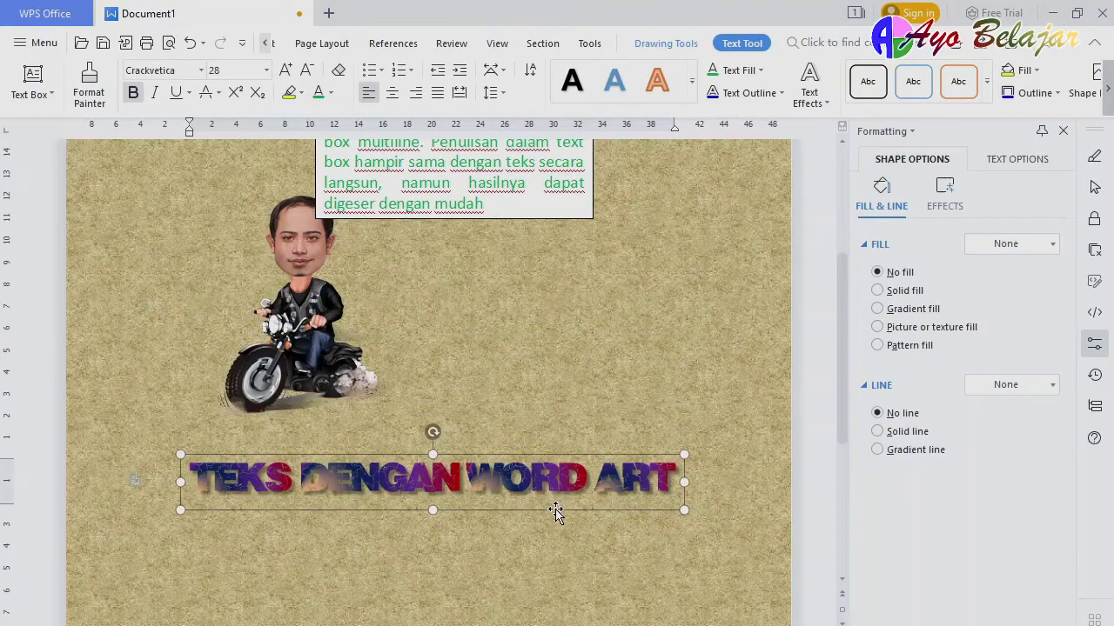
Set the motorcycle picture's text wrapping to in front of text and move it toward the right margin.
click(314, 358)
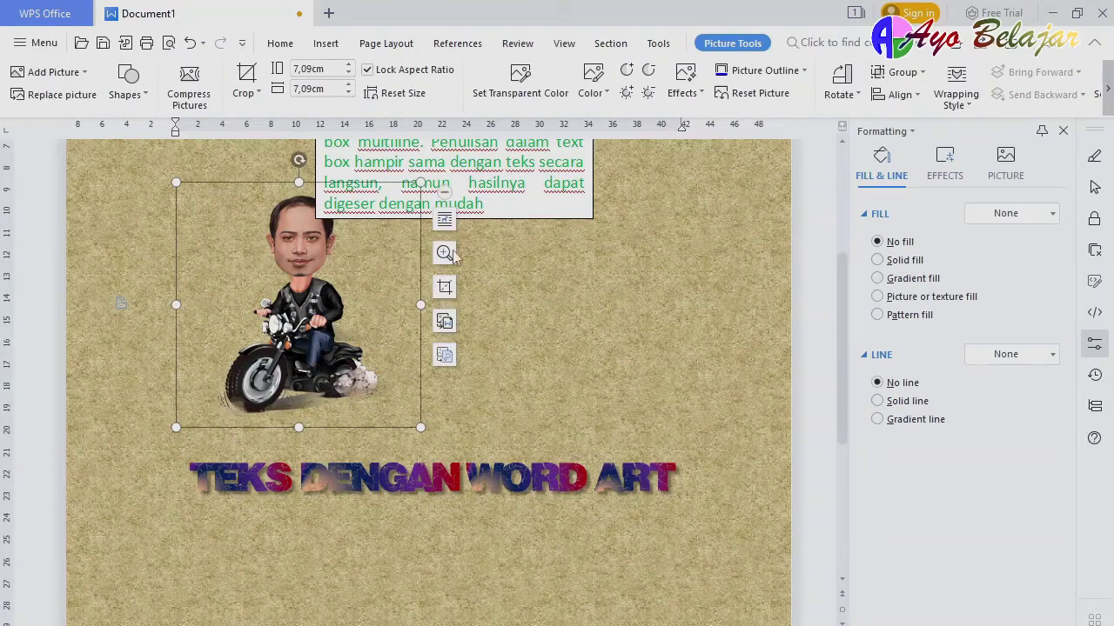
click(446, 221)
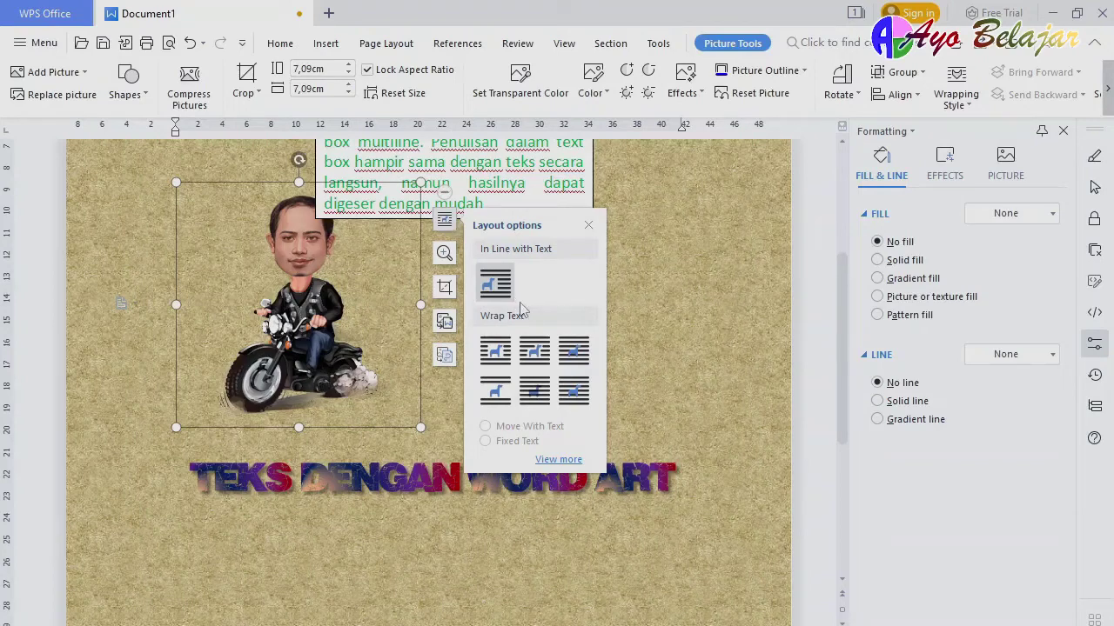
click(578, 399)
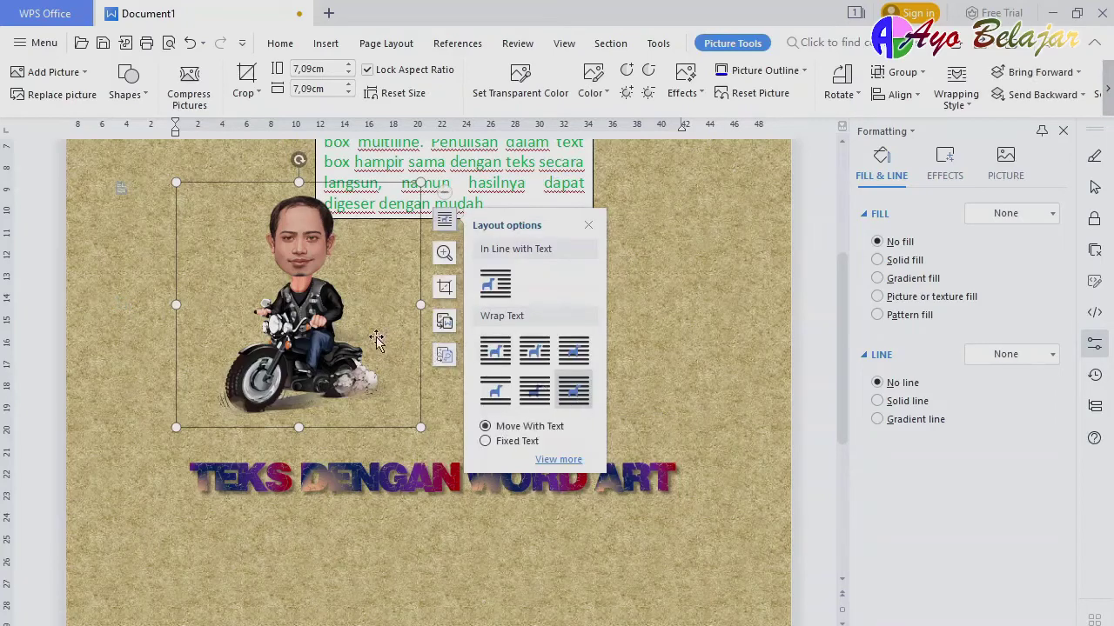
drag(311, 324, 578, 323)
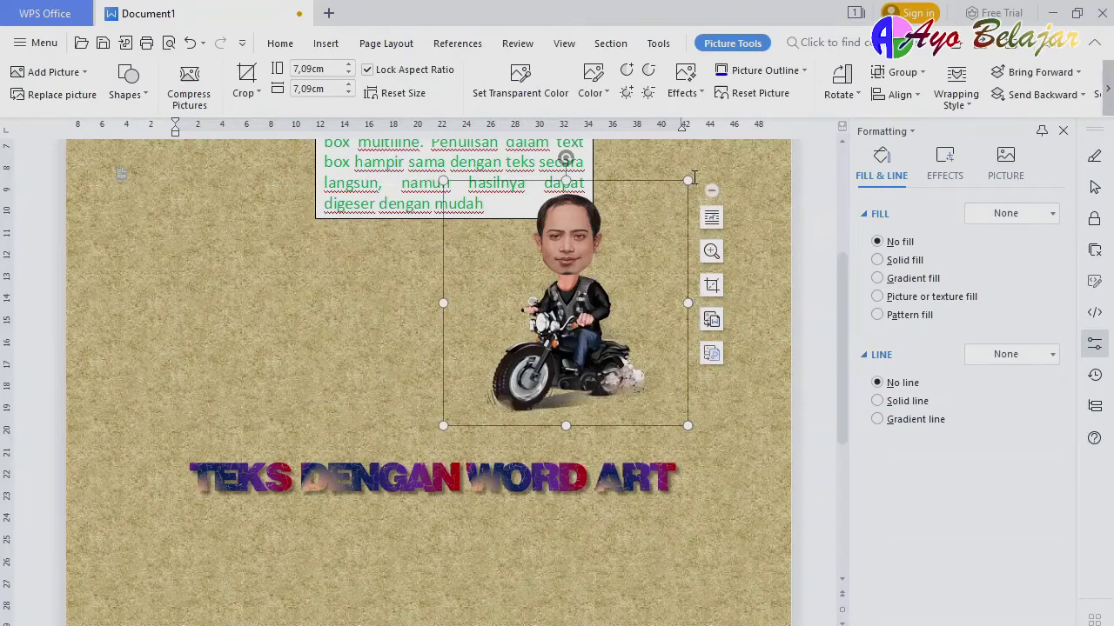
Shrink the motorcycle picture to about 6.31 cm square and move the WordArt up directly beneath it.
drag(659, 218, 660, 218)
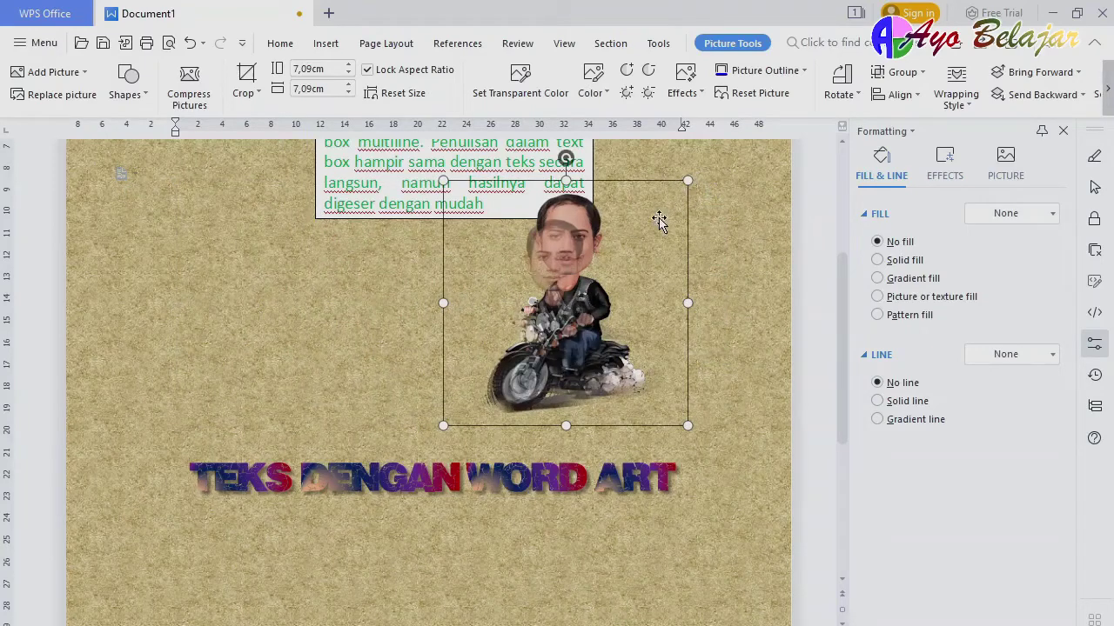
drag(550, 304, 579, 277)
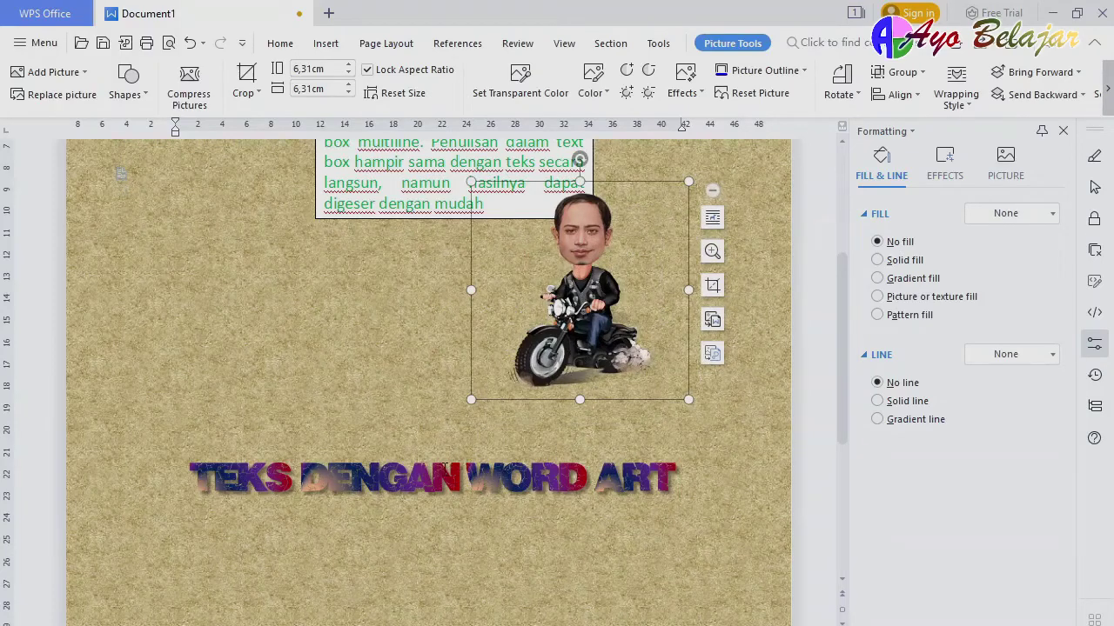
click(440, 483)
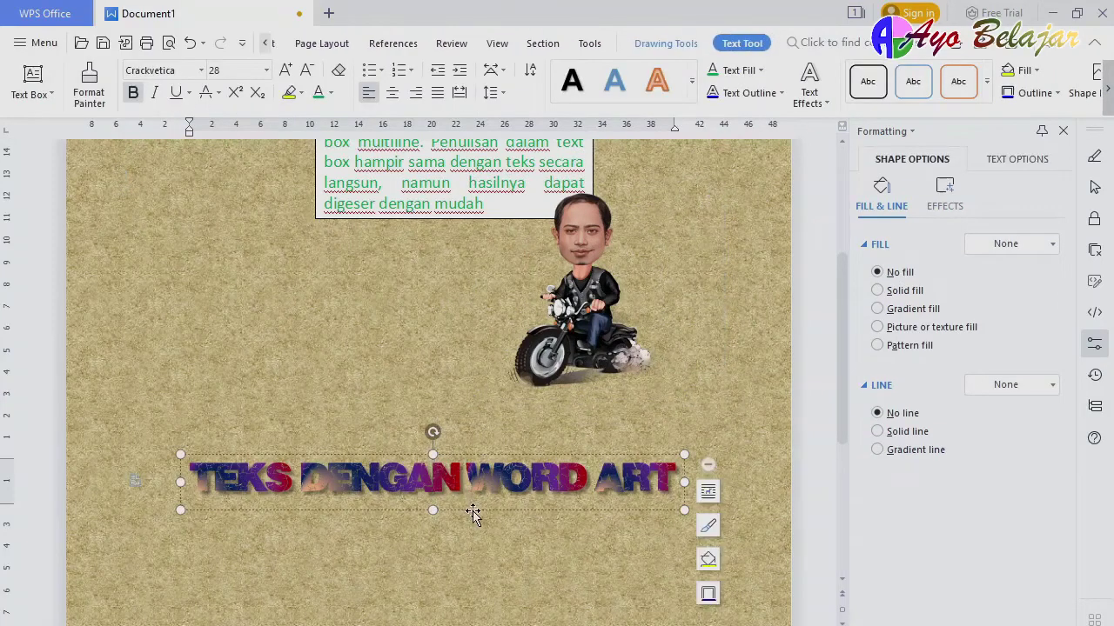
drag(472, 514, 485, 440)
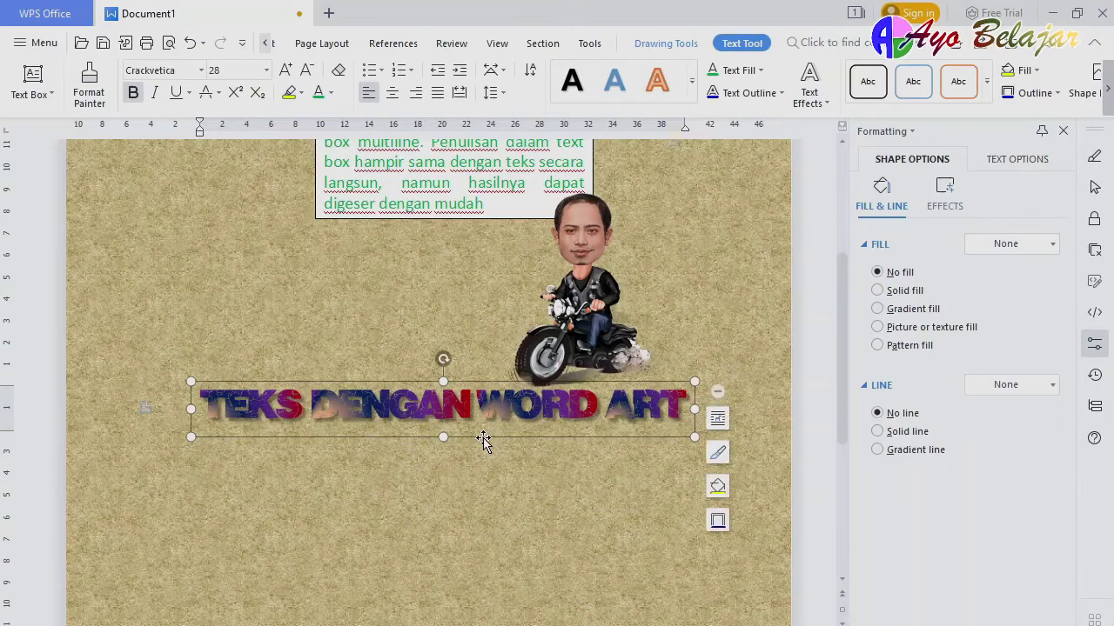
Enlarge the motorcycle picture to about 8.91 cm square and shift it left and slightly up, above the WordArt.
click(517, 539)
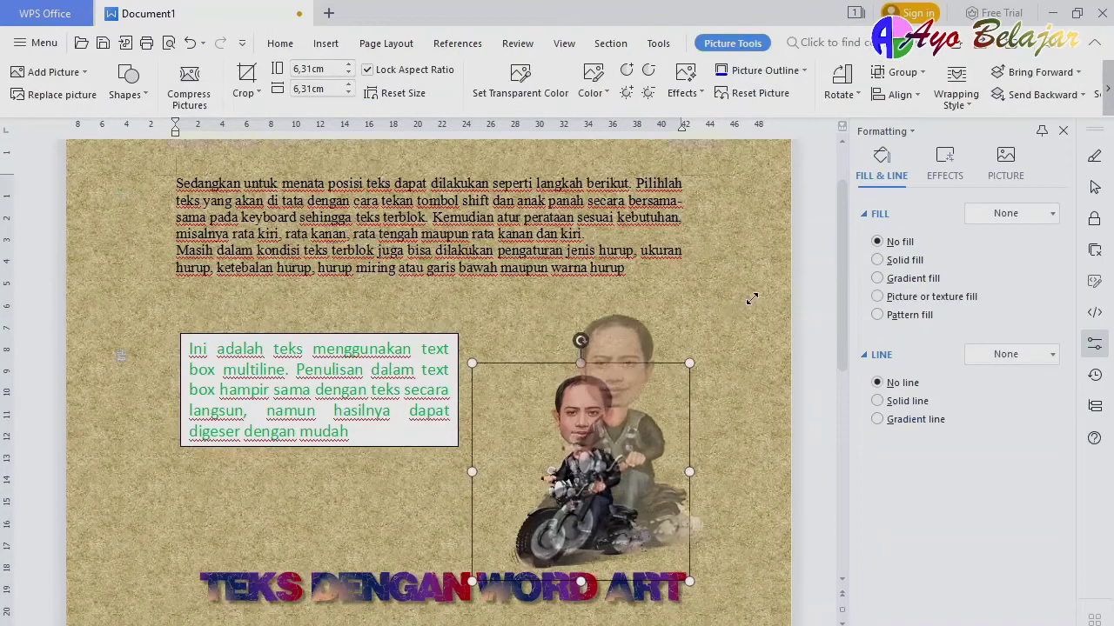
drag(780, 290, 768, 283)
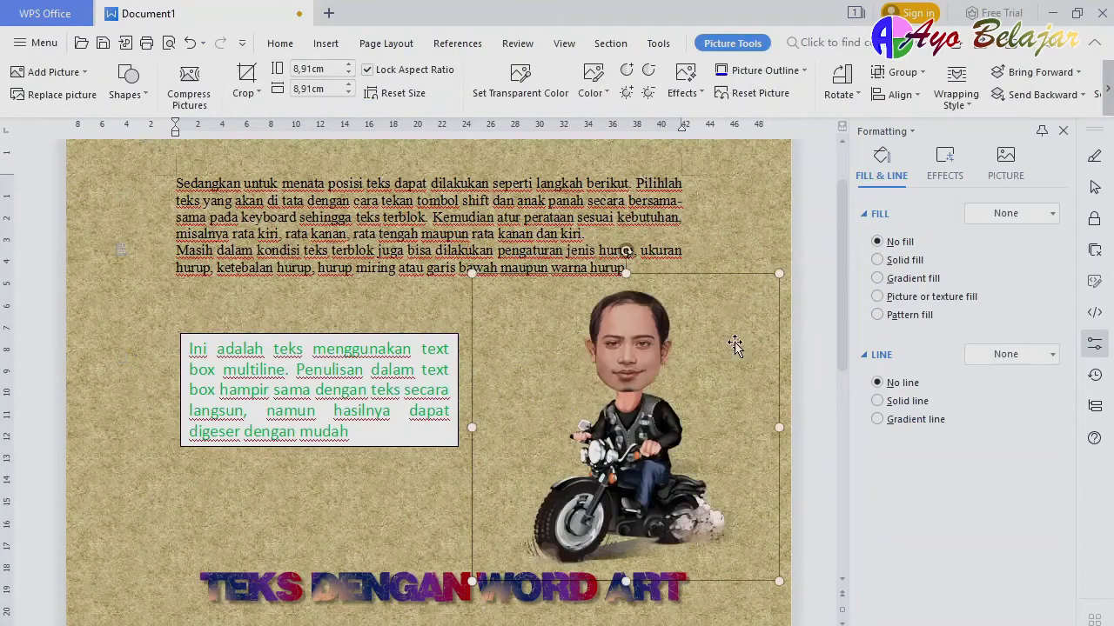
drag(636, 426, 609, 421)
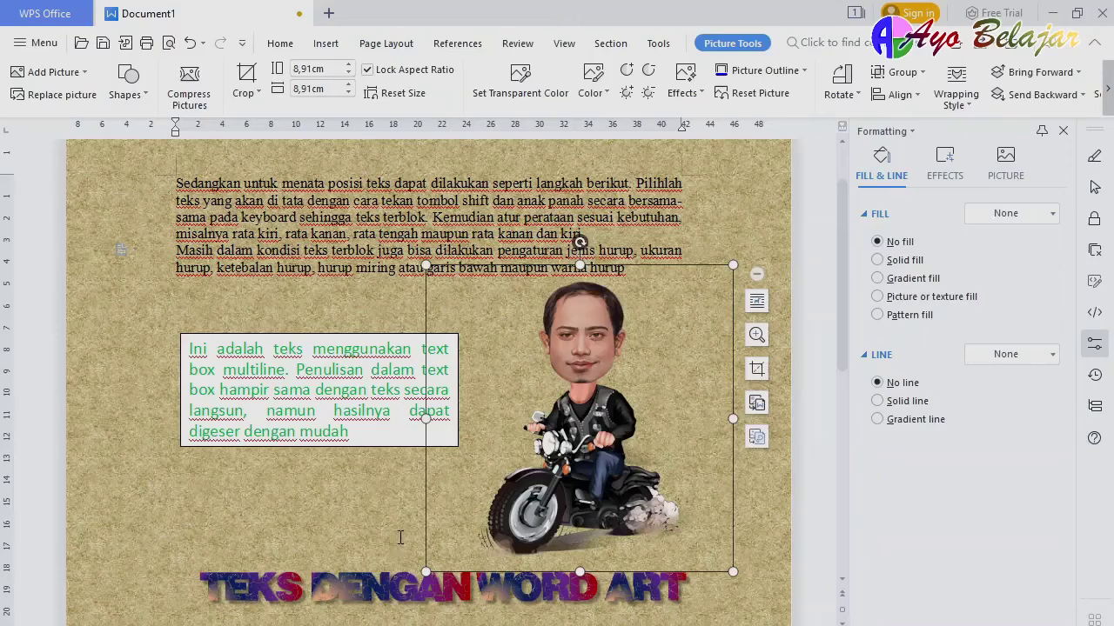
Insert a table with 4 columns and 5 rows using auto column width.
scroll(399, 533, down, 5)
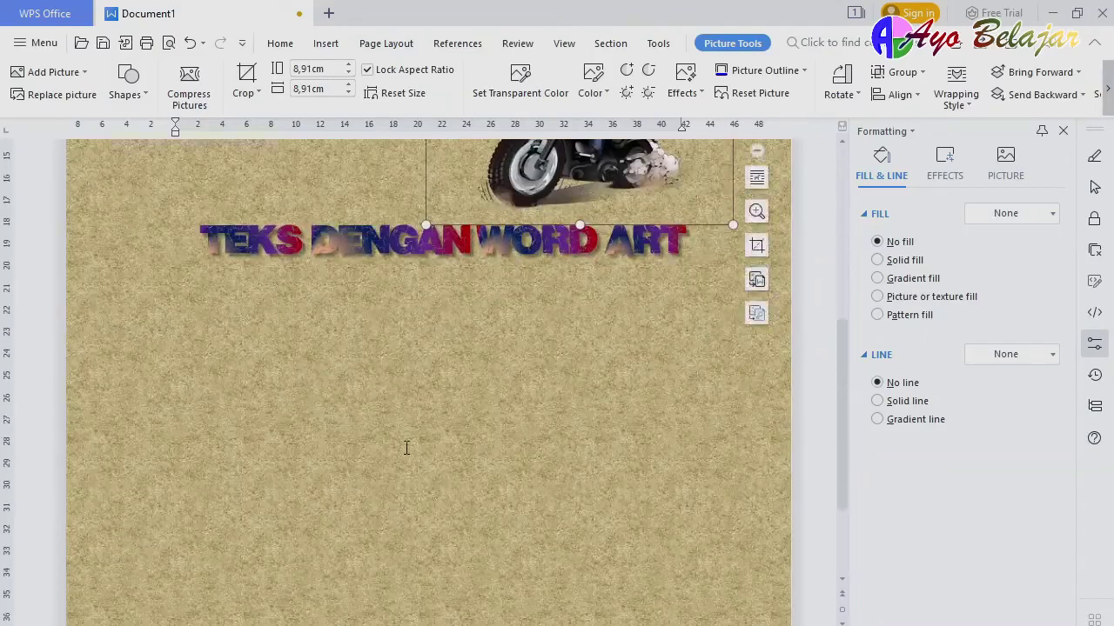
click(330, 332)
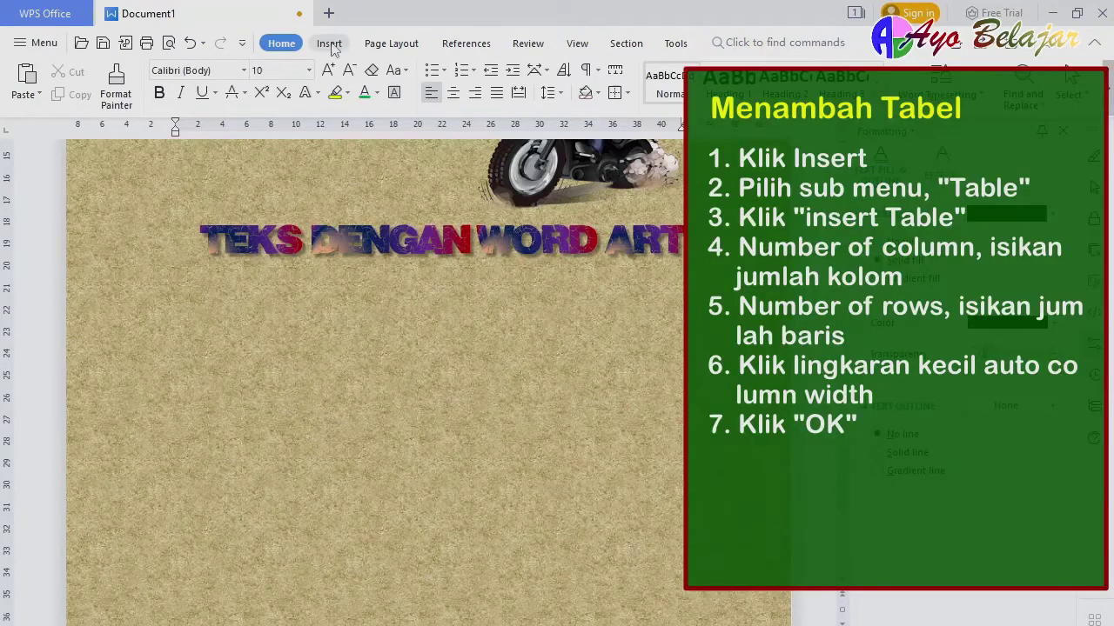
click(329, 43)
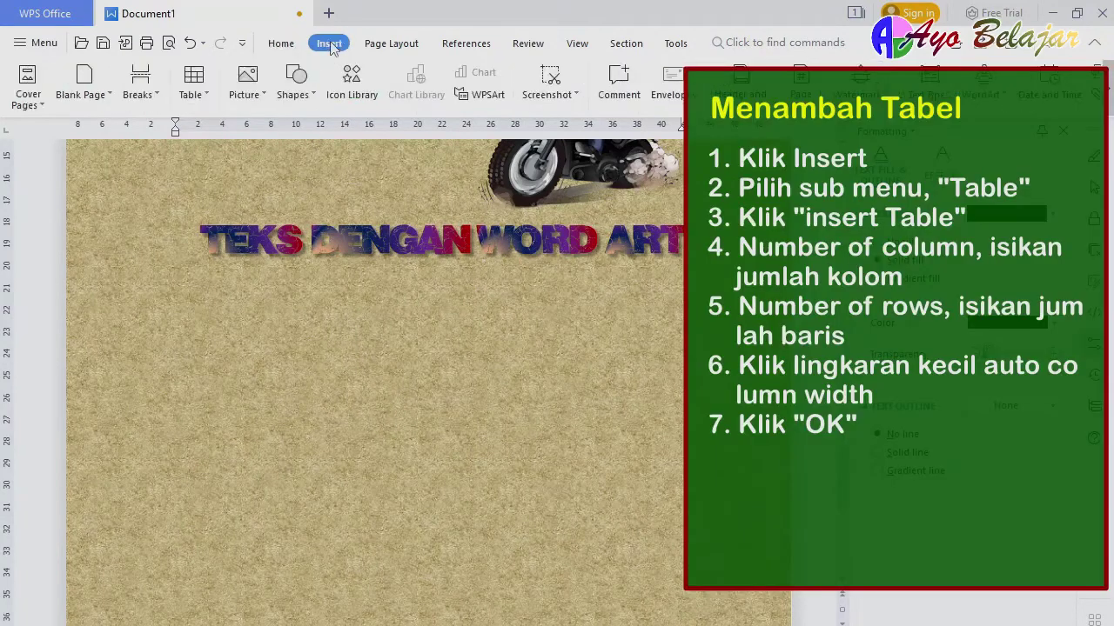
click(206, 96)
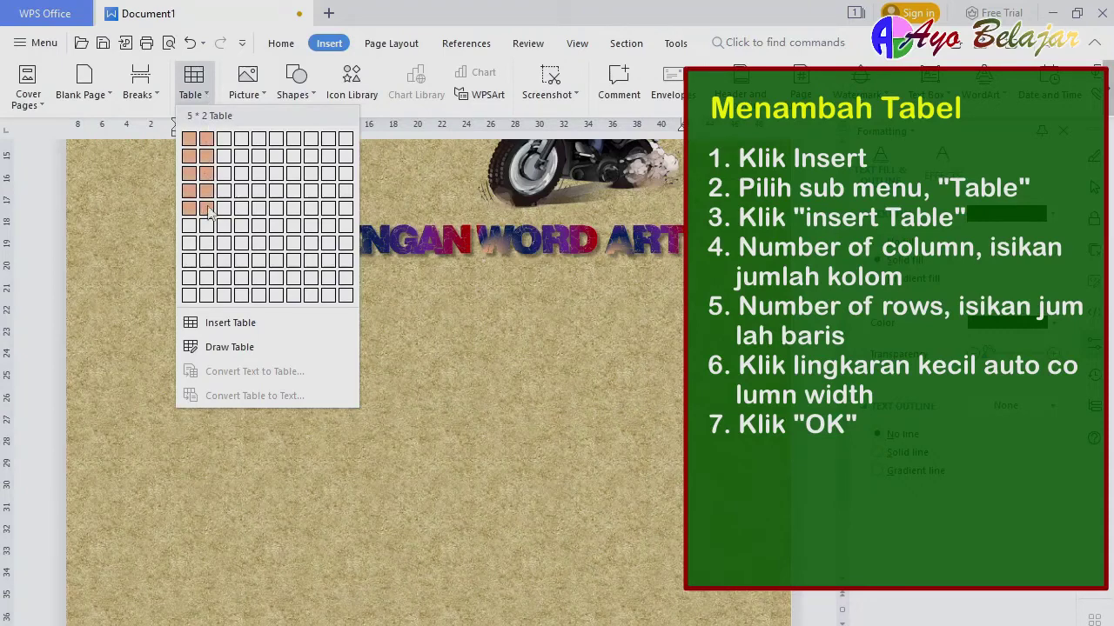
click(230, 323)
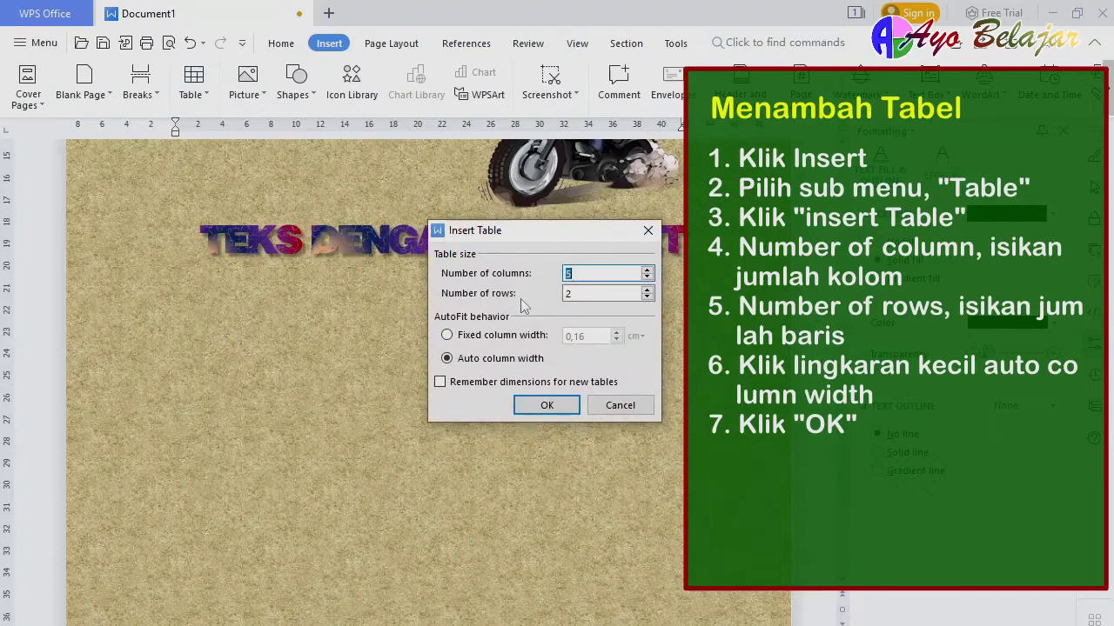
click(593, 269)
click(646, 277)
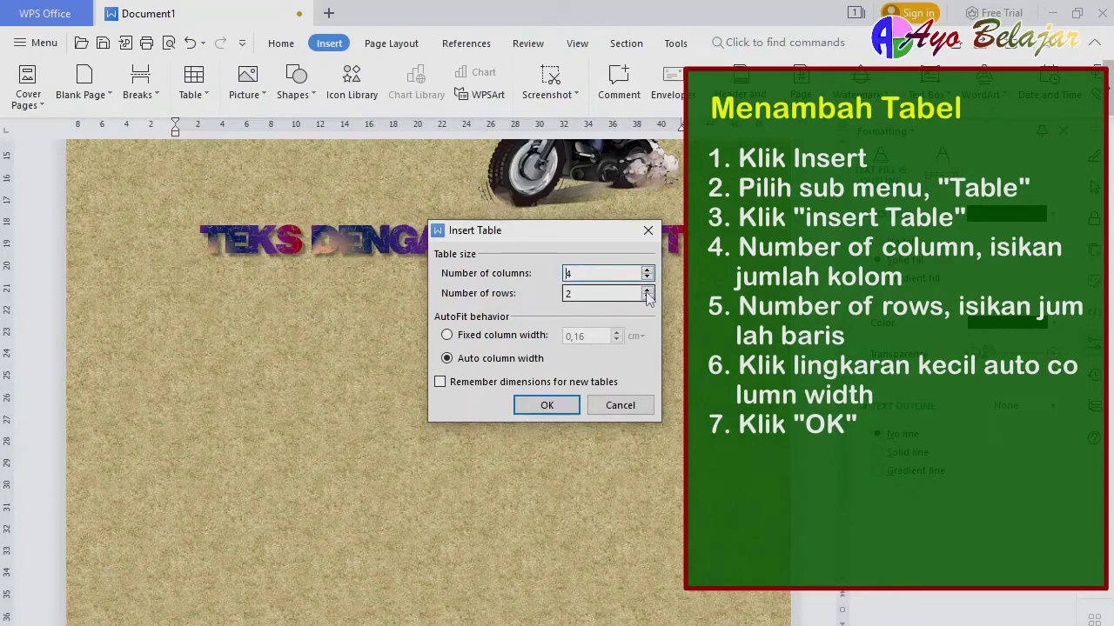
click(646, 293)
click(646, 293)
click(646, 291)
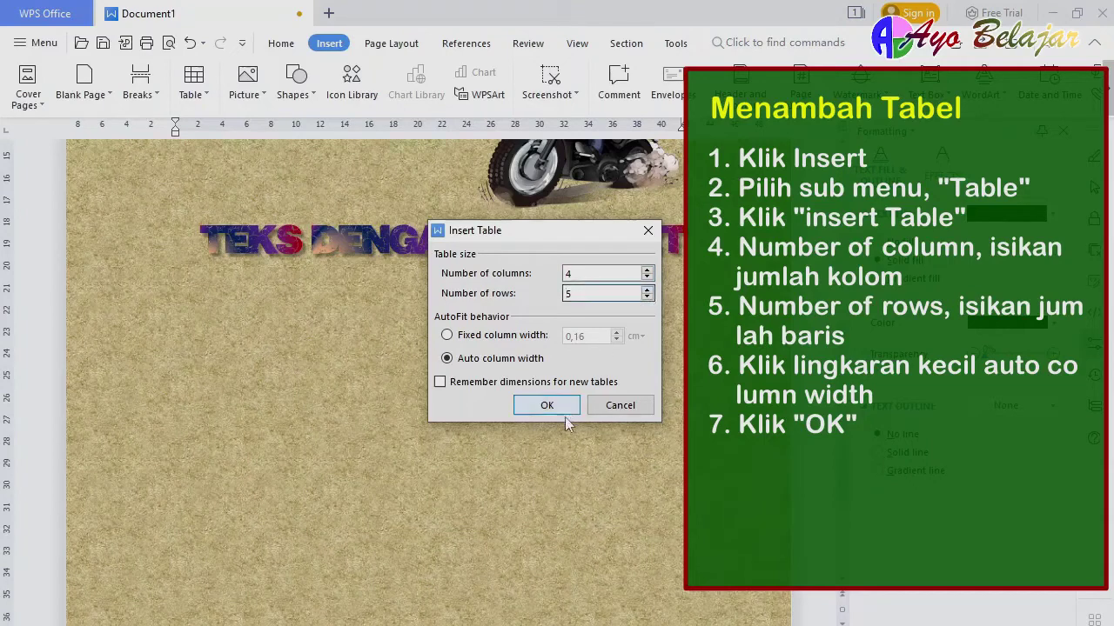
click(447, 335)
click(447, 358)
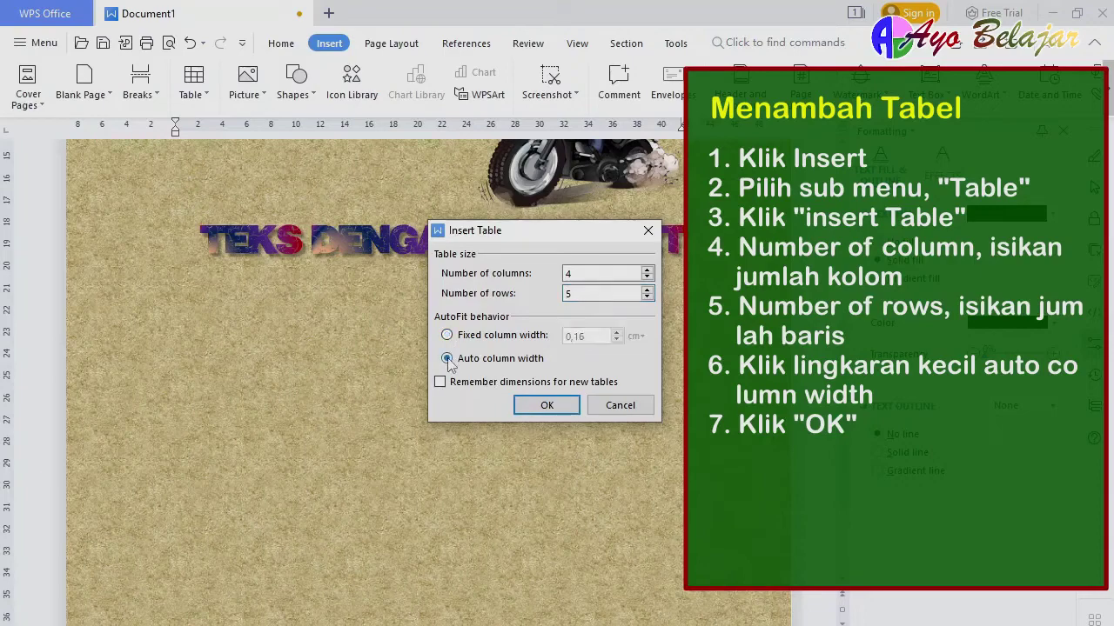
click(545, 406)
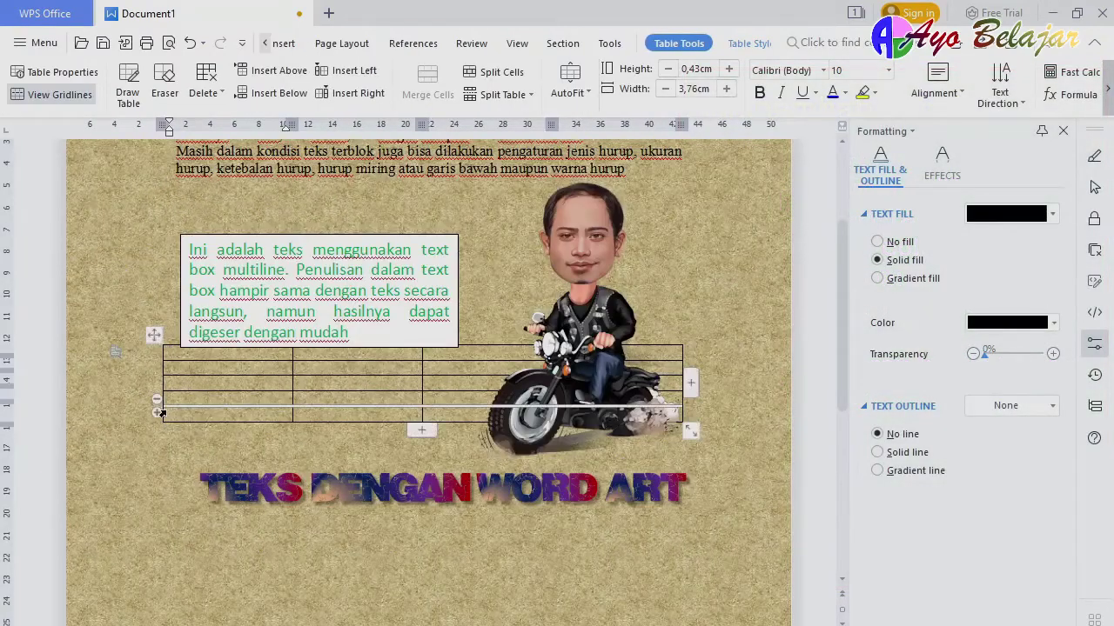
Move the table directly below the WordArt and fill its first row with KOLOM 1, KOLOM 2, KOLOM 3 and KOLOM 4.
drag(155, 332, 148, 505)
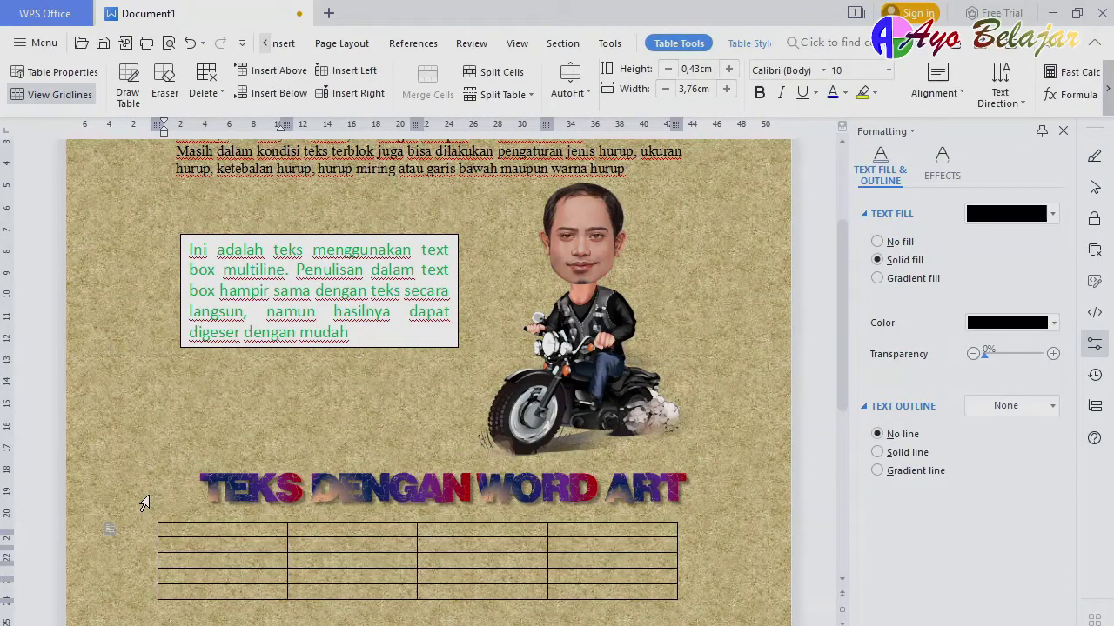
scroll(145, 504, down, 1)
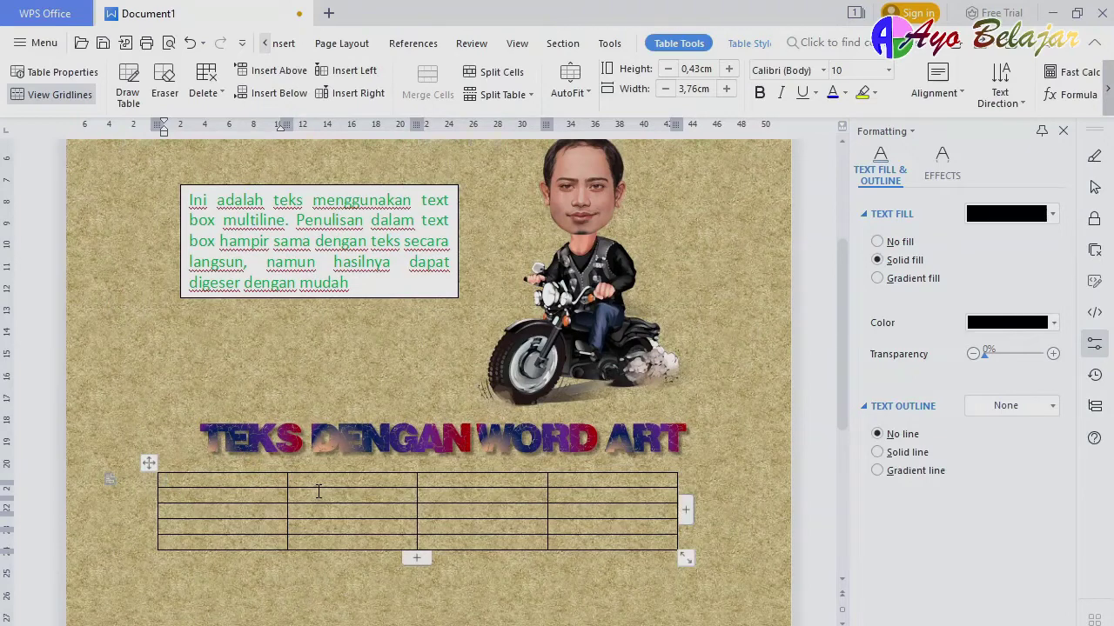
text(KOLOM 1)
key(Tab)
text(KOLOM 2)
key(Tab)
text(KOLOM 3)
key(Tab)
text(KOLOM 4)
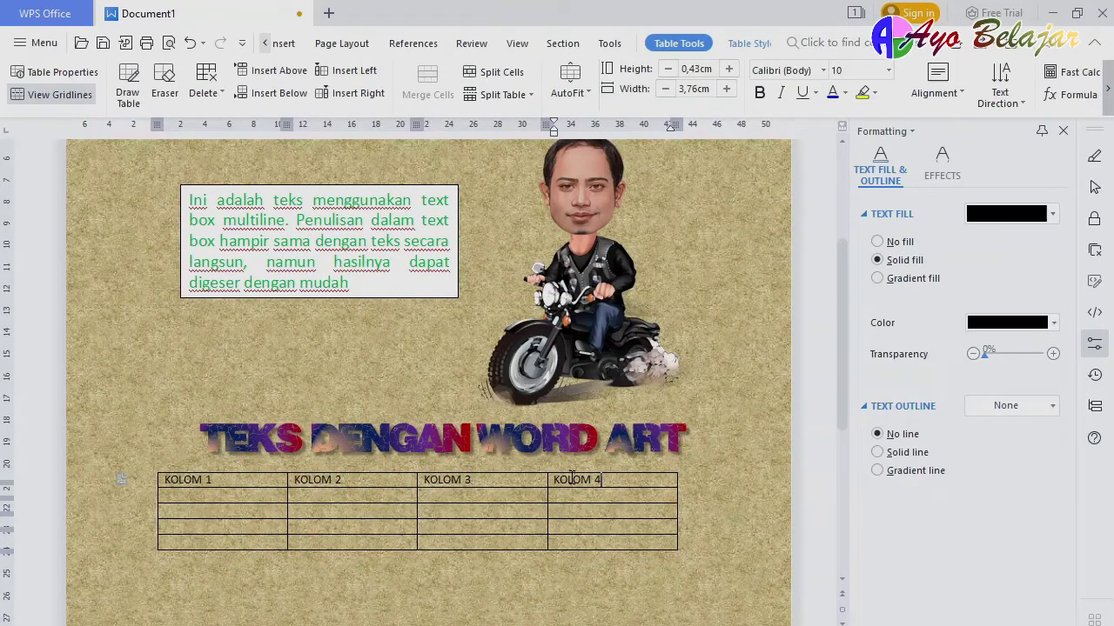
Increase the table's header row height to about 0.64 cm and make its text bold, size 12 and centred.
drag(528, 488, 527, 496)
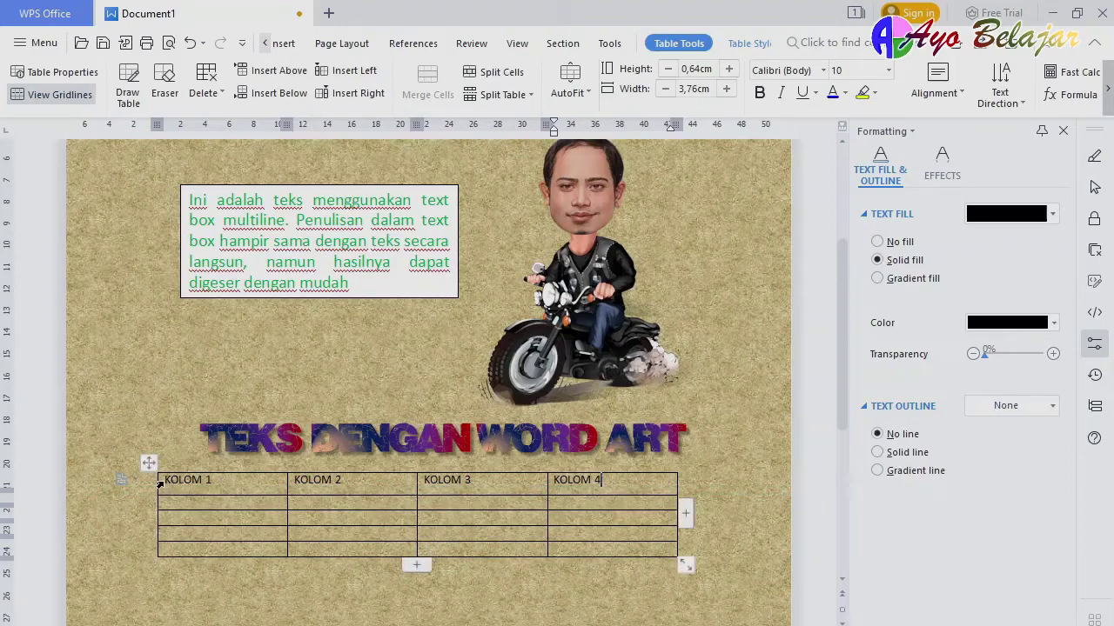
drag(159, 484, 602, 490)
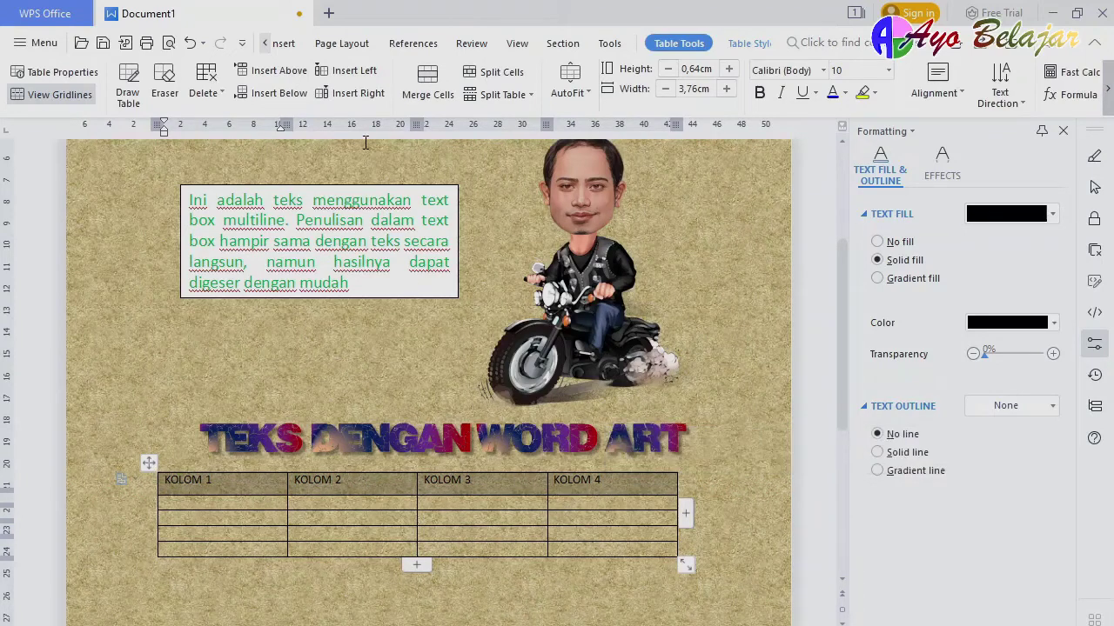
click(265, 43)
click(265, 43)
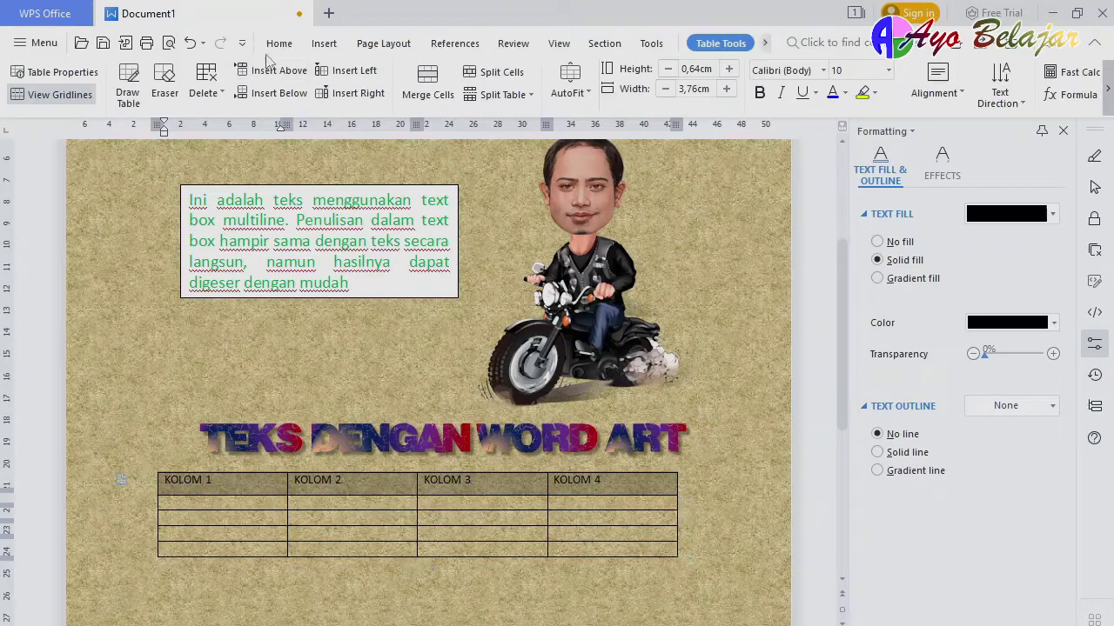
click(276, 44)
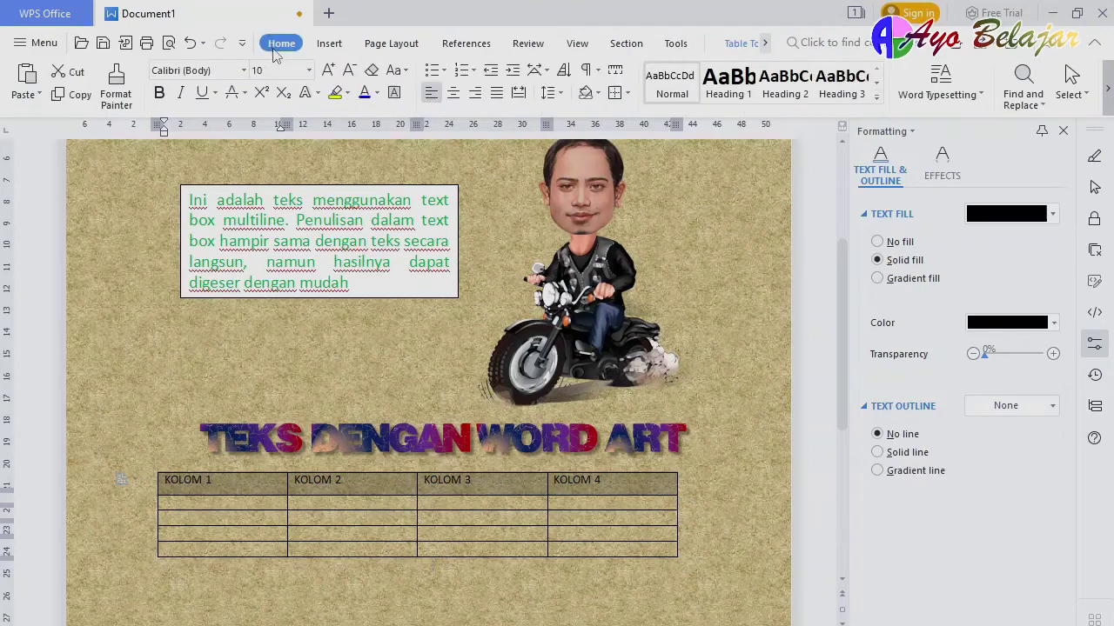
click(160, 94)
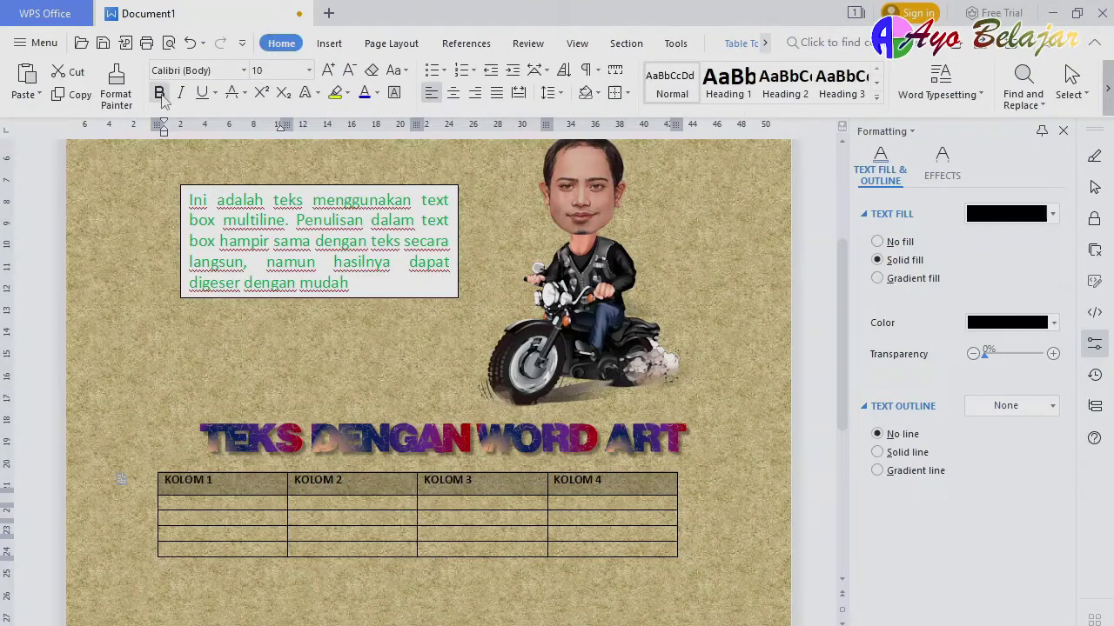
click(309, 71)
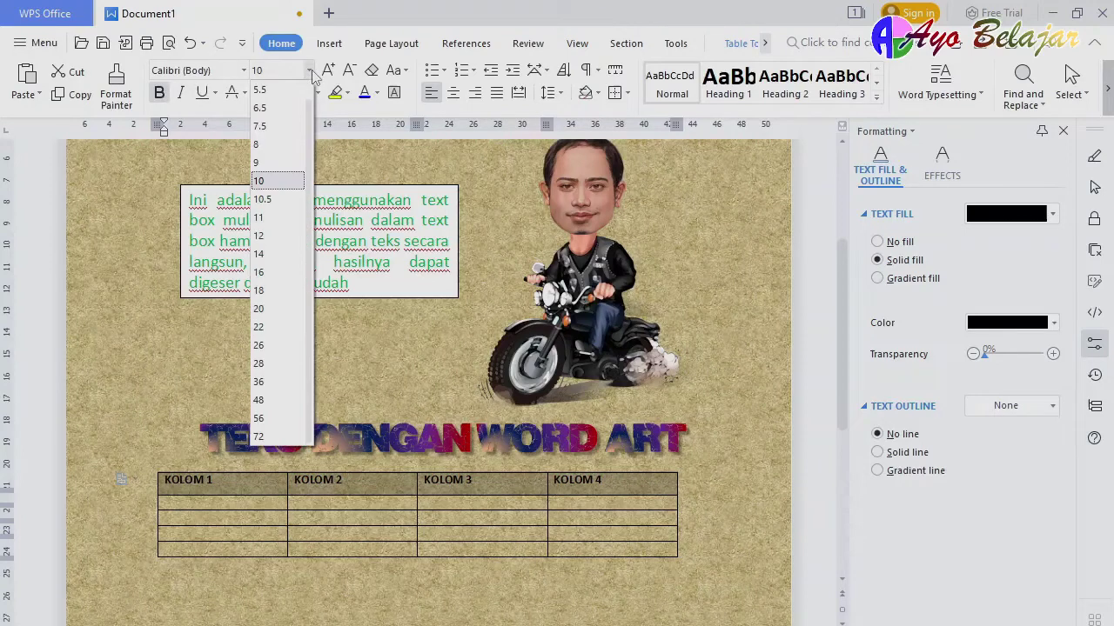
click(287, 235)
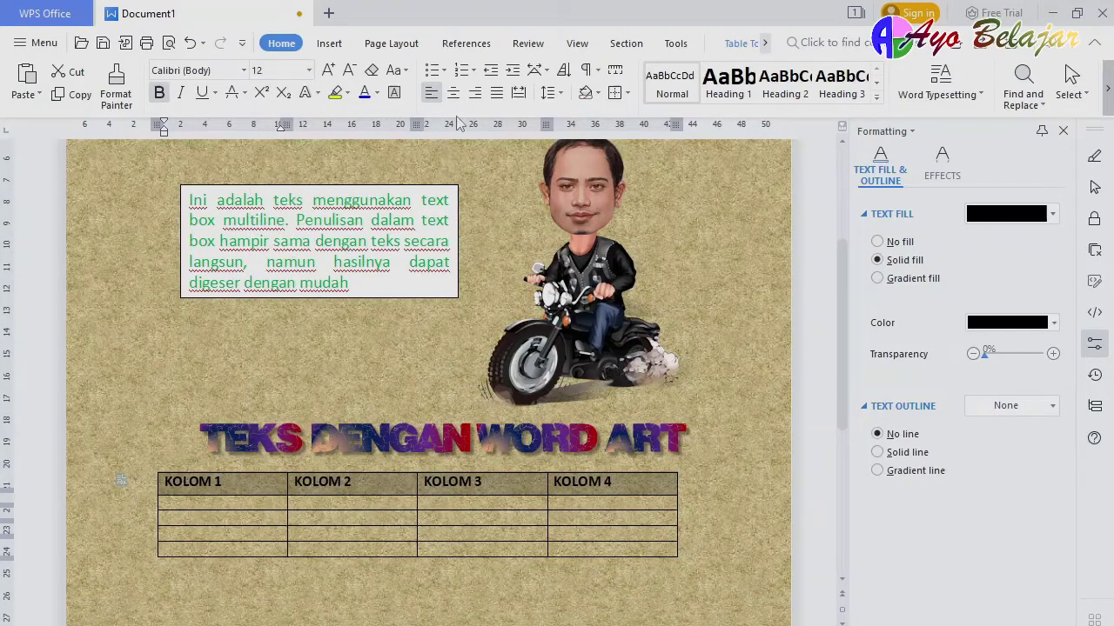
click(453, 93)
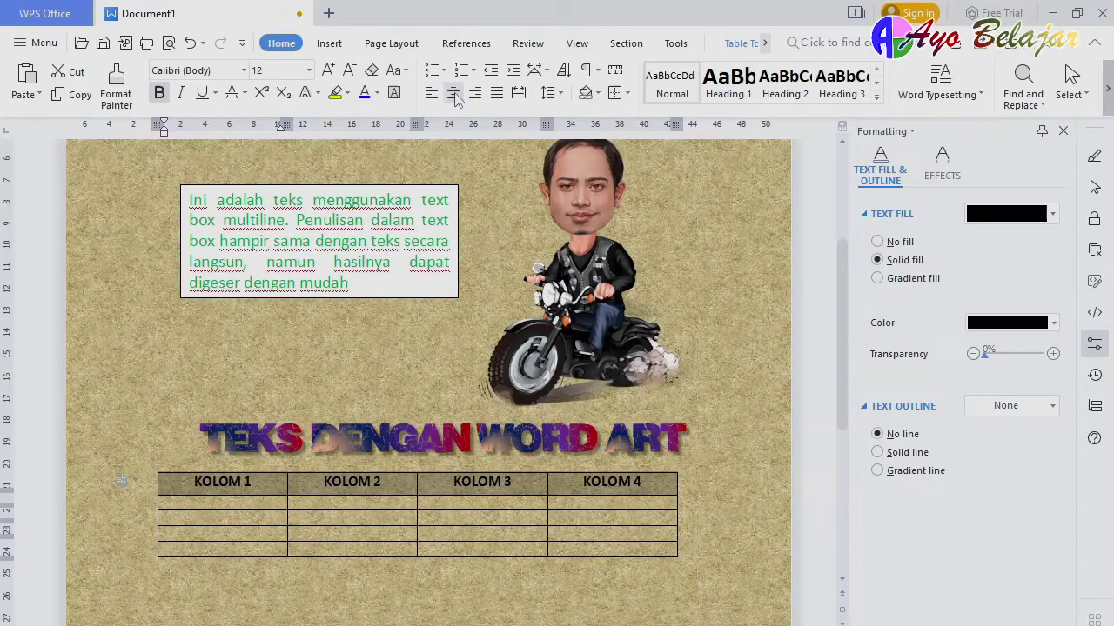
Shade the header row light green and enter "ISI KOLOM DISINI" in the cell below KOLOM 1.
click(599, 96)
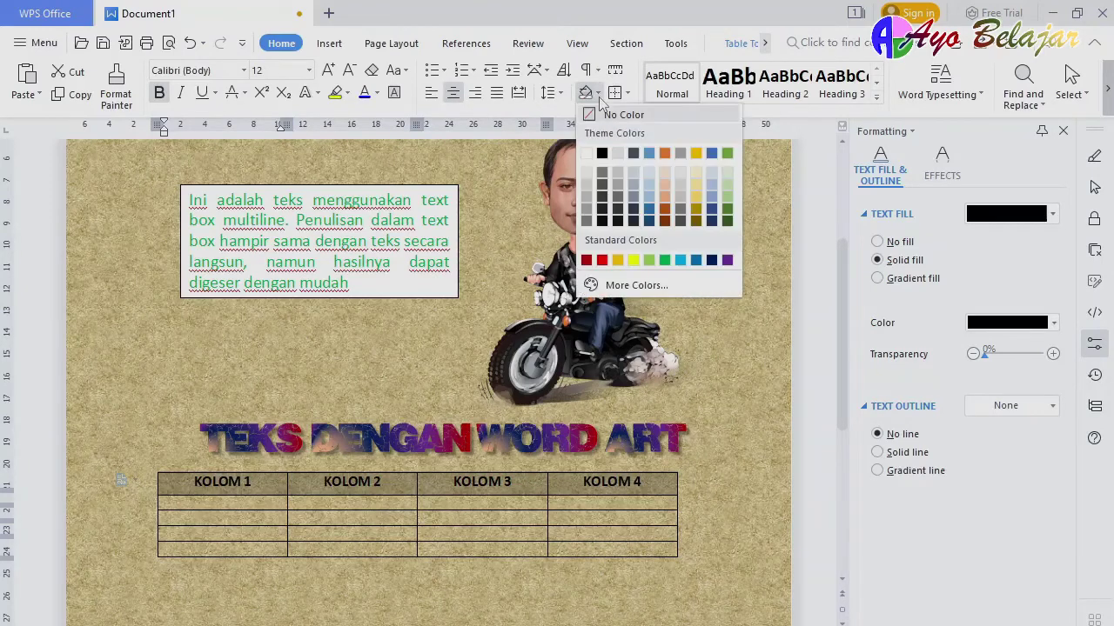
click(652, 262)
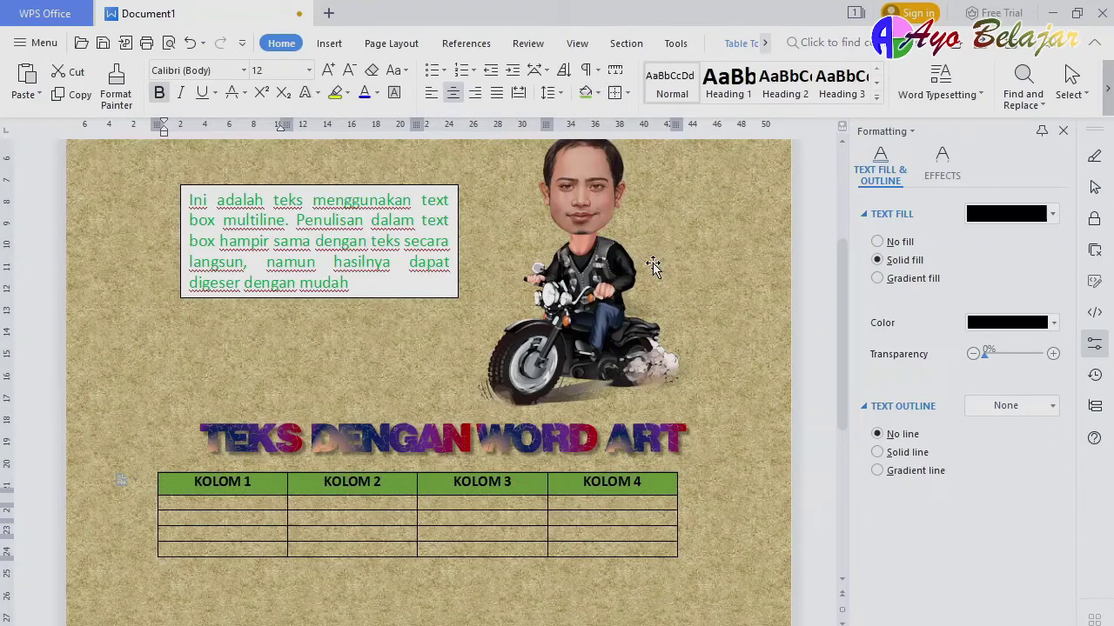
click(218, 503)
text(ISI KOLOM DISINI)
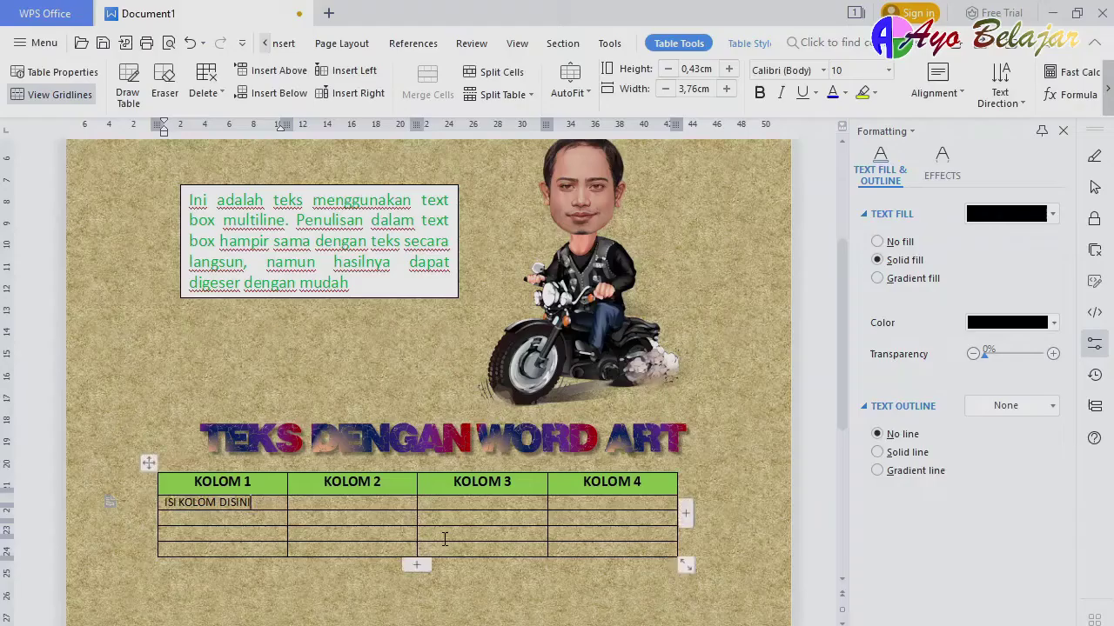
scroll(444, 537, down, 3)
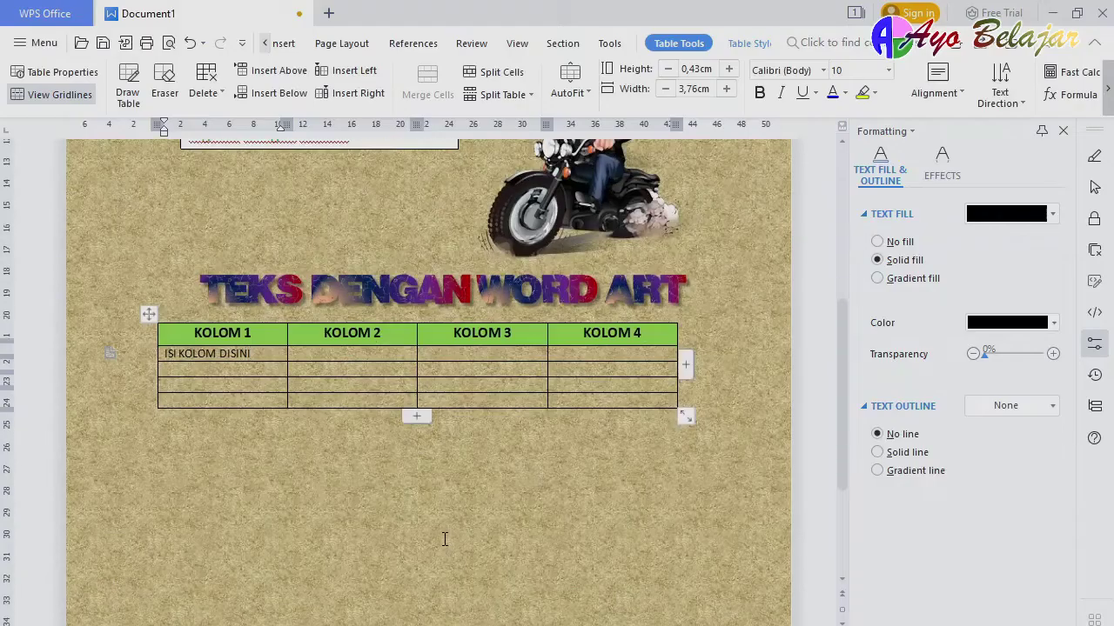
scroll(445, 540, down, 4)
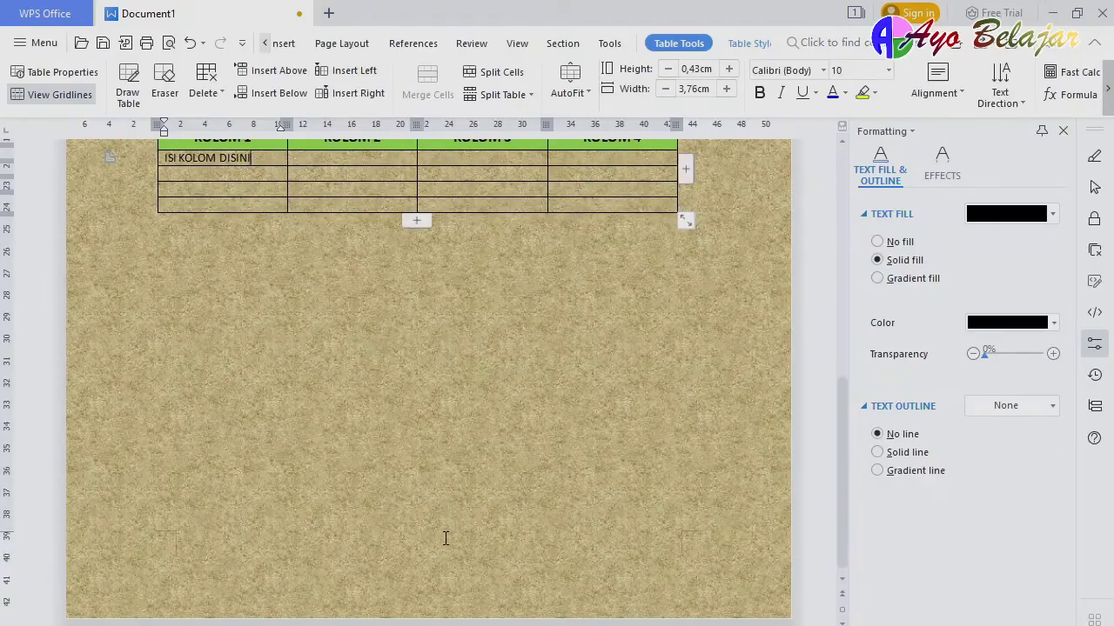
scroll(445, 539, up, 2)
scroll(445, 539, up, 9)
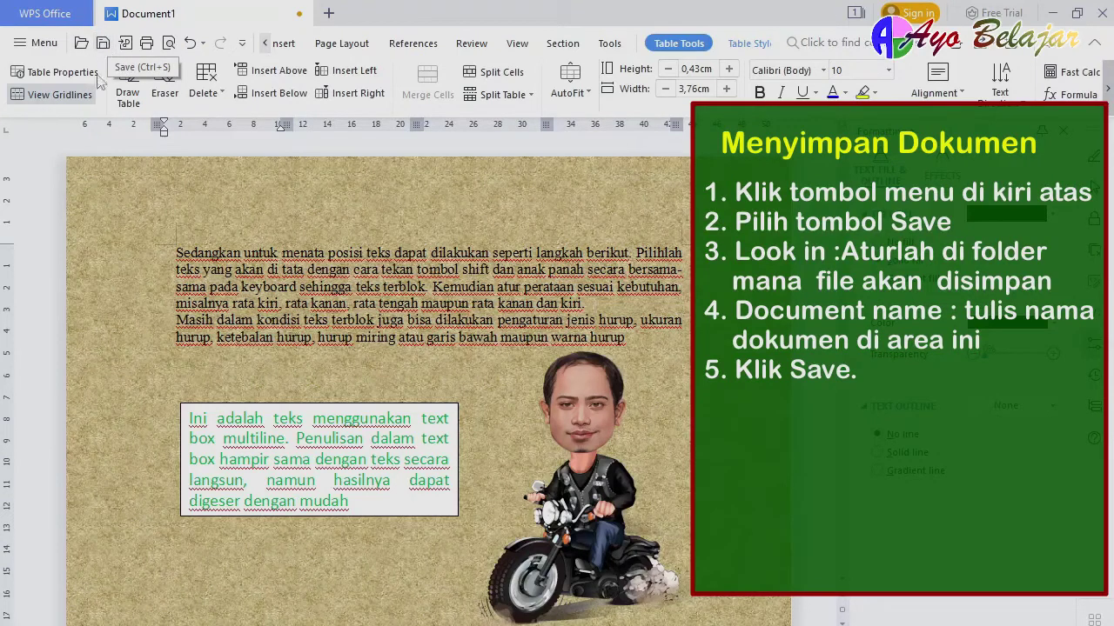
Save the document in the Documents folder as "latihan 2 mengenal wps writer" with file type Microsoft Word Document (*.docx).
click(31, 47)
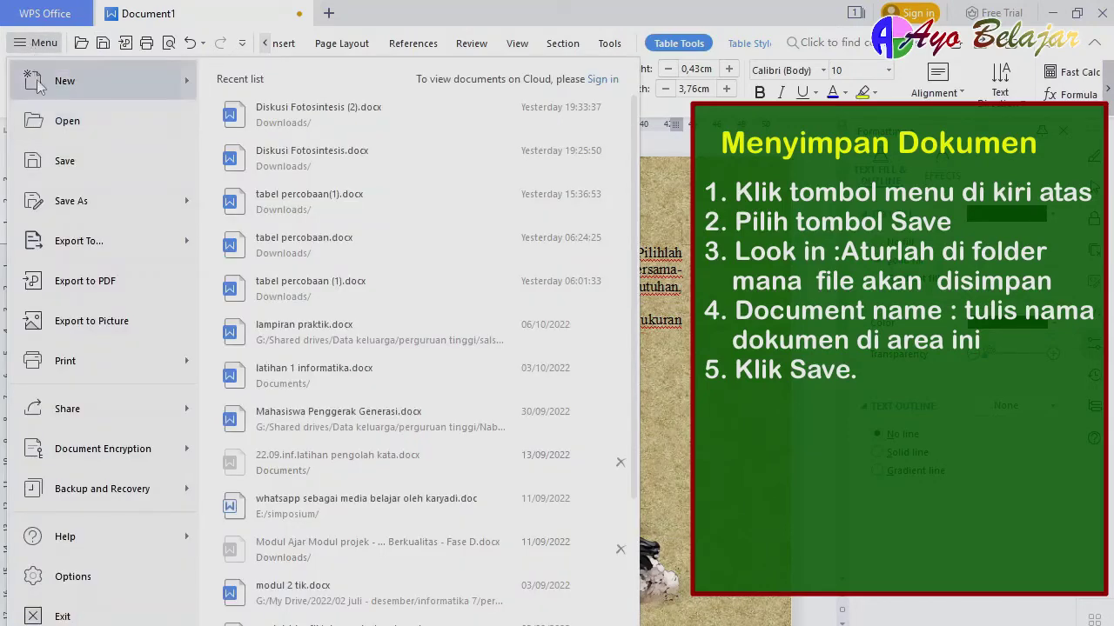
click(56, 163)
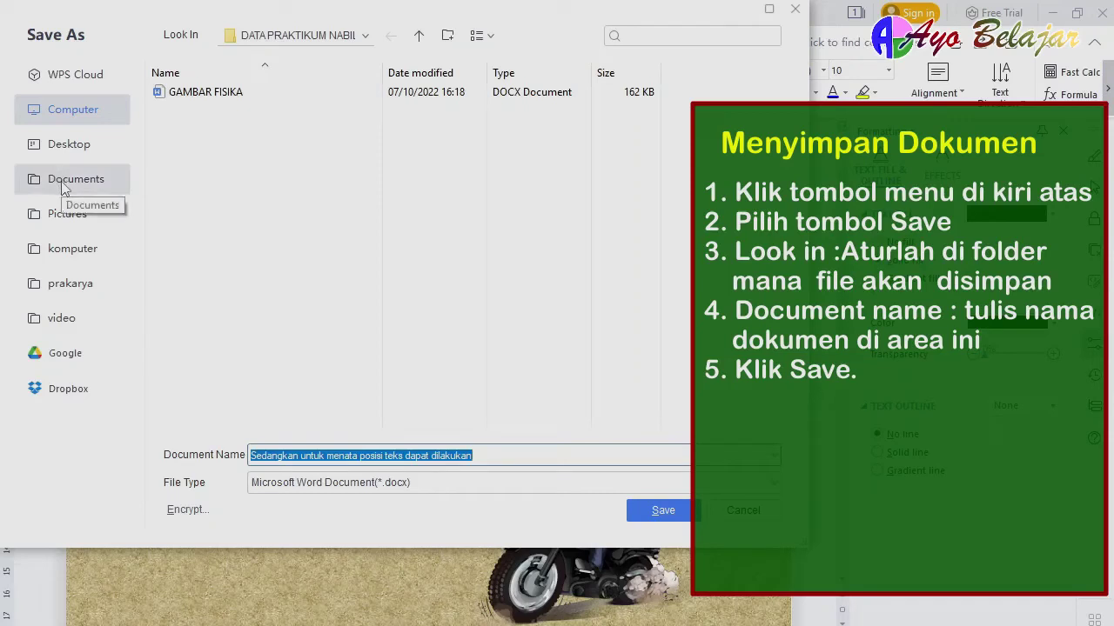
click(63, 184)
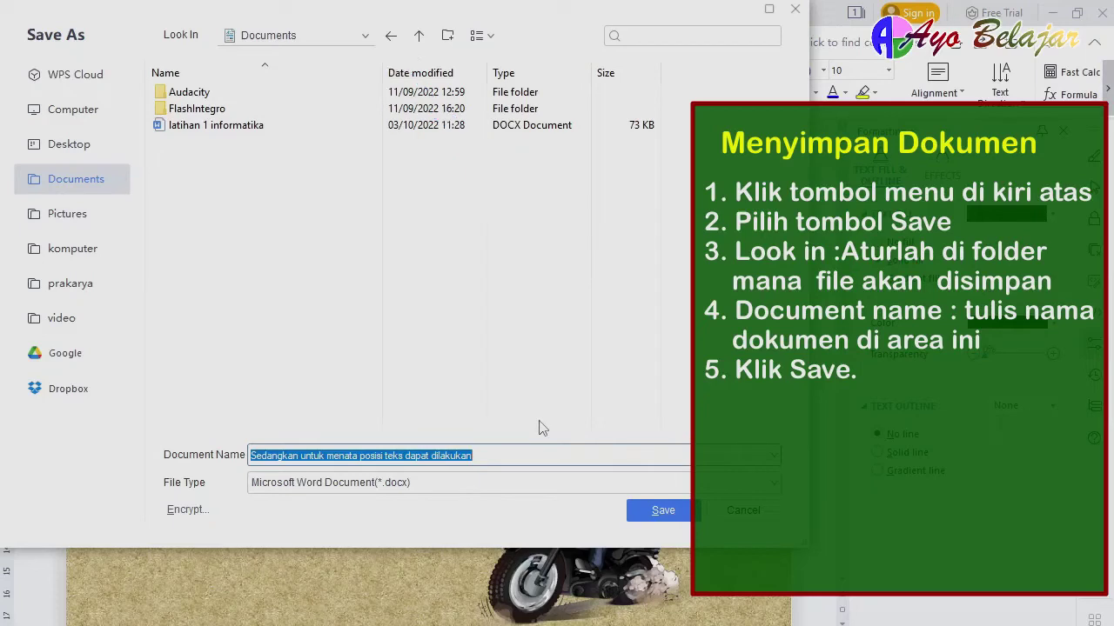
text(la)
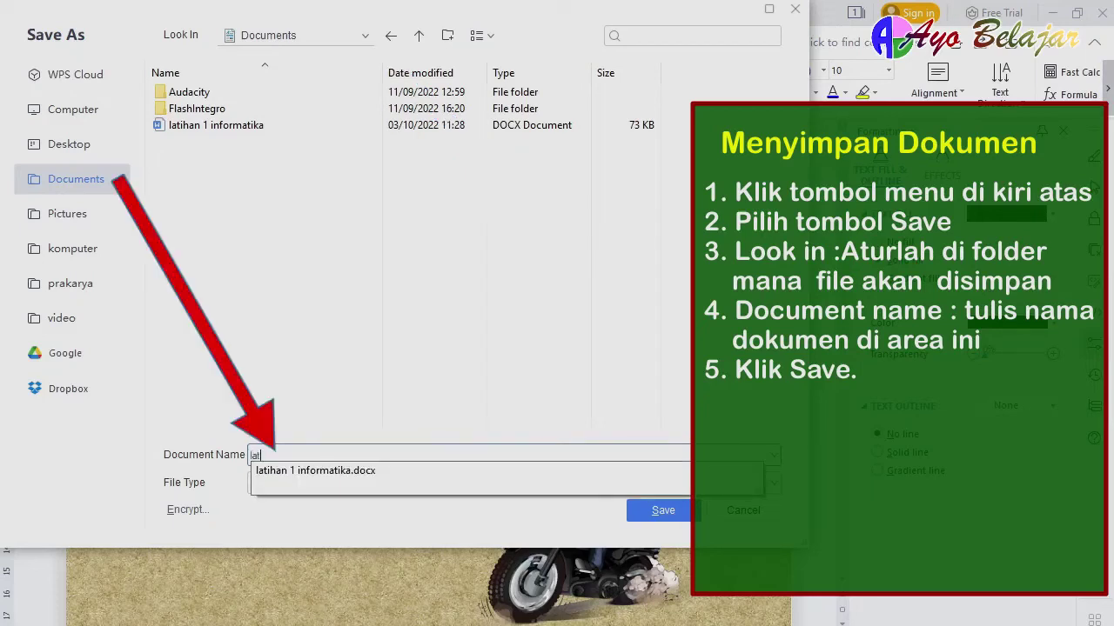
text(tihan 2 mengenal wps writer)
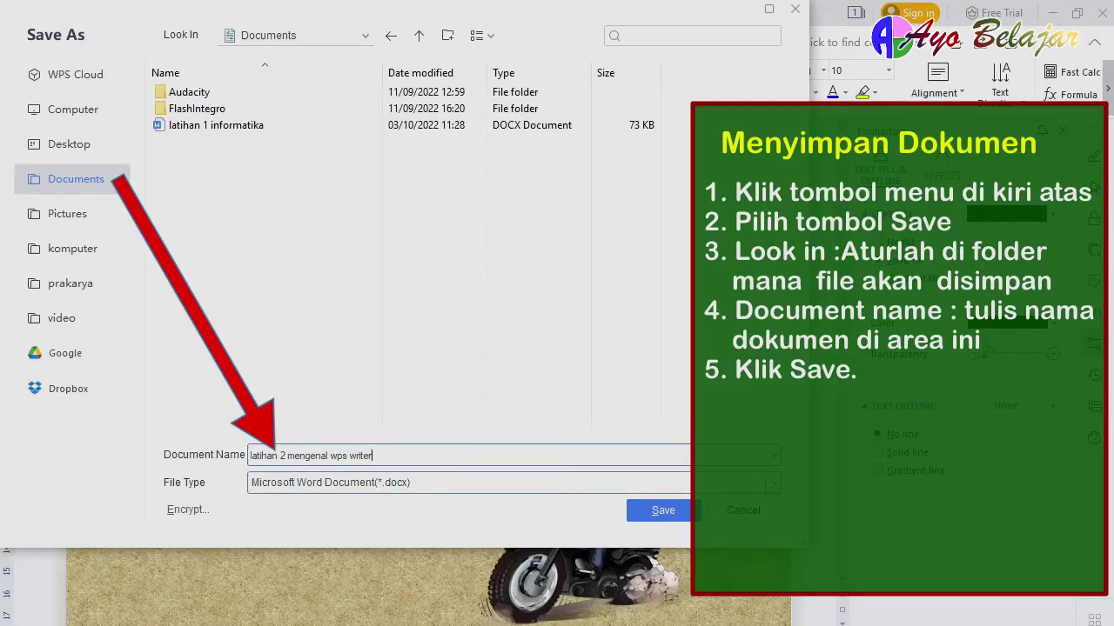
click(770, 486)
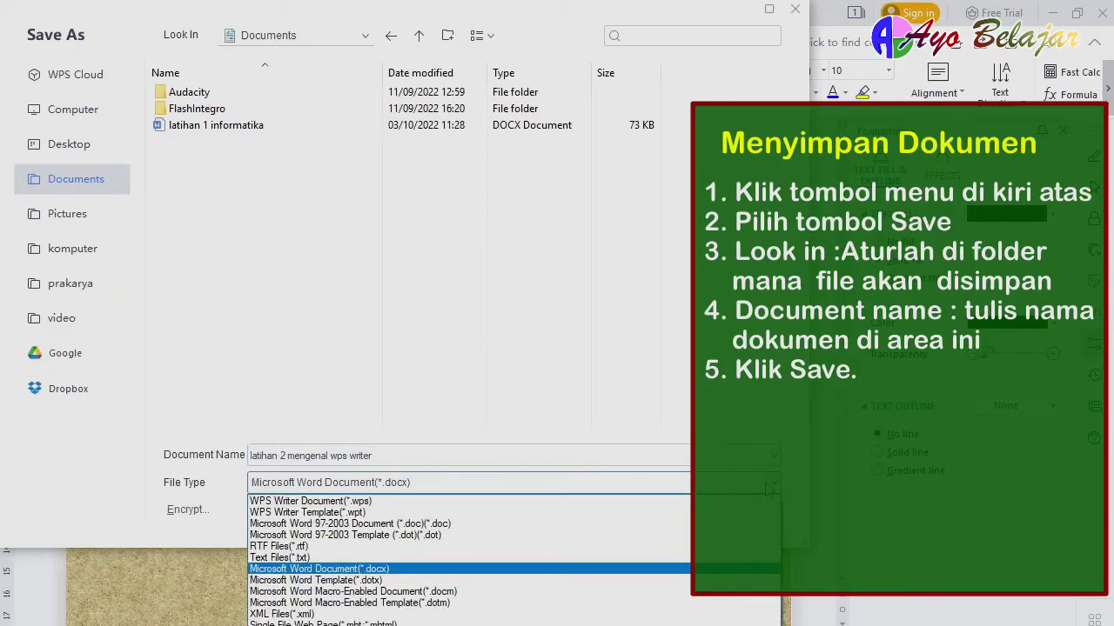
click(502, 570)
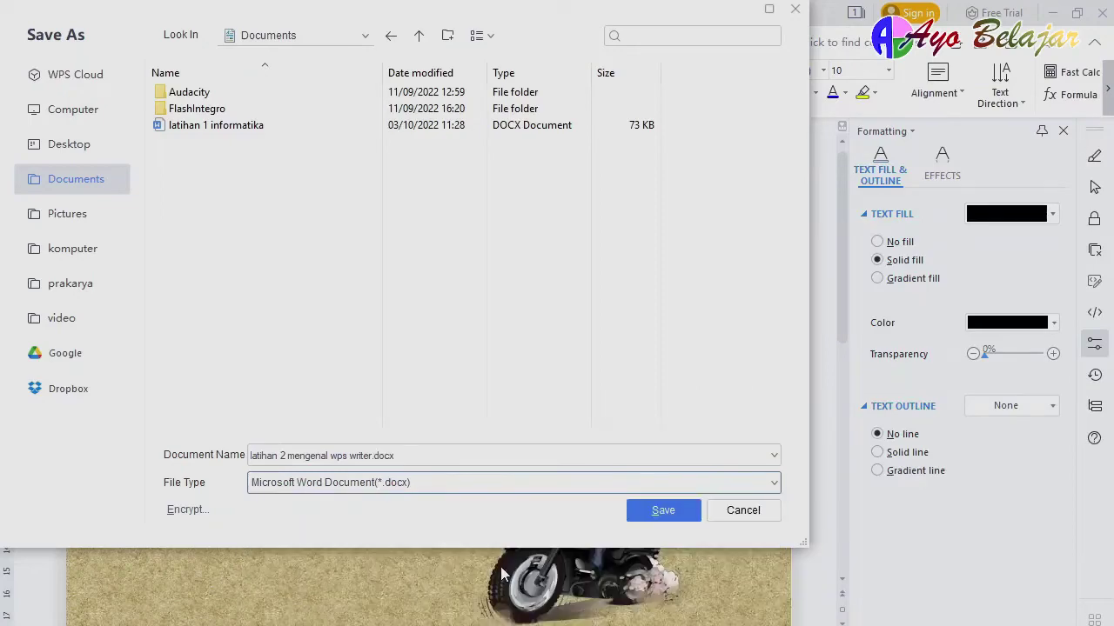
click(657, 519)
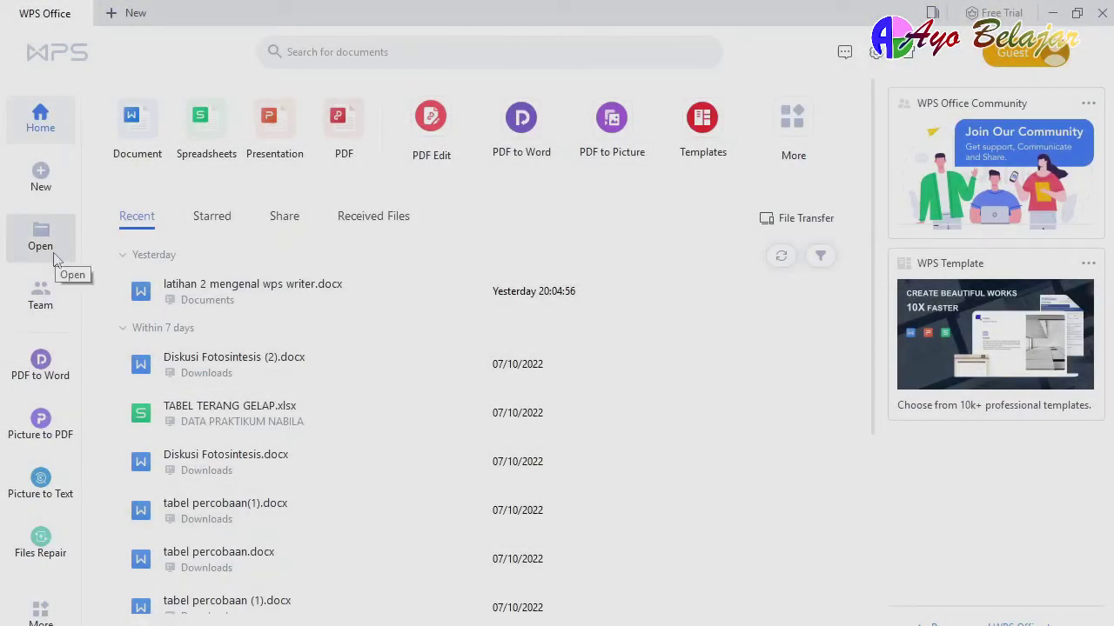
Open the saved document "latihan 2 mengenal wps writer" from the Documents folder within WPS Office.
click(41, 237)
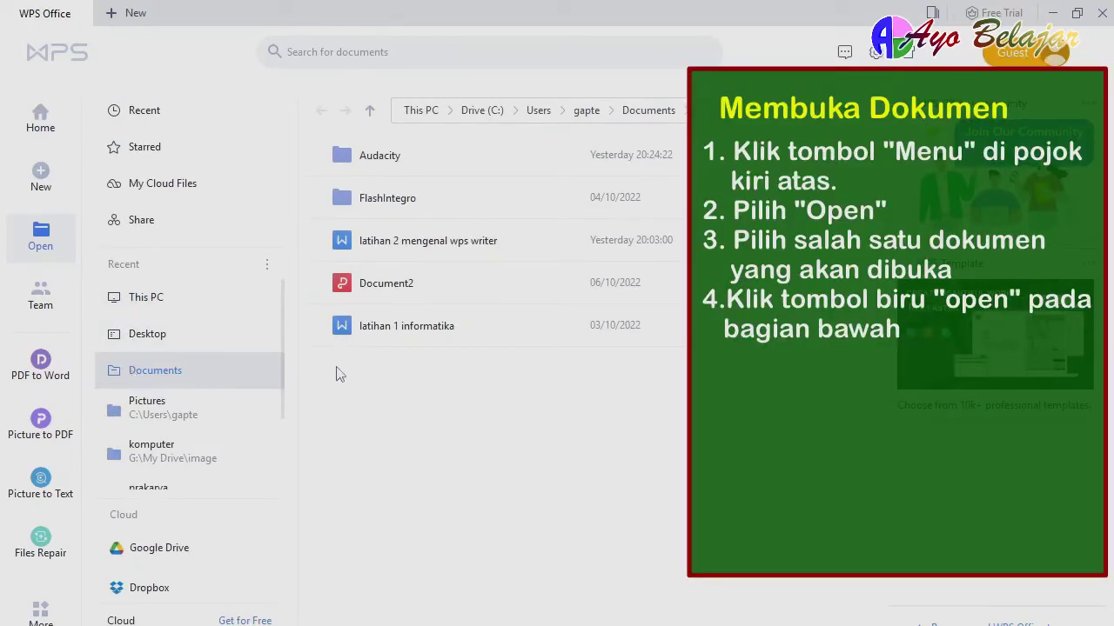
click(370, 246)
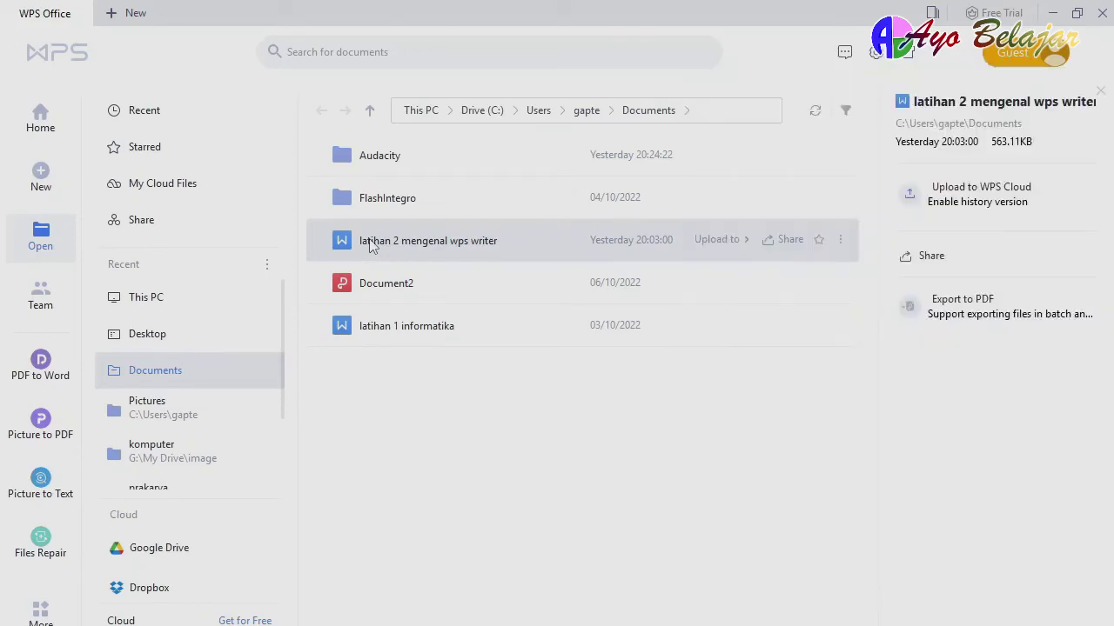
double_click(370, 246)
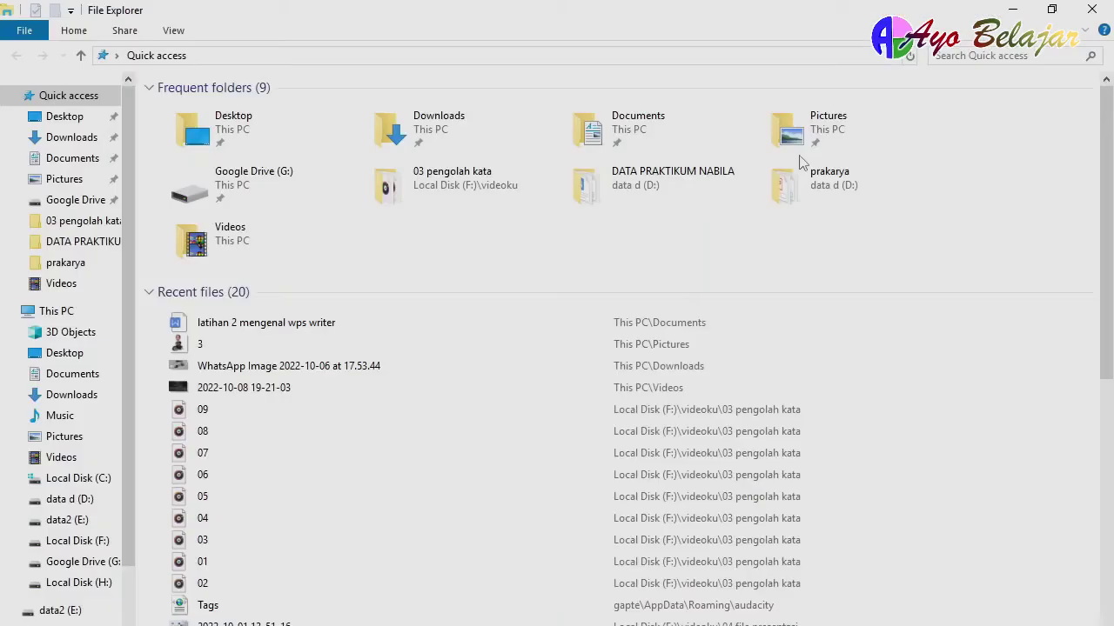
Open "latihan 2 mengenal wps writer" from the Documents folder in File Explorer and review its contents down to the table.
click(72, 163)
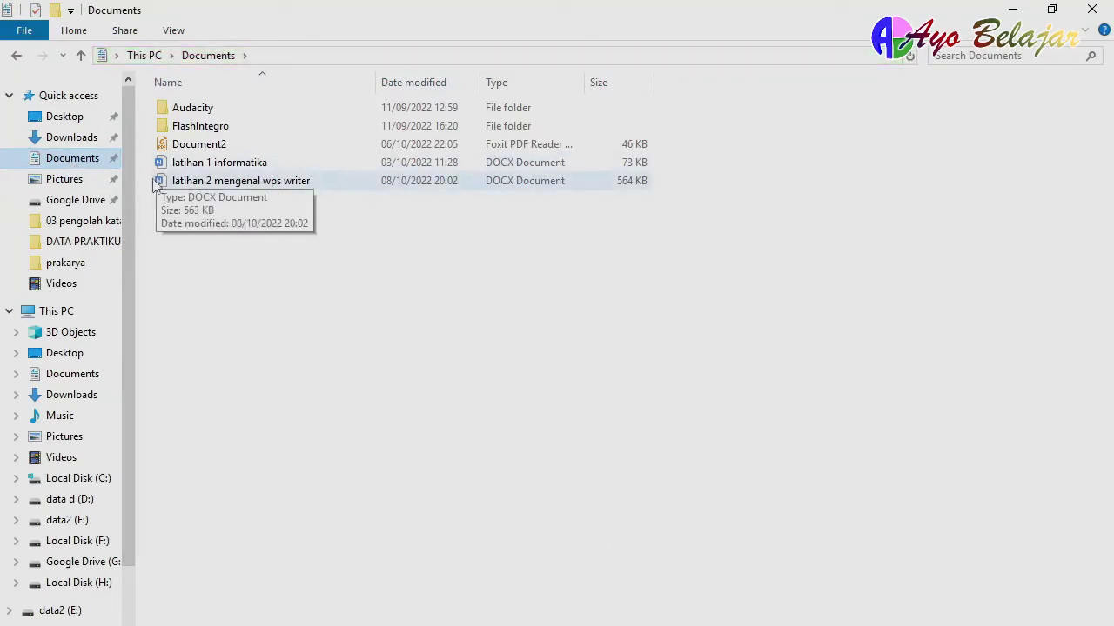
right_click(207, 190)
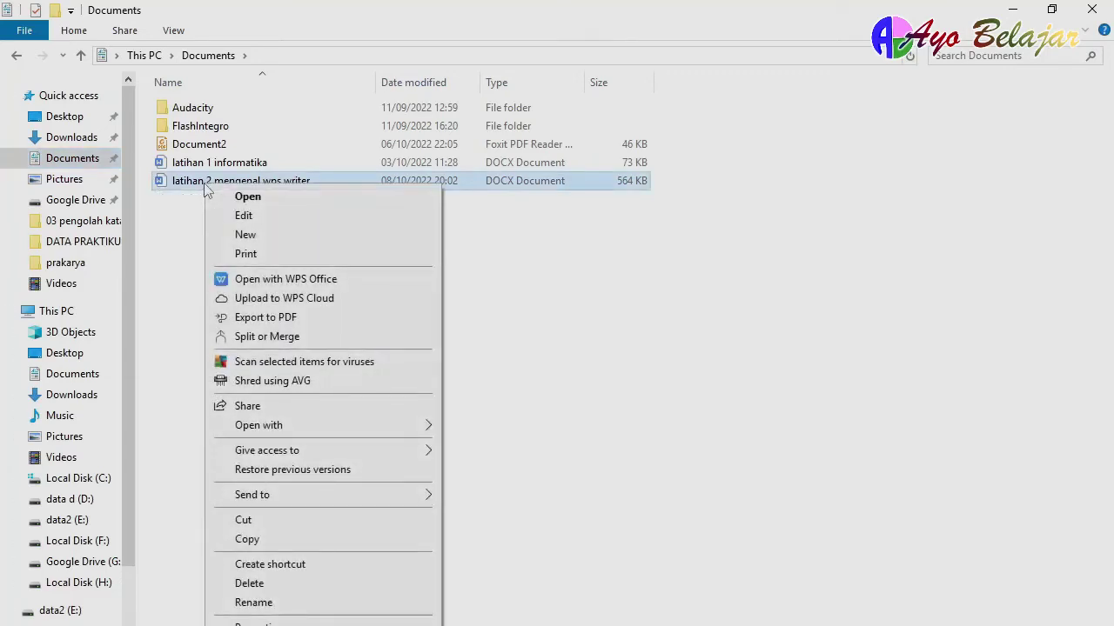
click(247, 197)
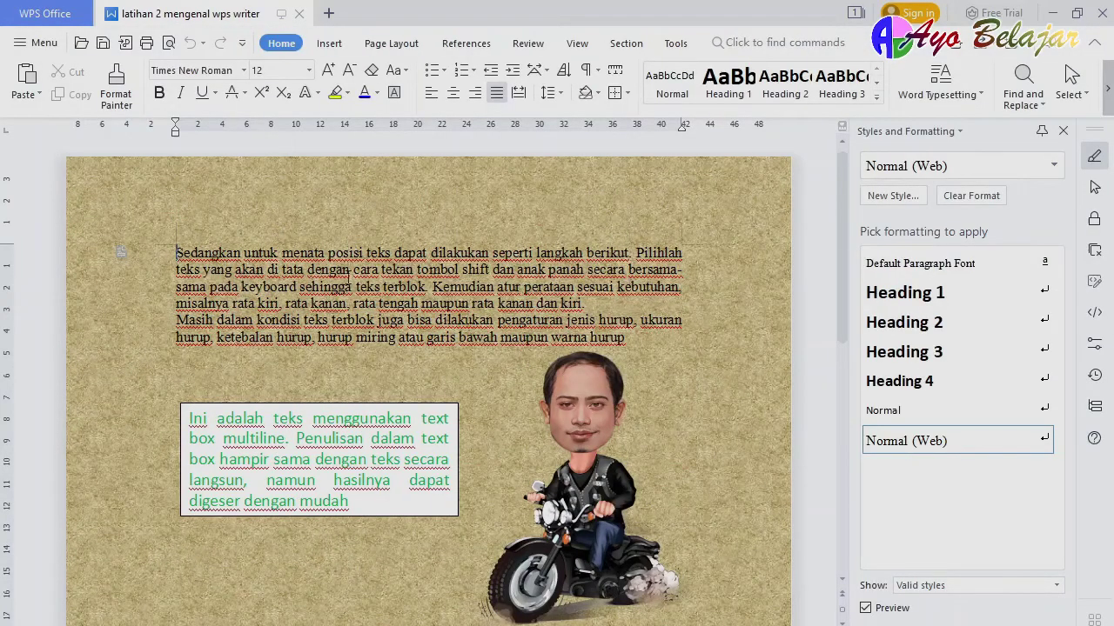
scroll(348, 280, down, 2)
scroll(347, 286, down, 1)
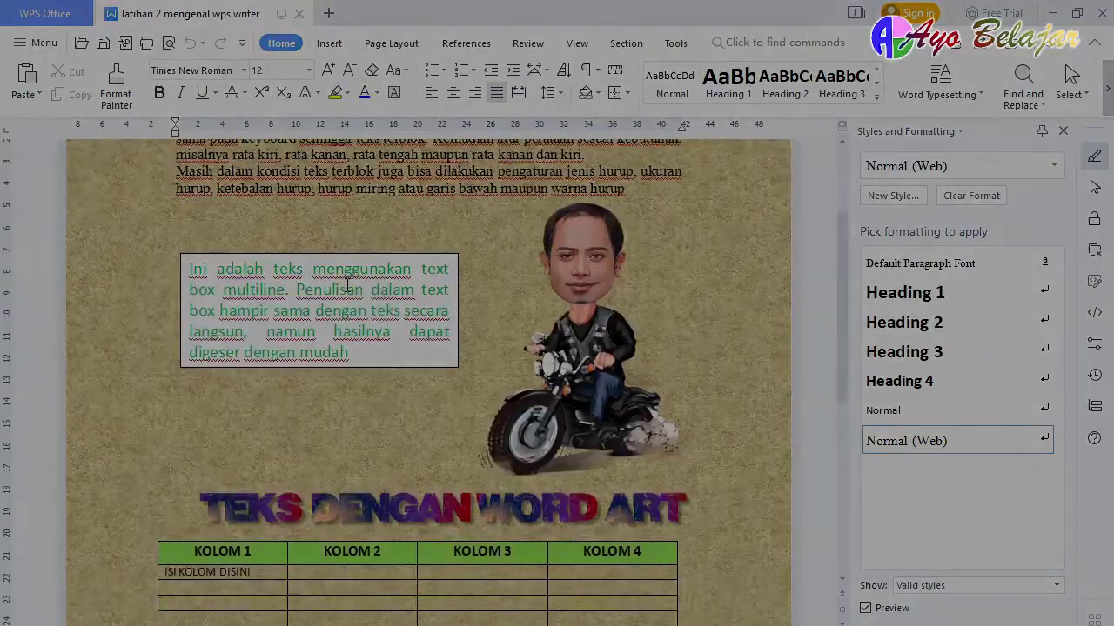
scroll(347, 285, down, 2)
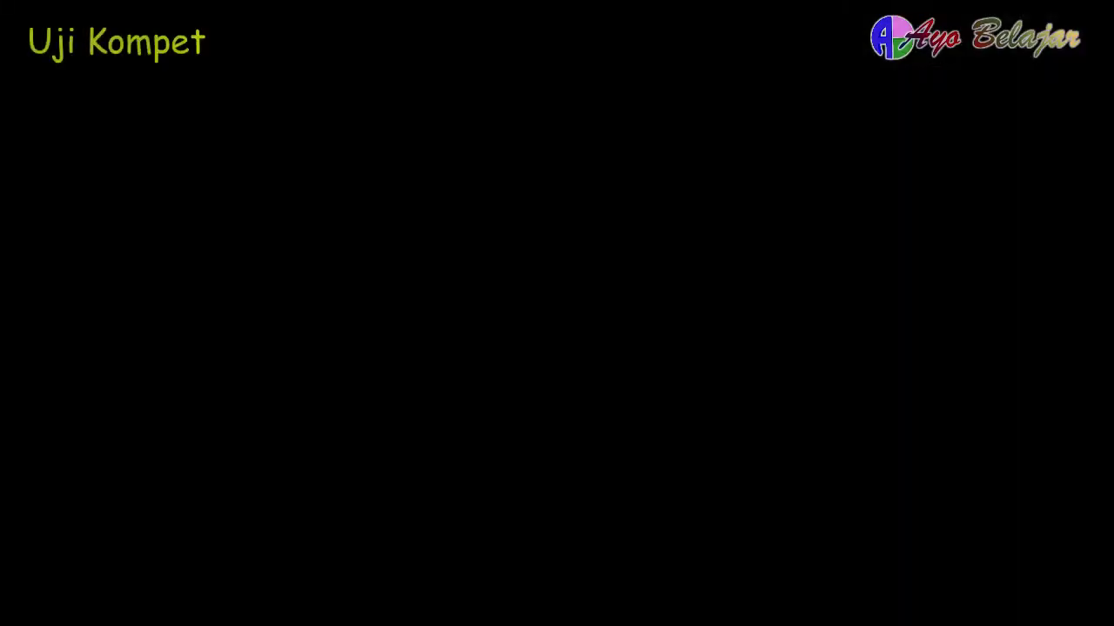